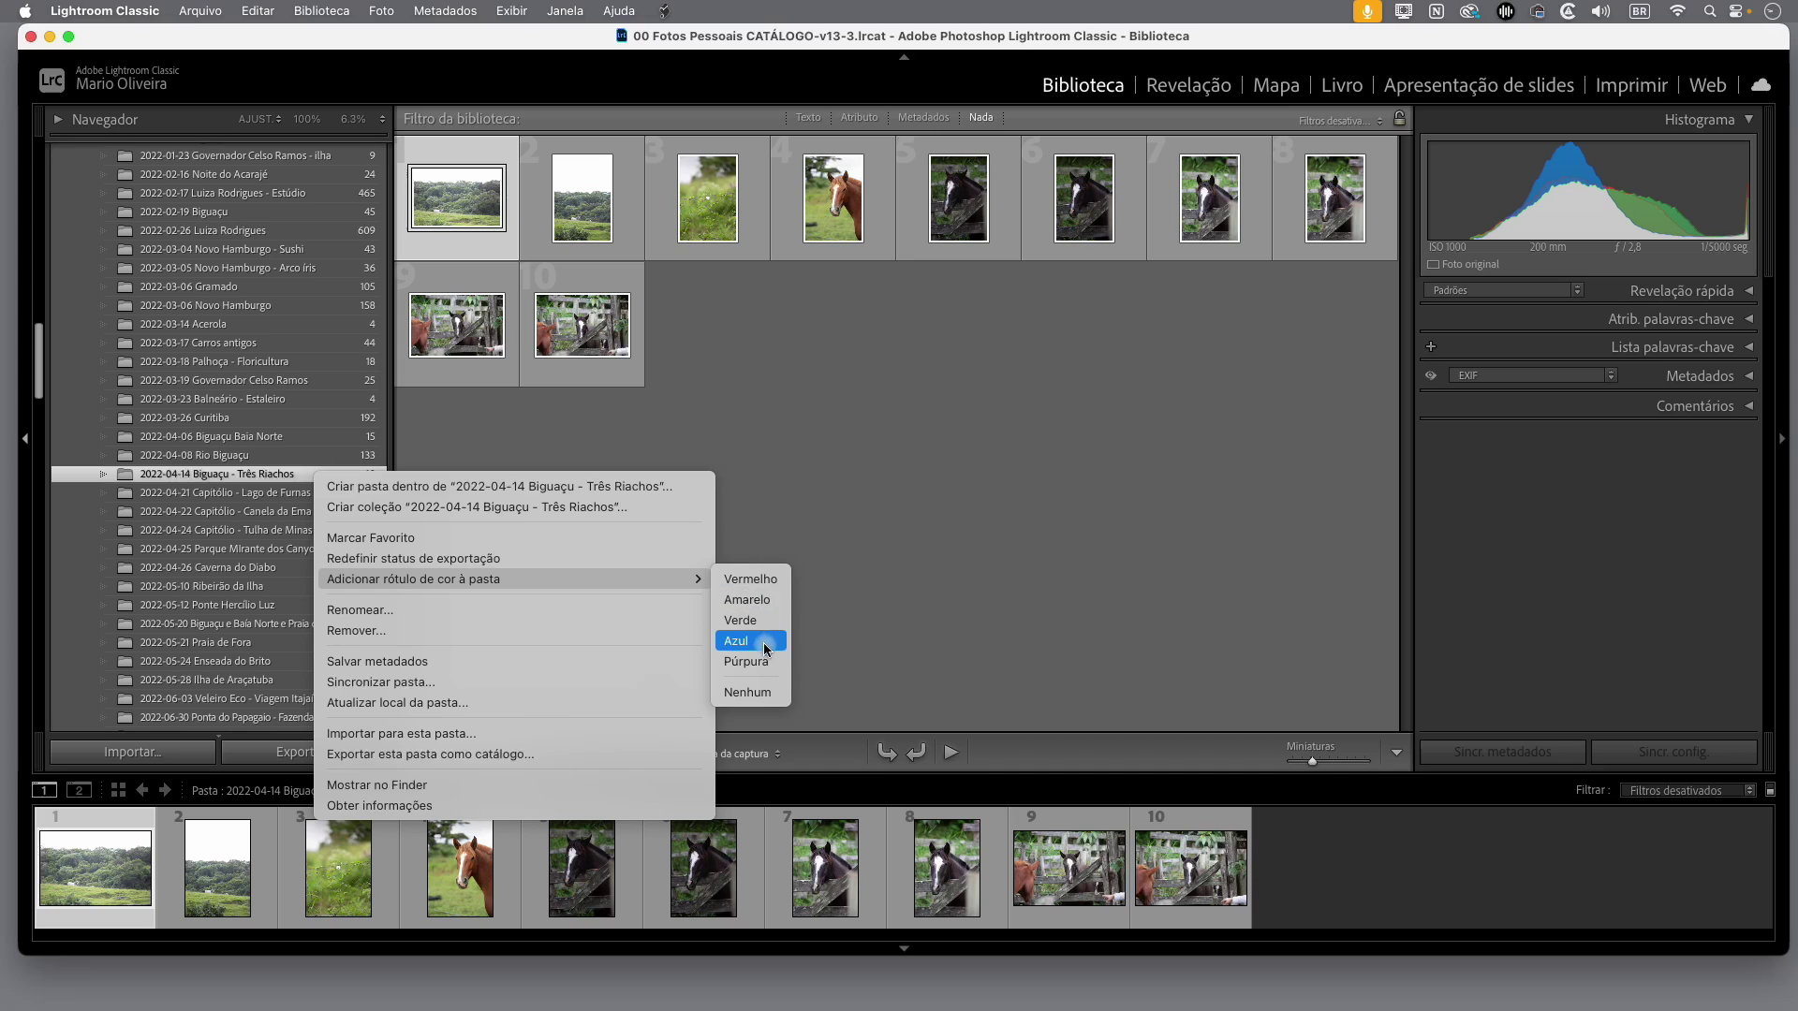
- Assign a red color label to the folder 2022-04-14 Biguaçu - Três Riachos and a blue one to 2022-04-21 Capitólio - Lago de Furnas
click(751, 580)
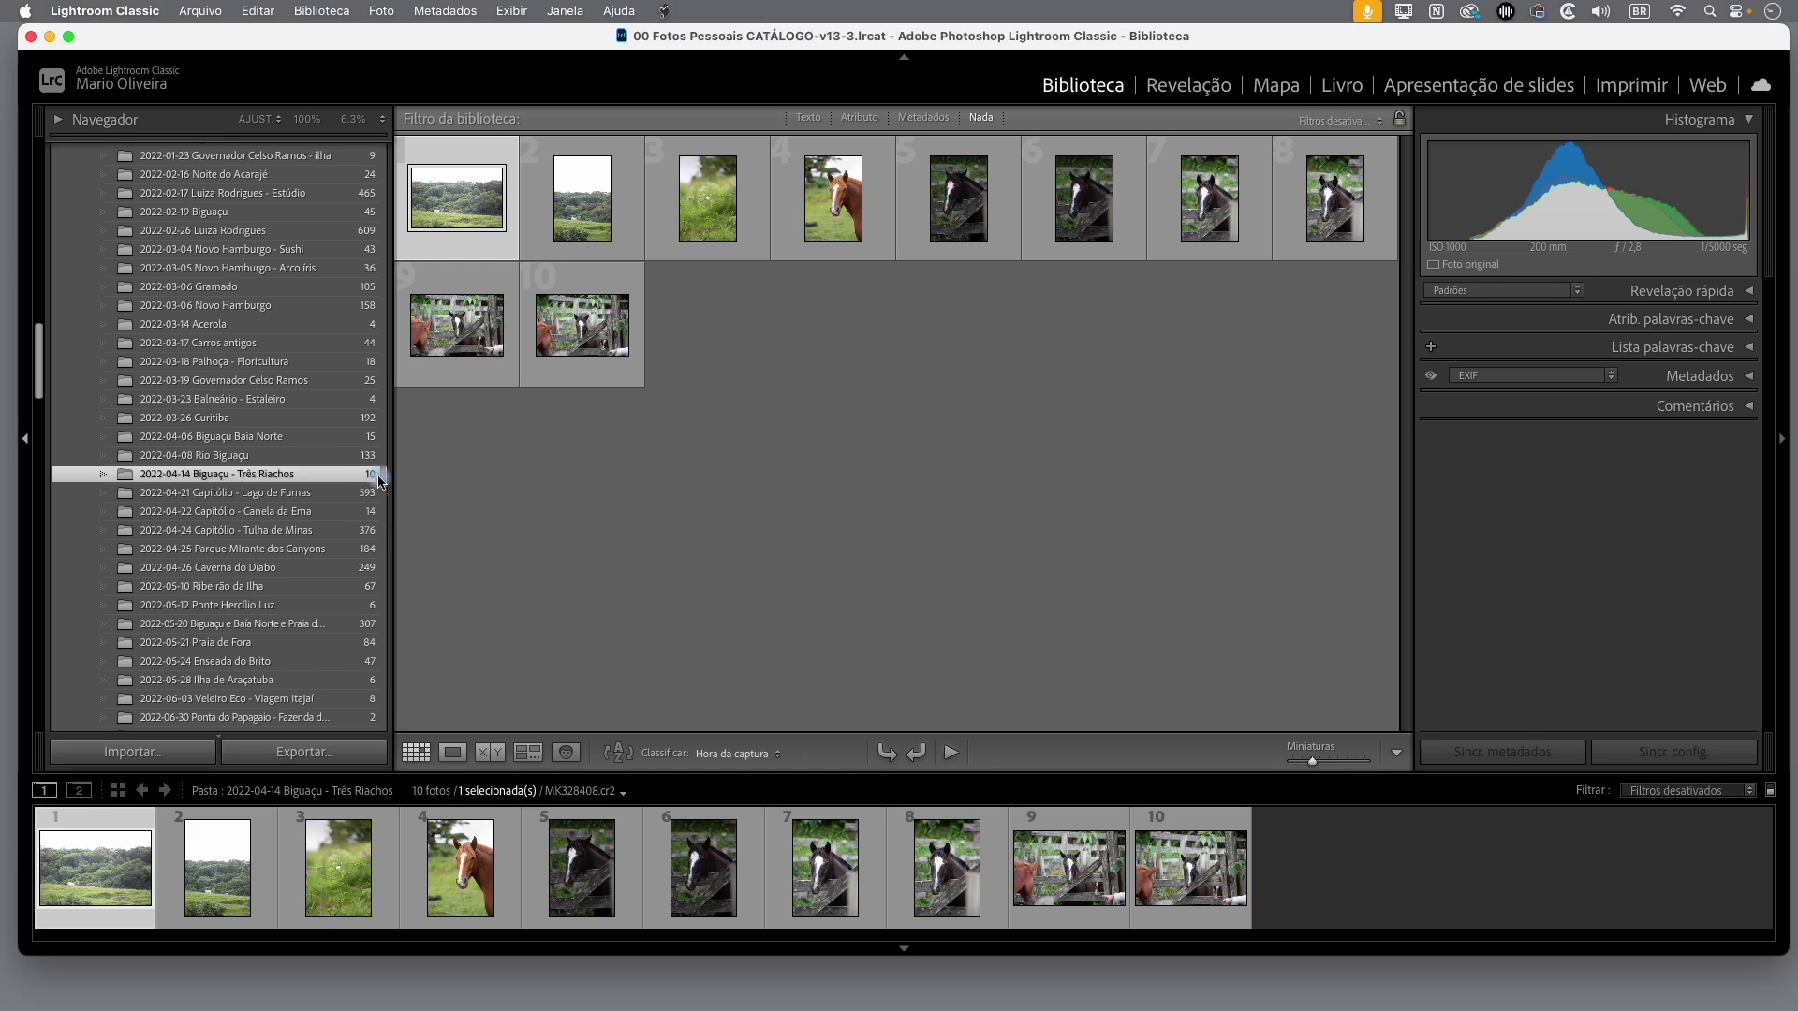
right_click(344, 496)
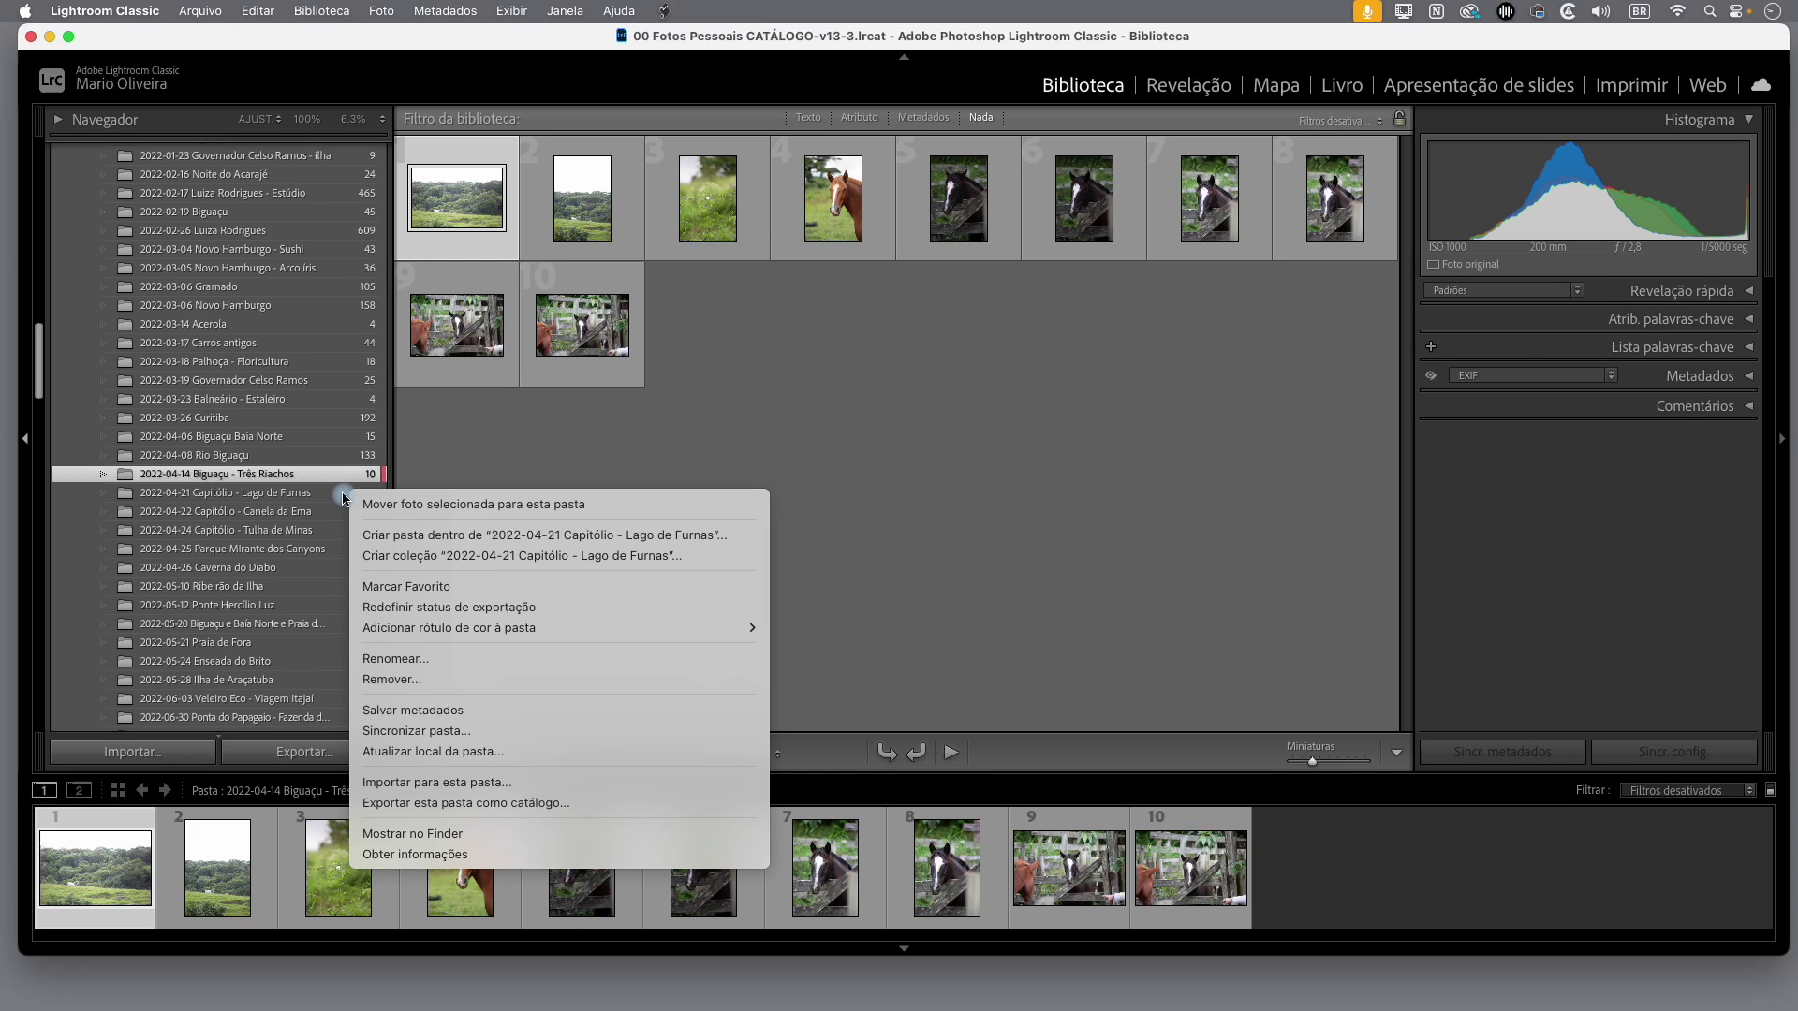
click(326, 496)
click(328, 496)
right_click(330, 501)
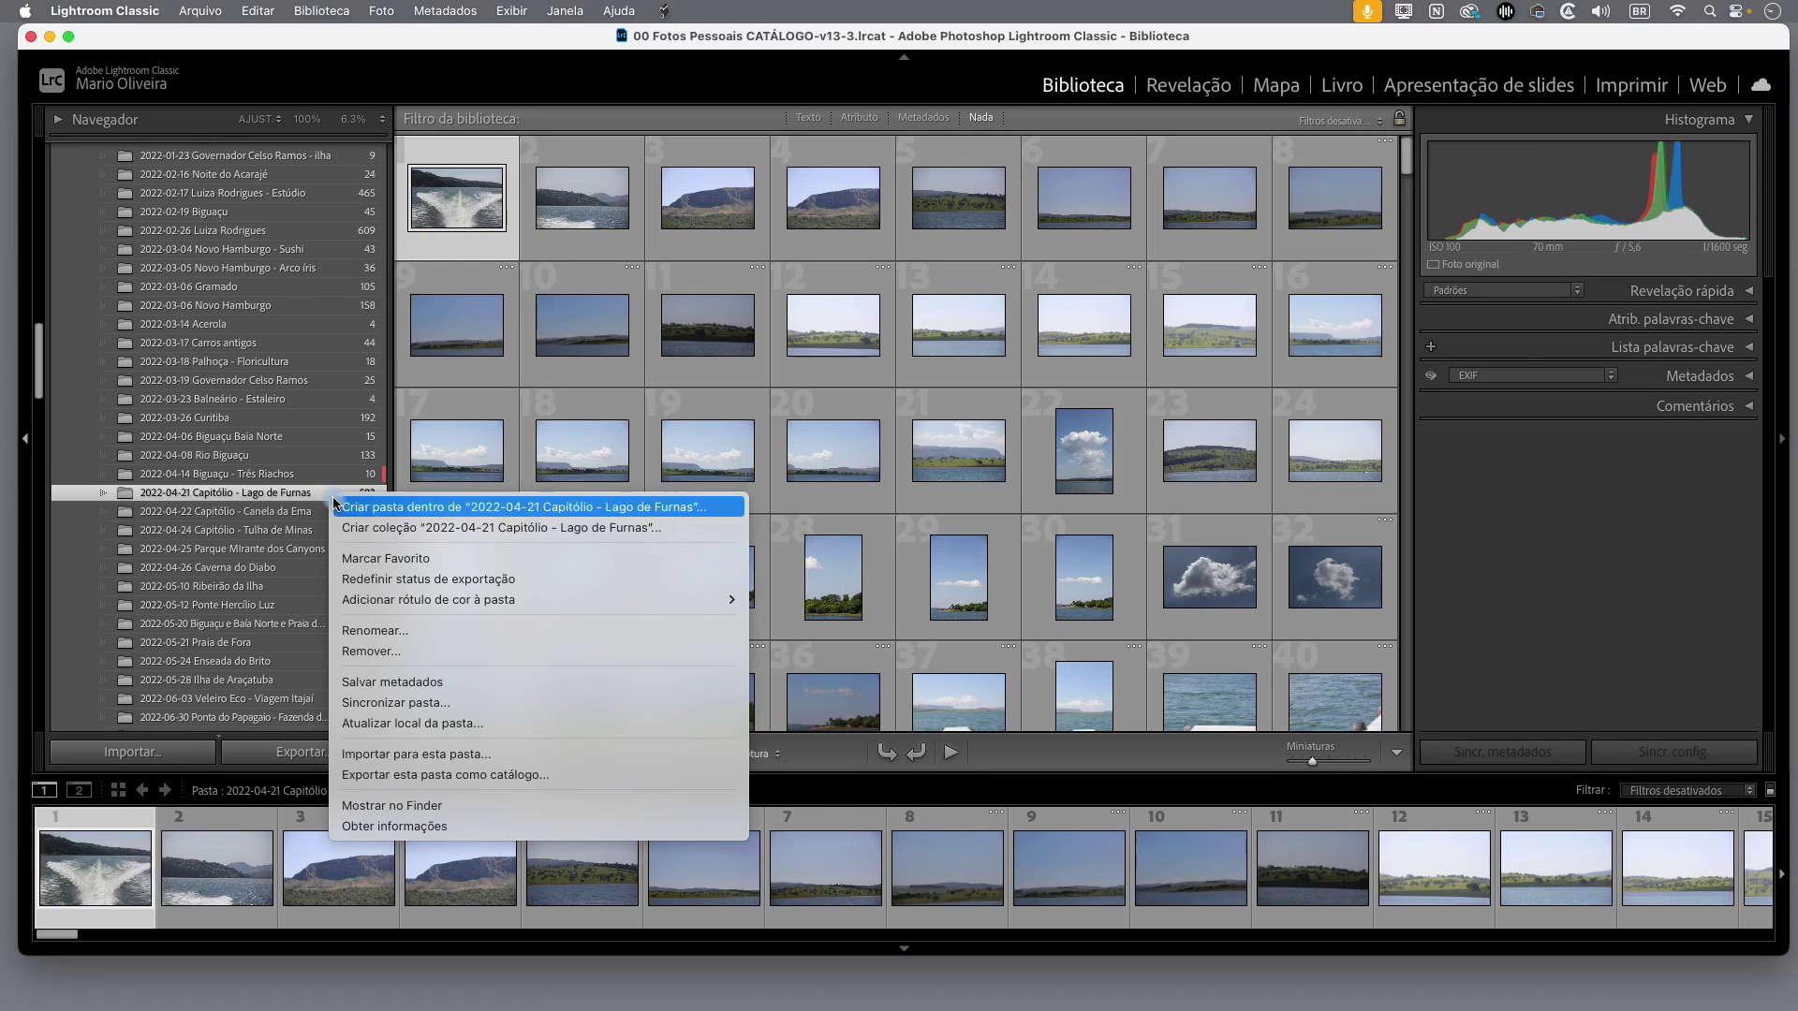
mouse_move(436, 601)
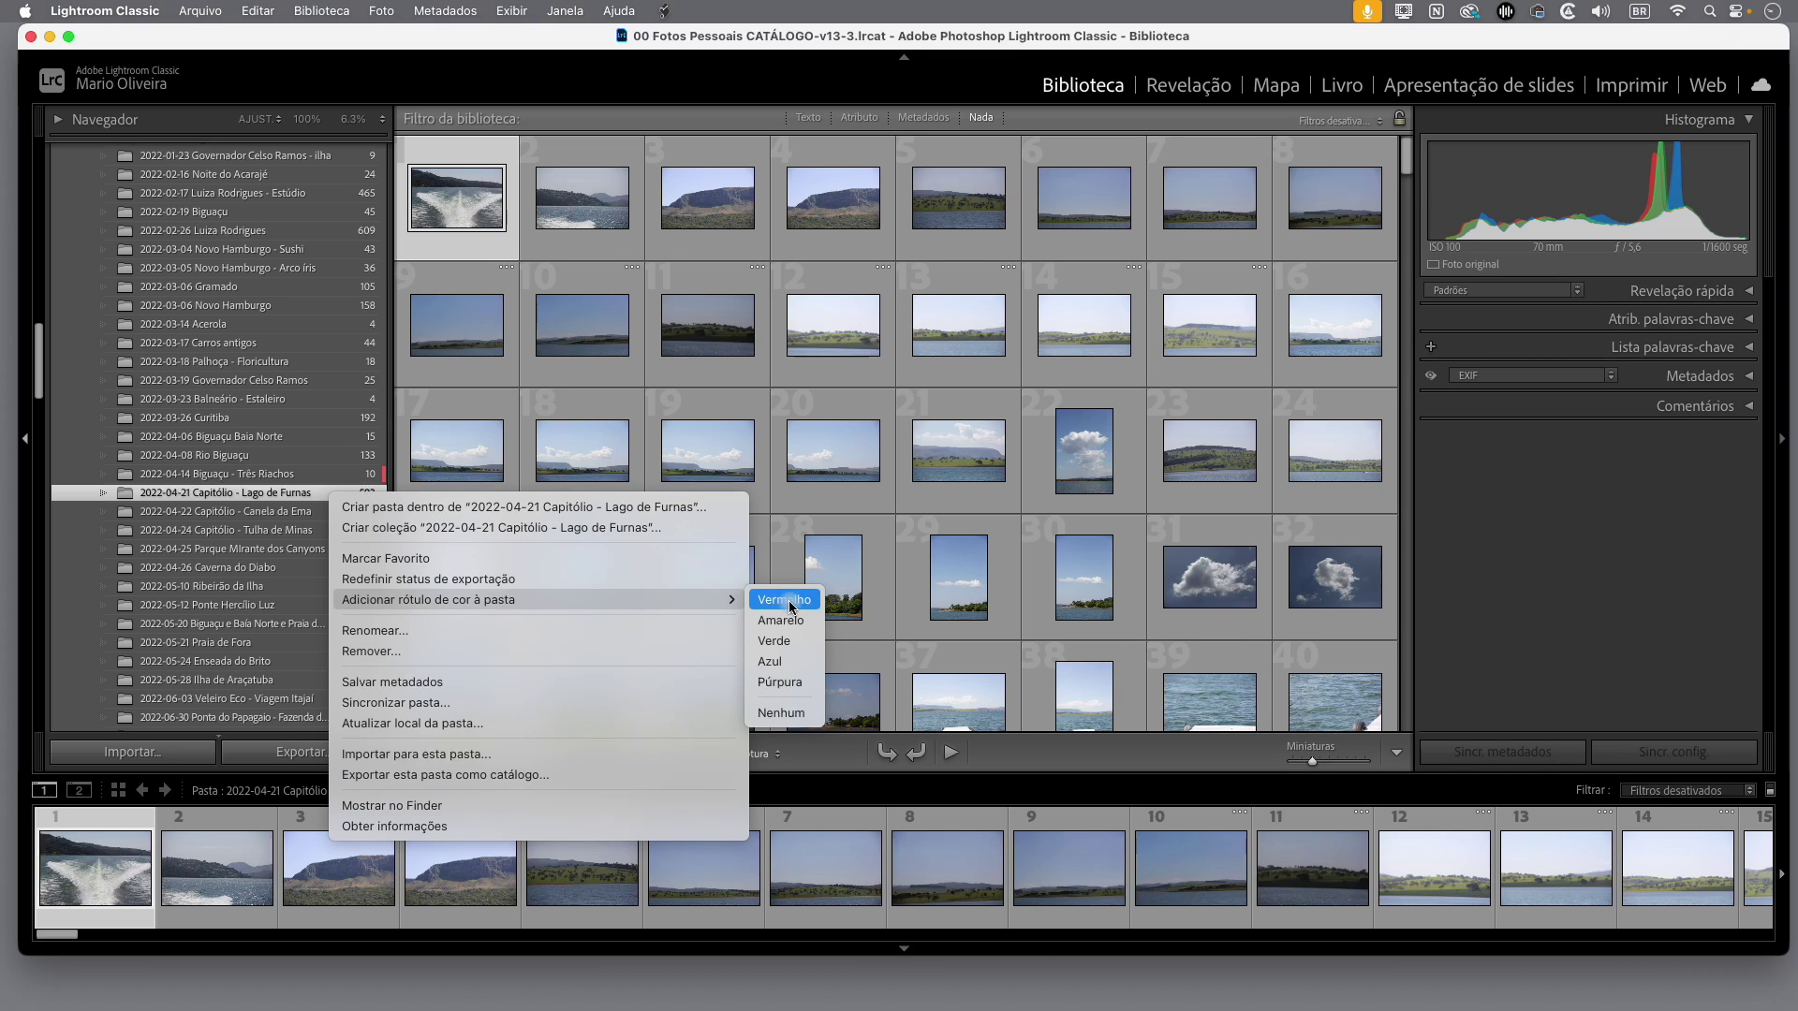
click(773, 661)
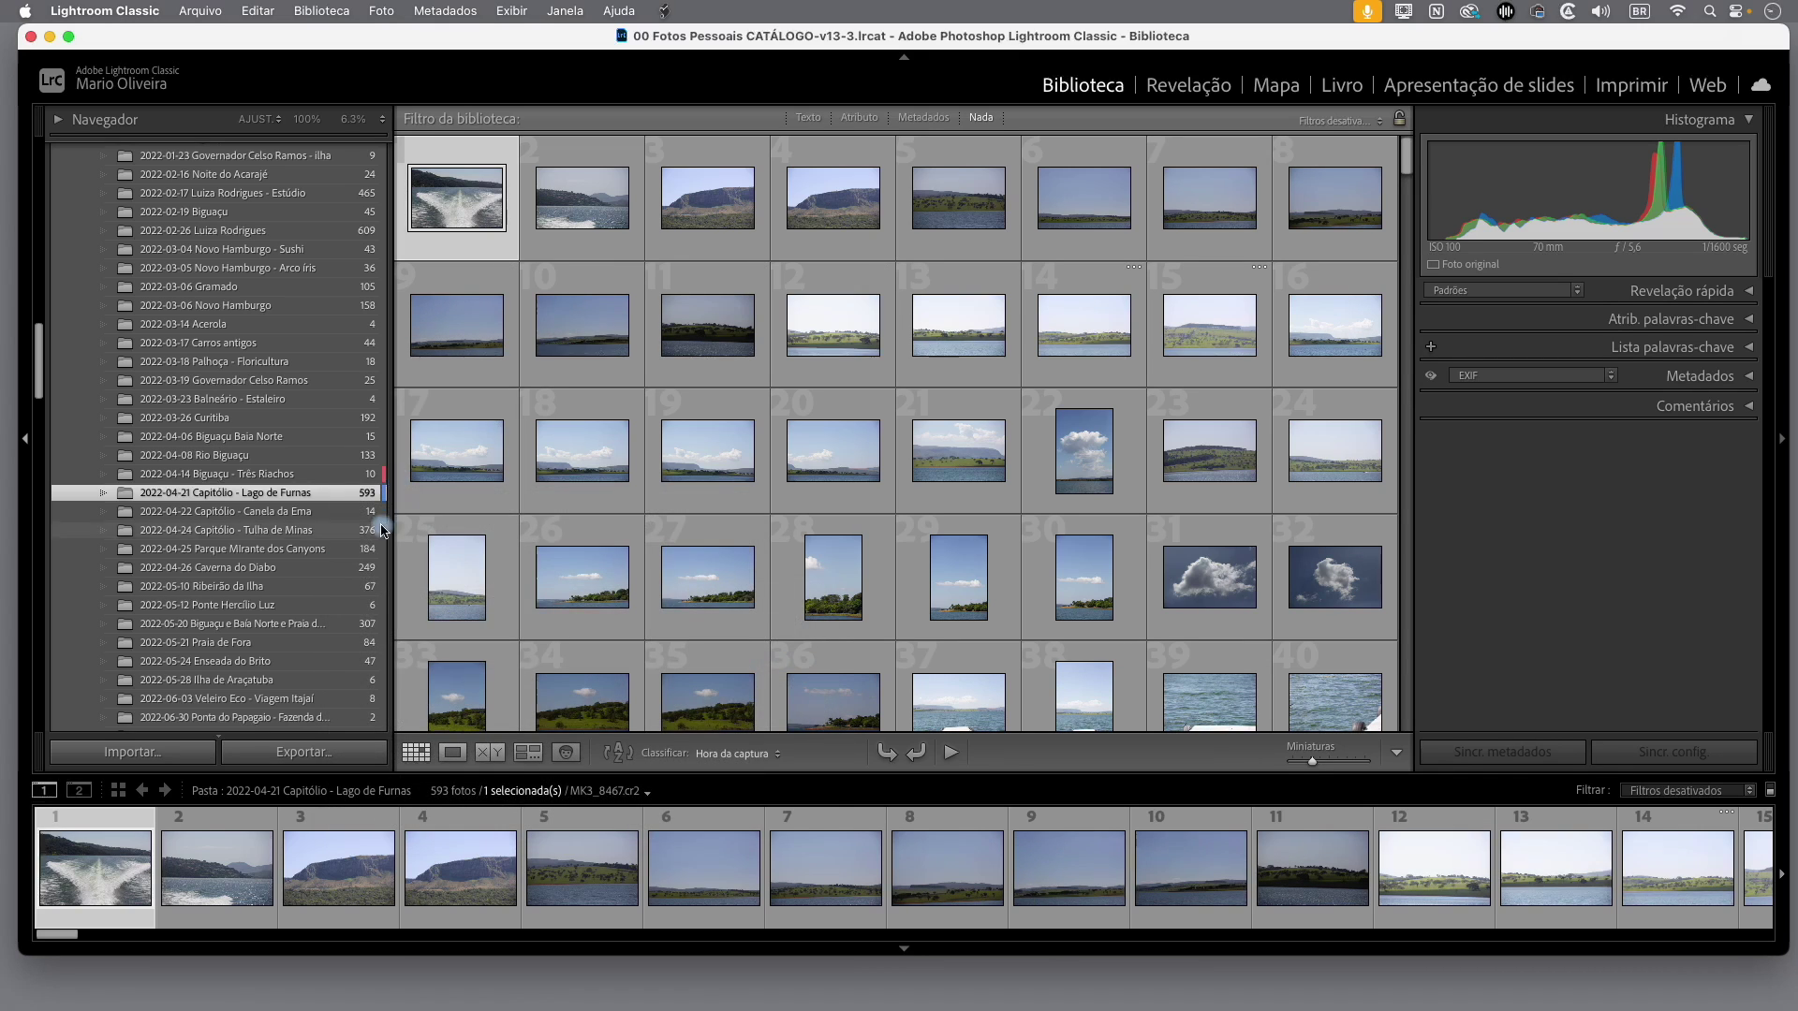
- Assign a purple color label to the folder 2022-04-22 Capitólio - Canela da Ema
click(342, 512)
right_click(342, 511)
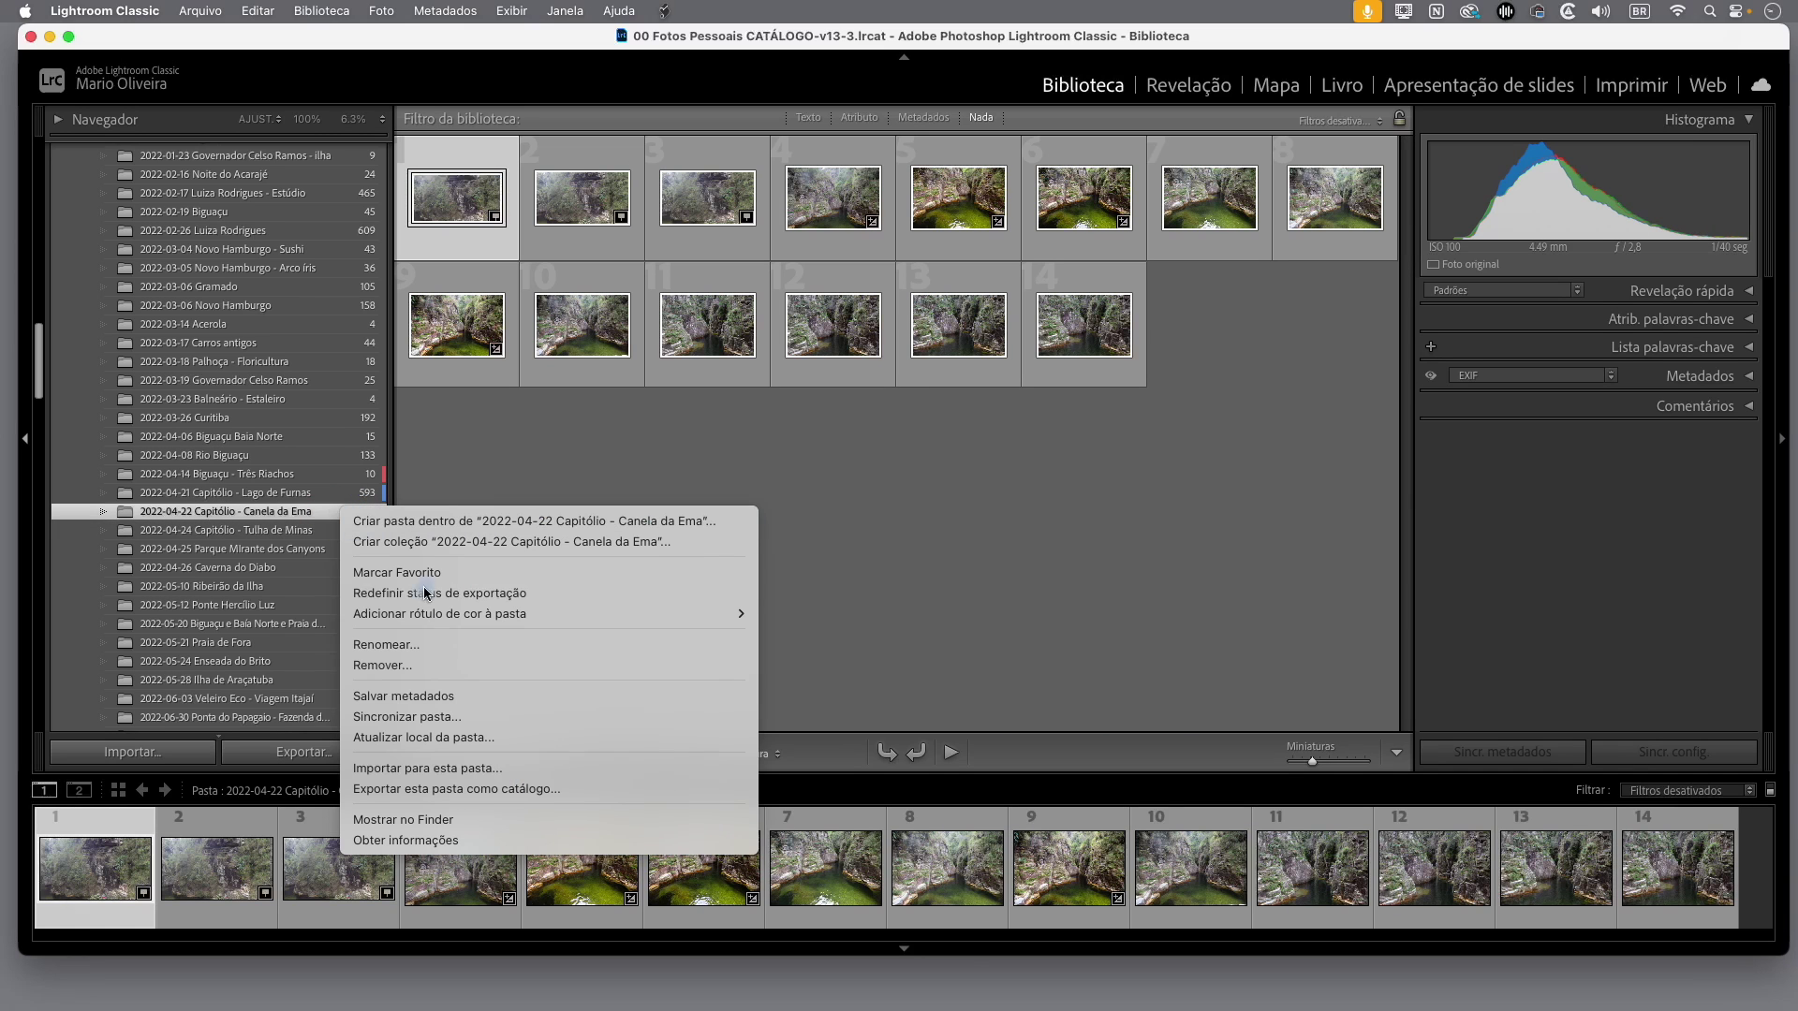
mouse_move(446, 616)
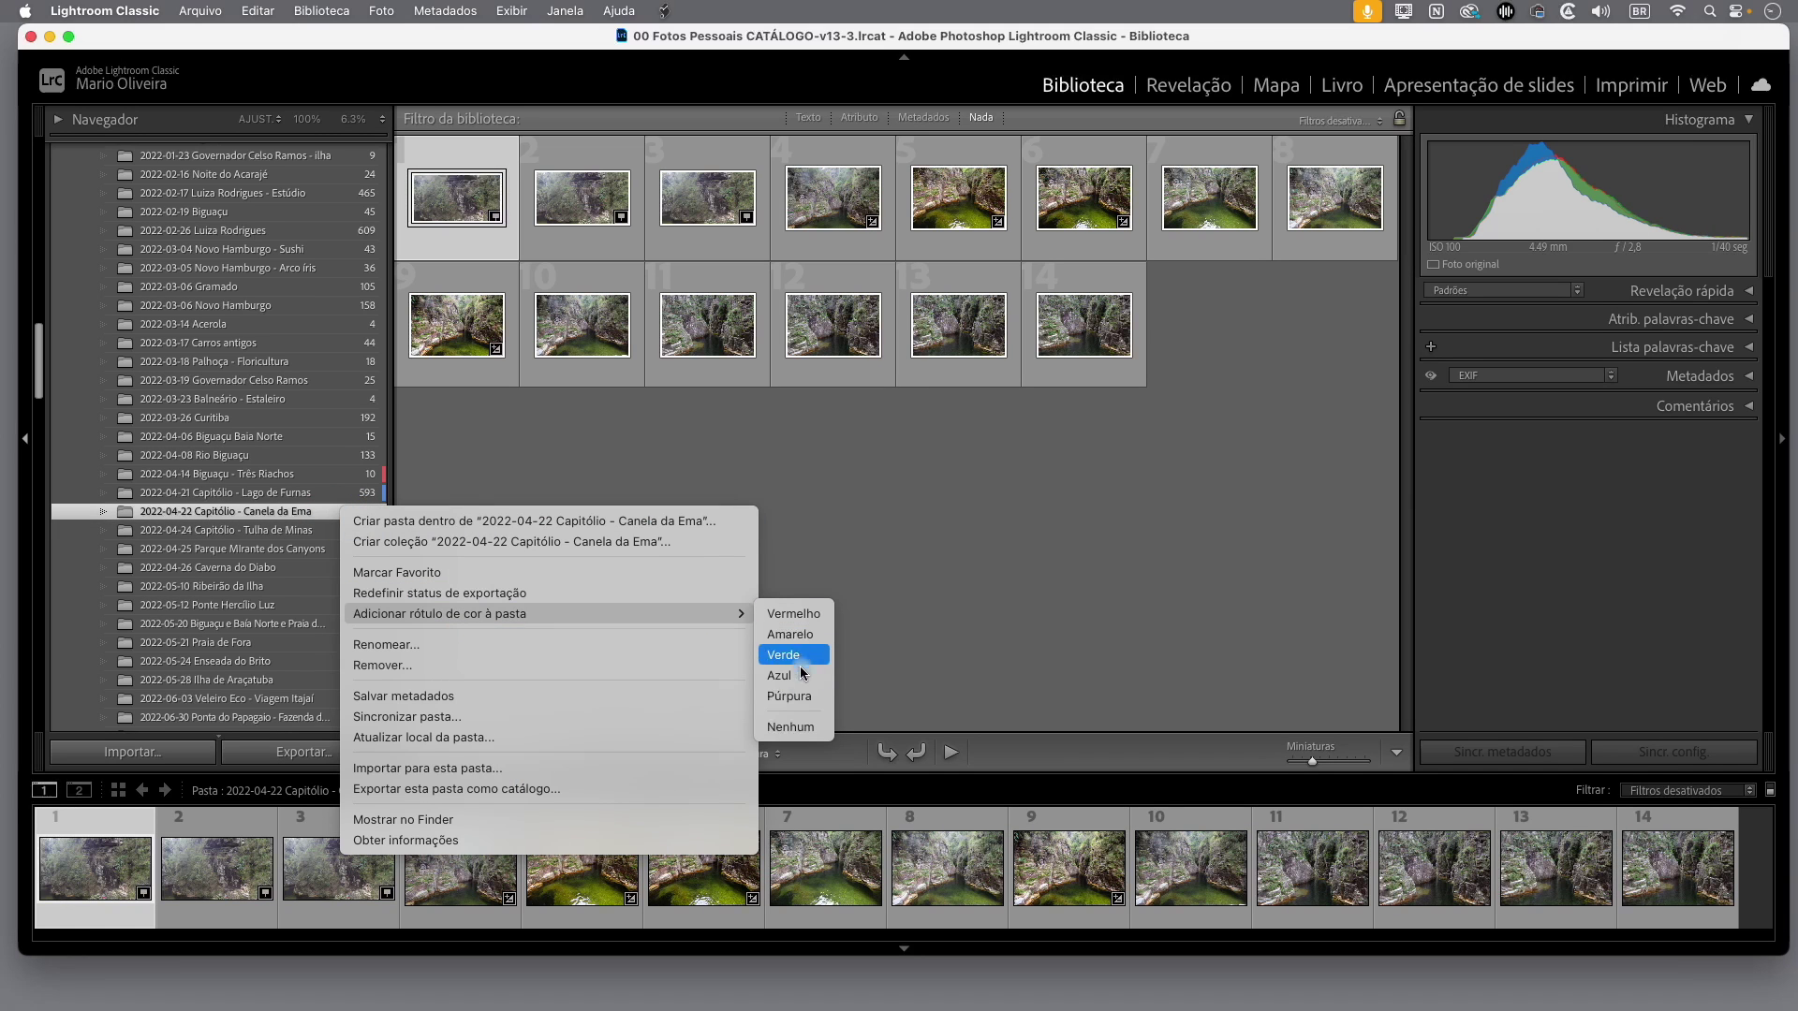
click(794, 697)
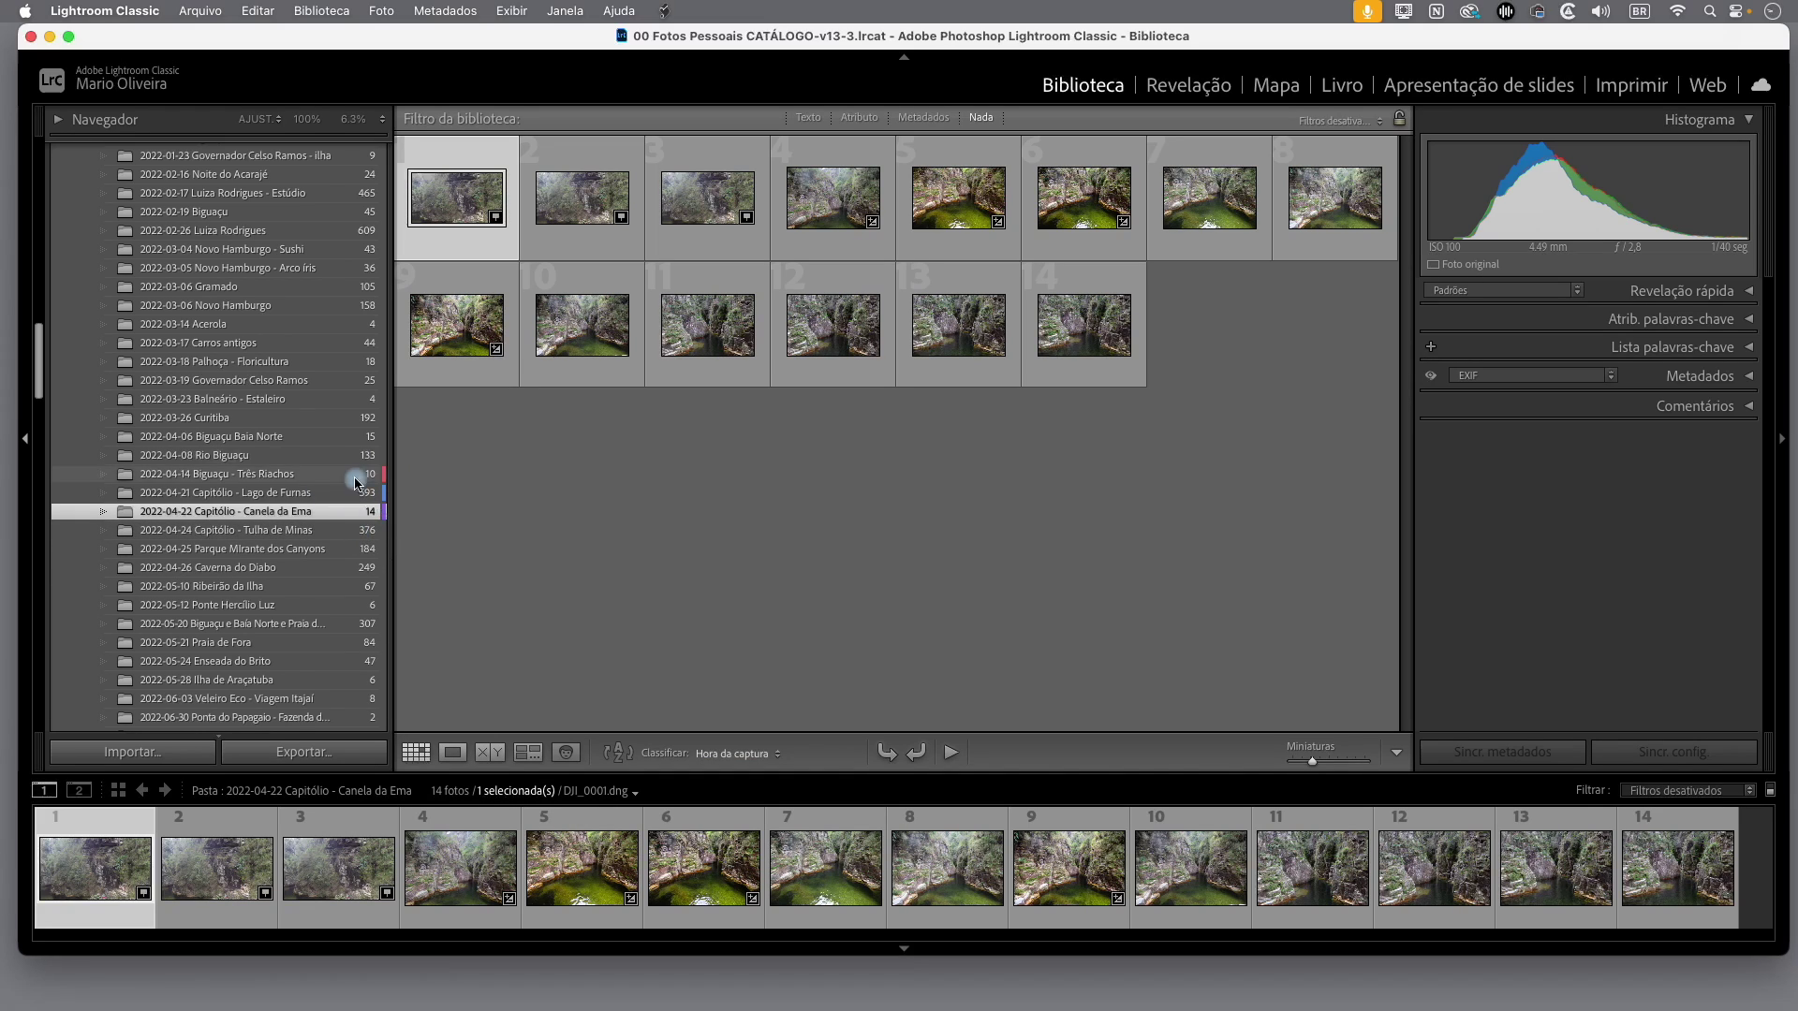
- Remove the color label from the folder 2022-04-22 Capitólio - Canela da Ema
click(342, 514)
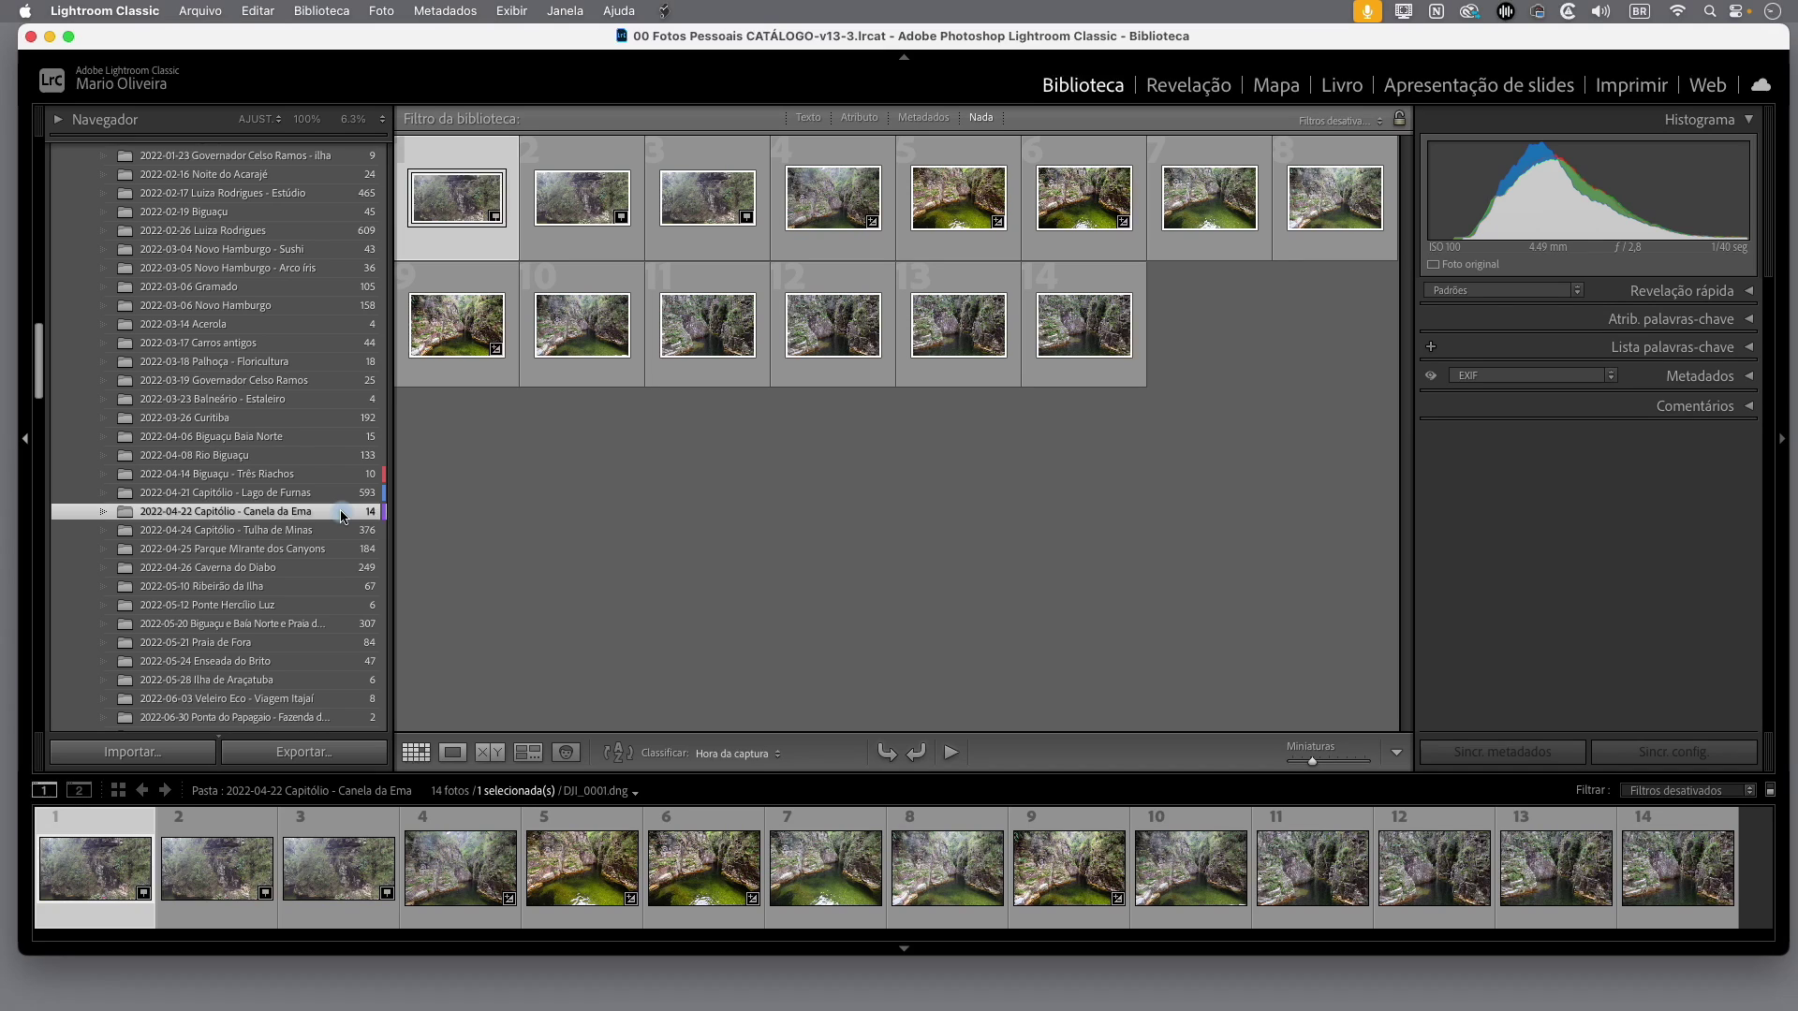
right_click(343, 515)
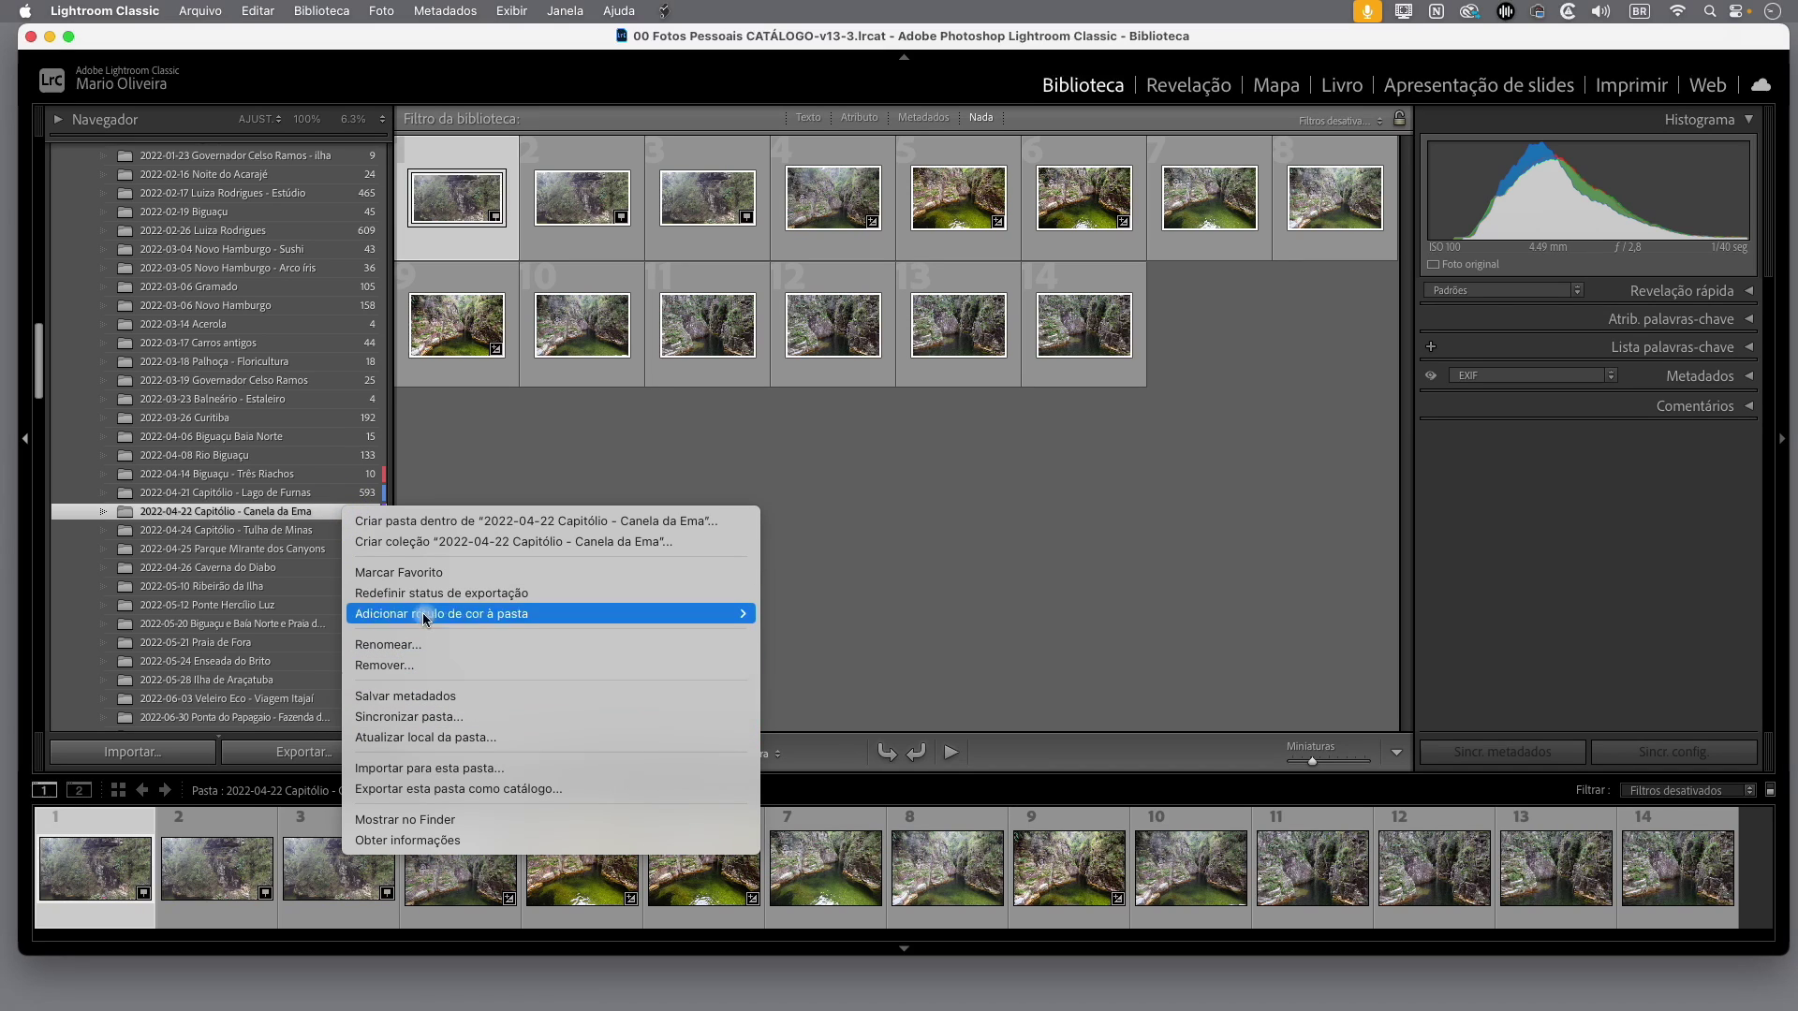
mouse_move(526, 625)
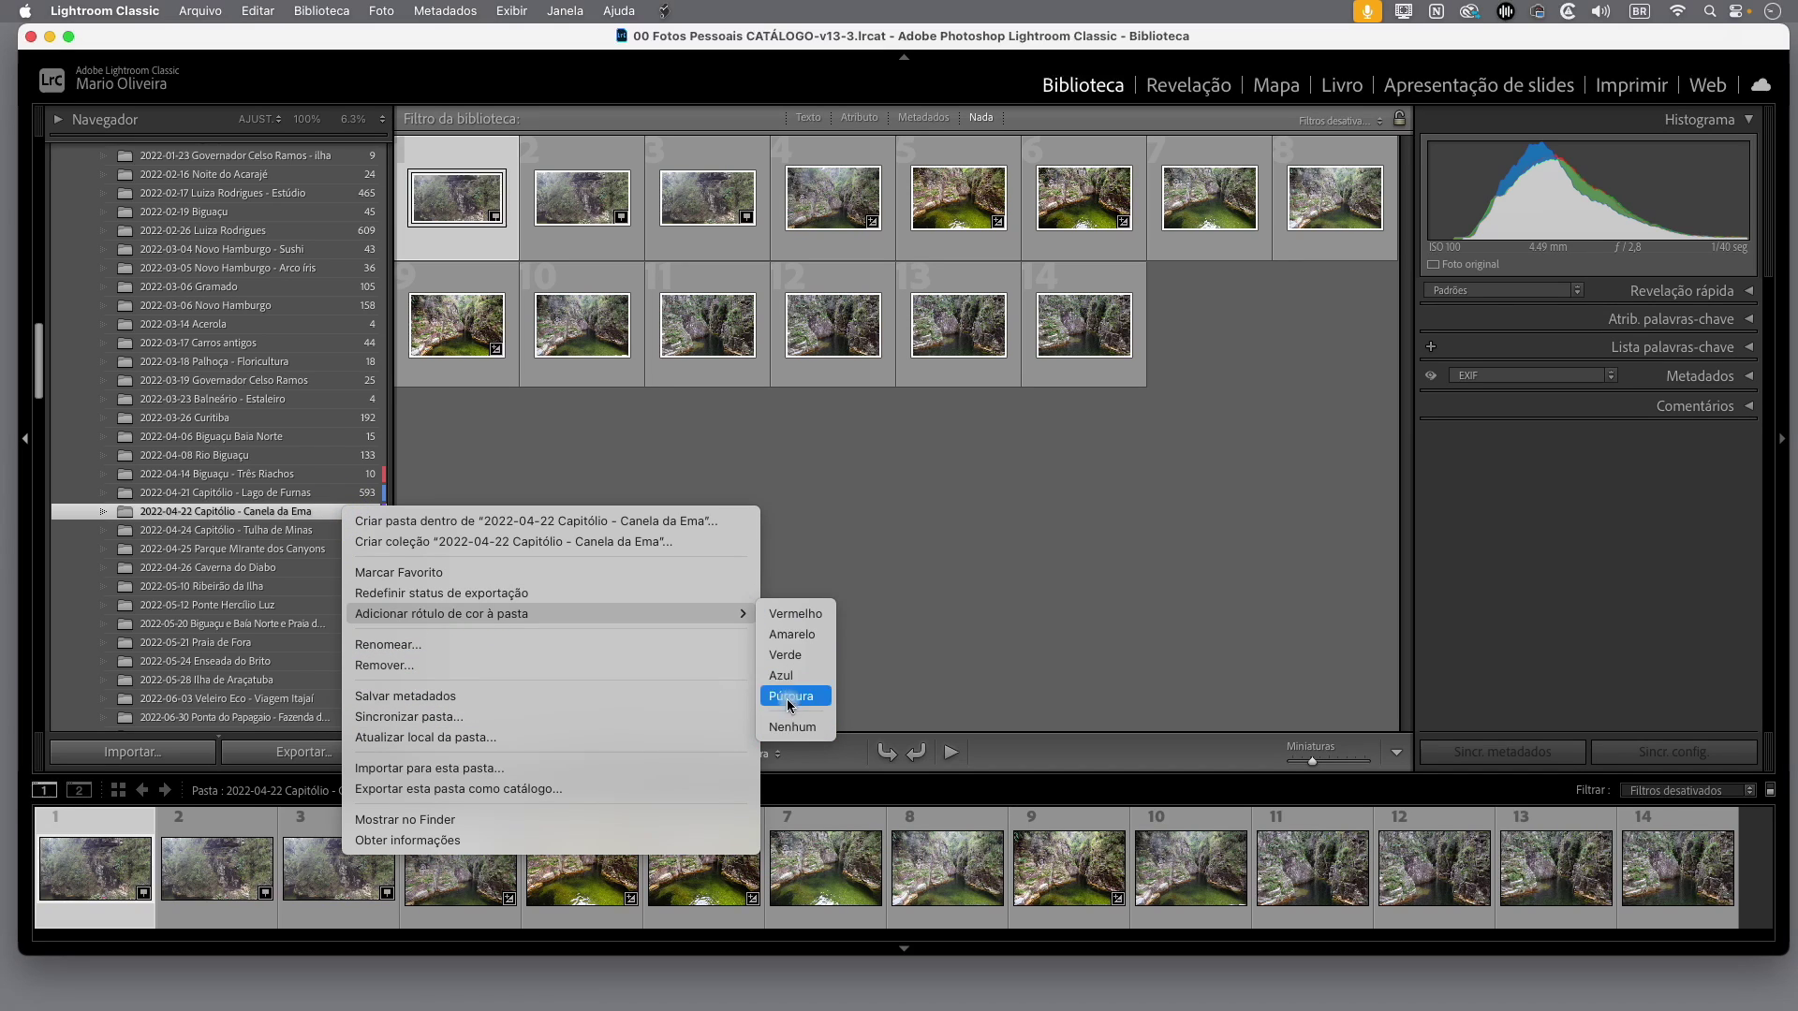
click(798, 727)
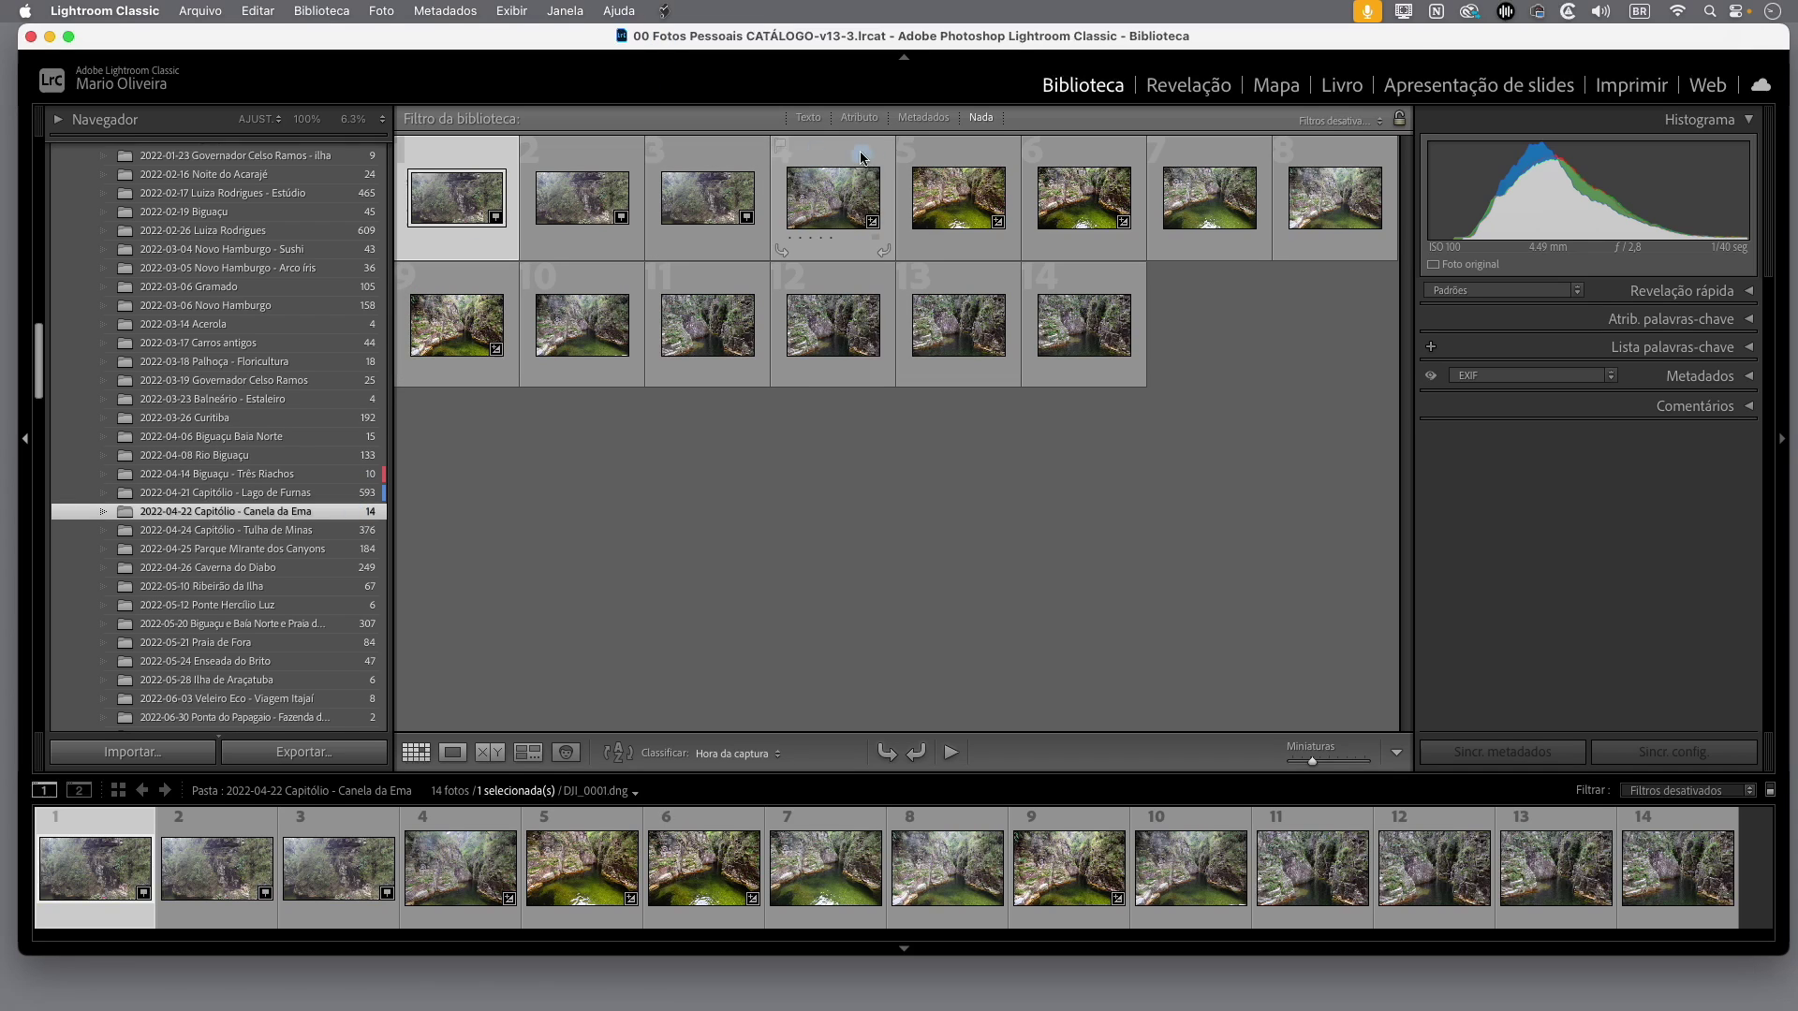
- Select photos 4 to 8 of the Canela da Ema folder and show them together in Survey view
click(847, 214)
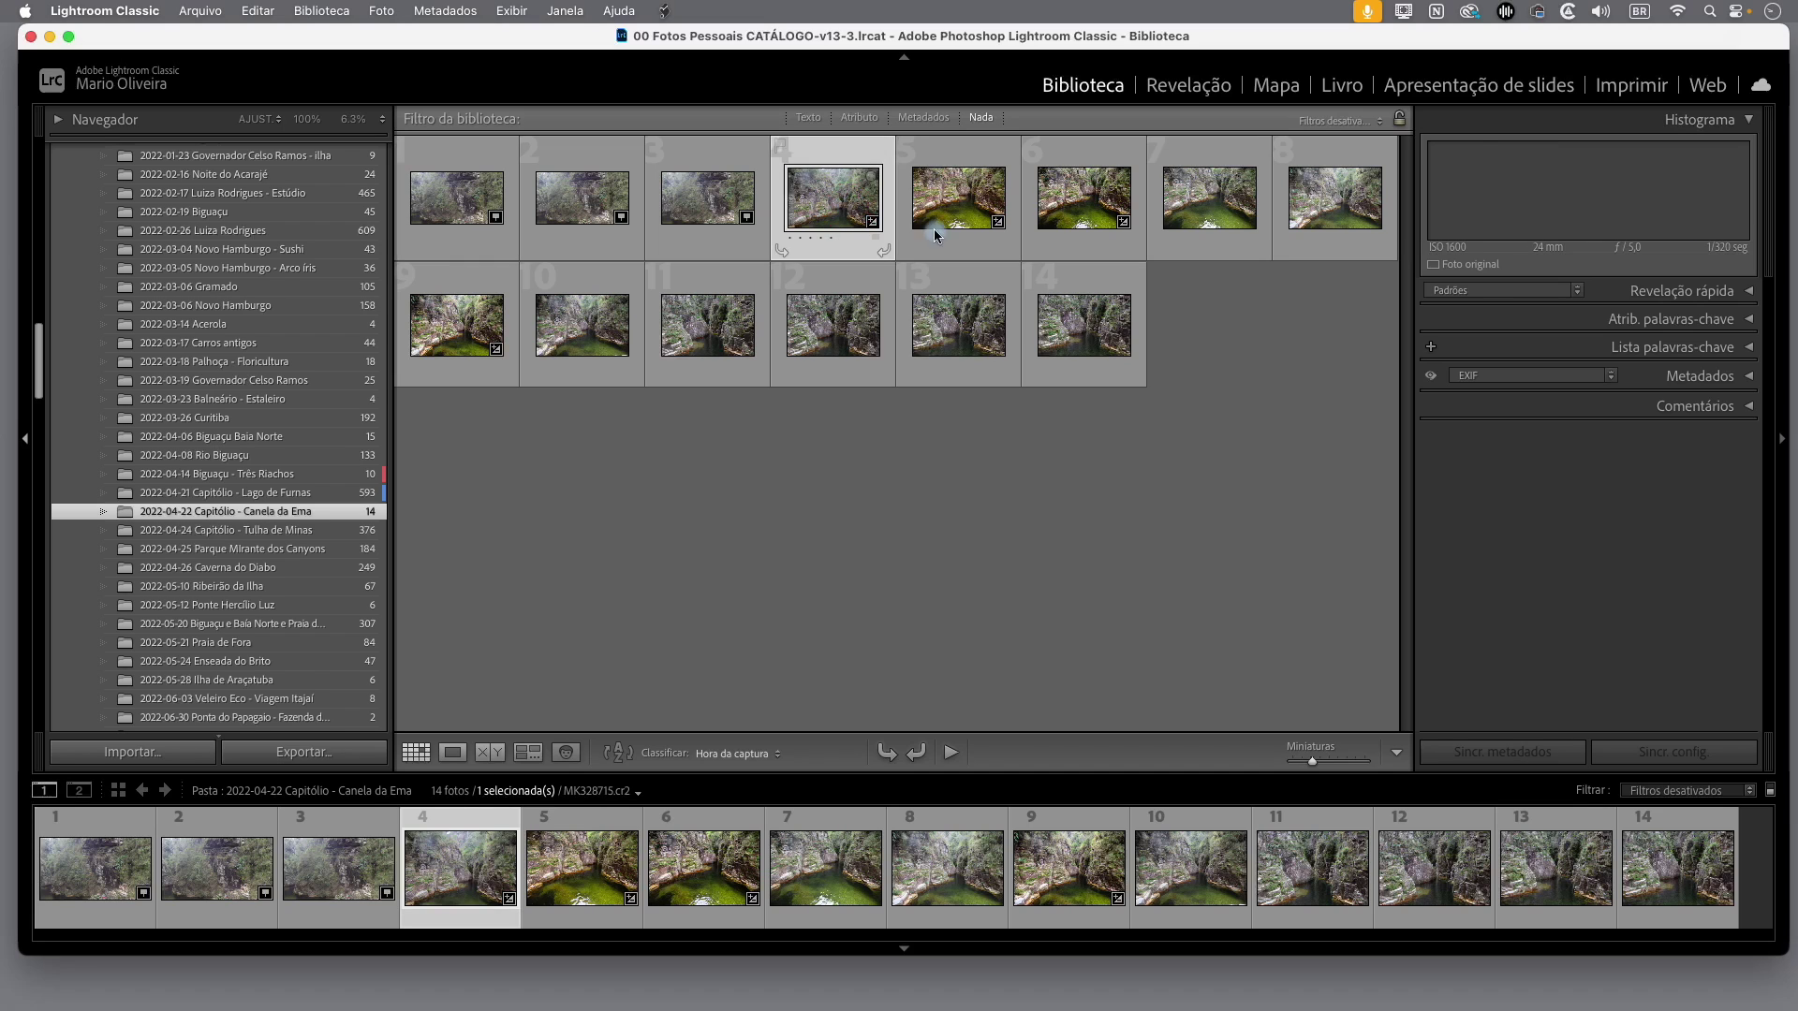
shift+click(1209, 213)
shift+click(1331, 214)
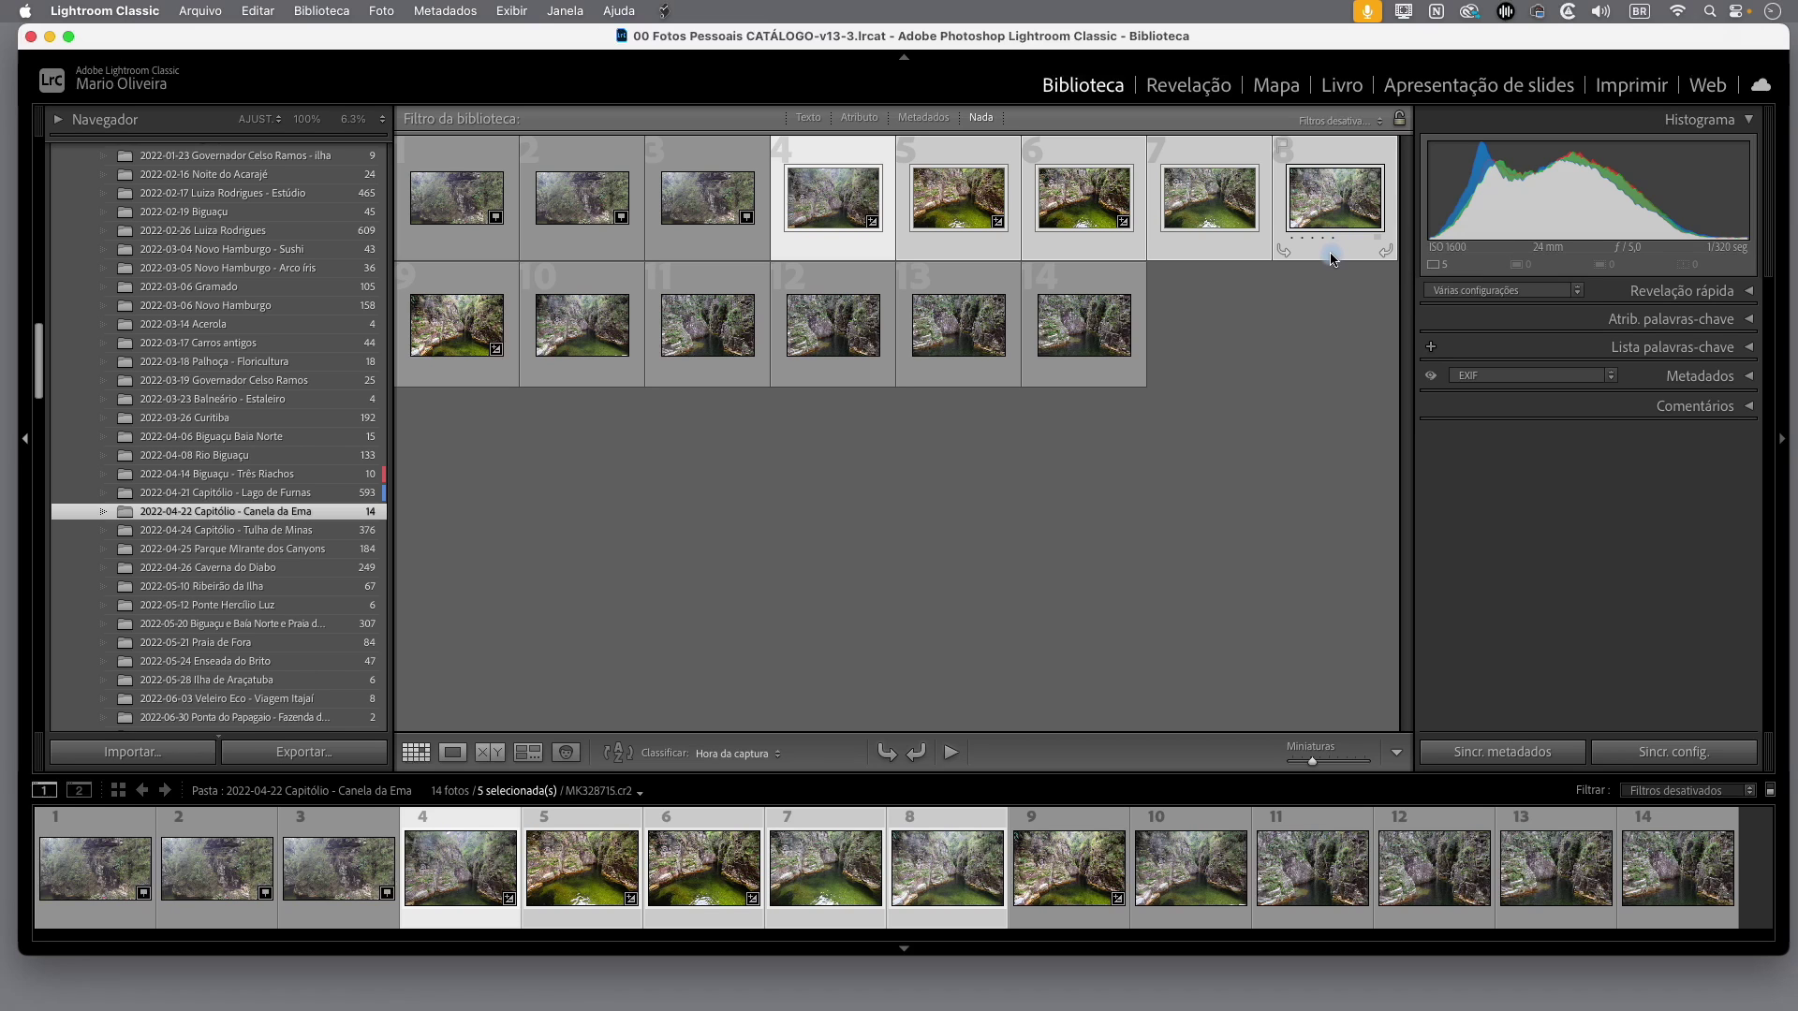
key(n)
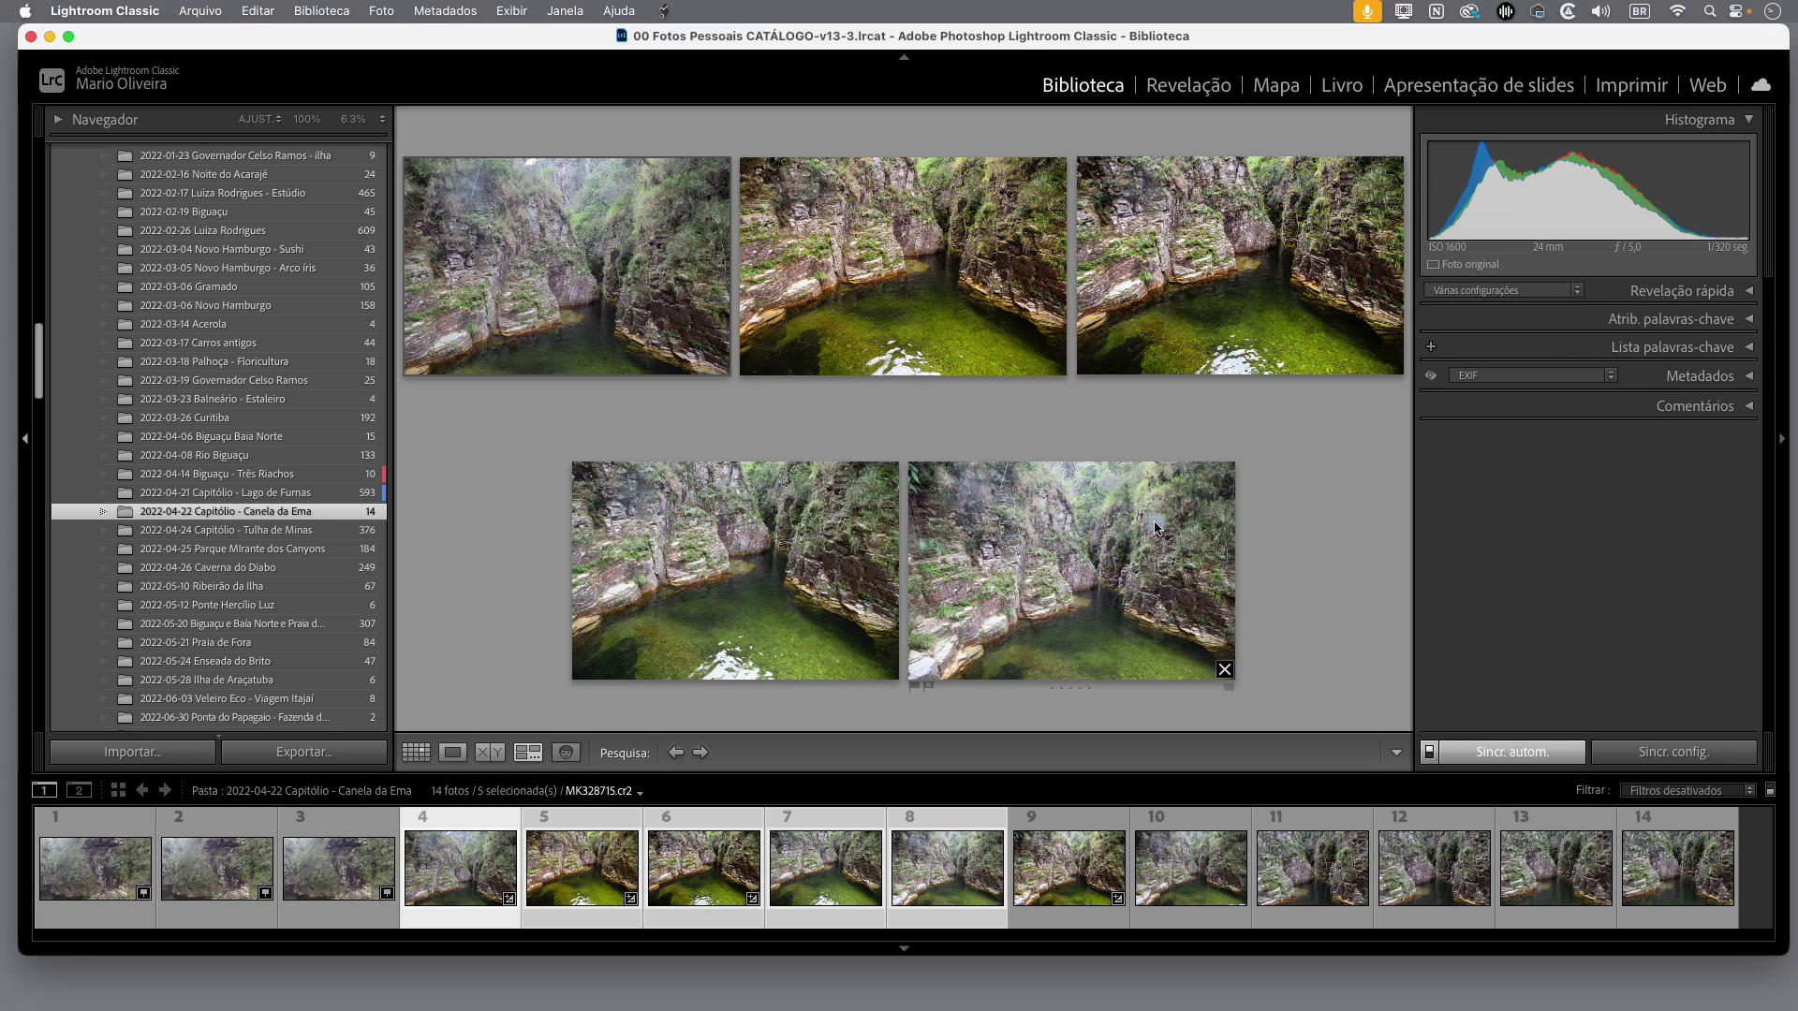
- Add photos 9, 10, 11 and 12 to the survey selection
super+click(1091, 901)
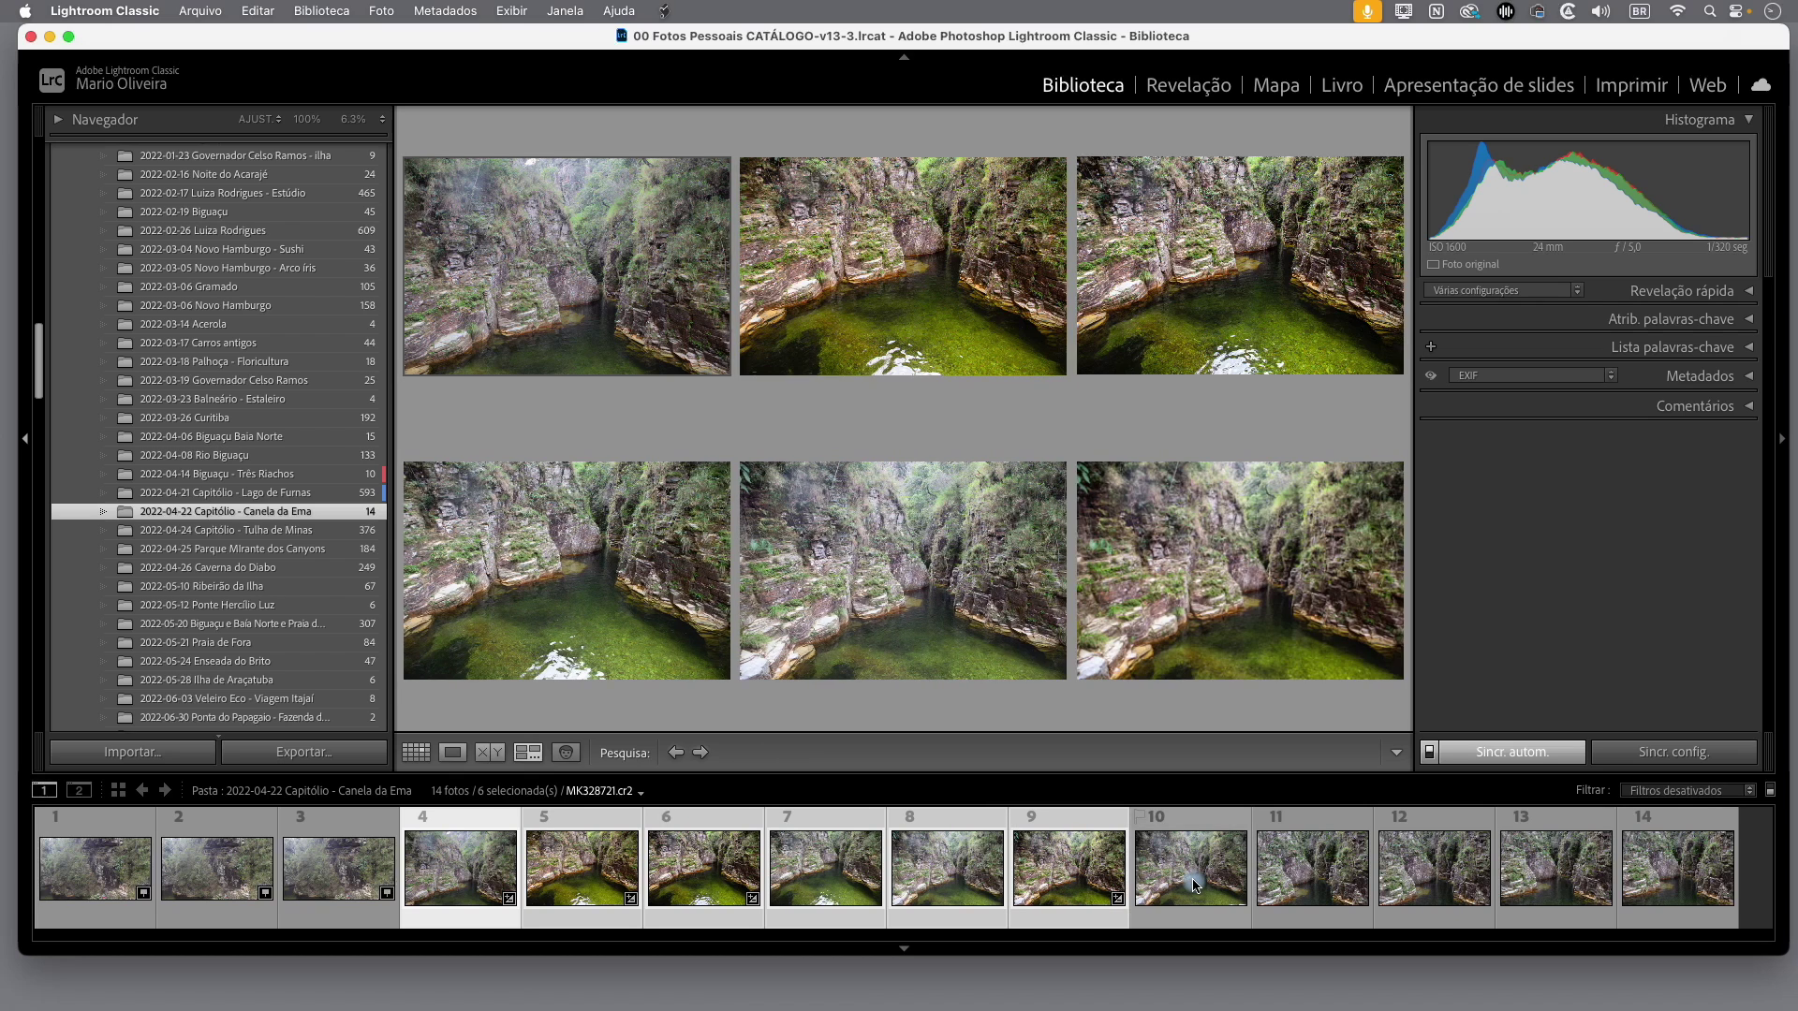
super+click(1194, 885)
super+click(1351, 886)
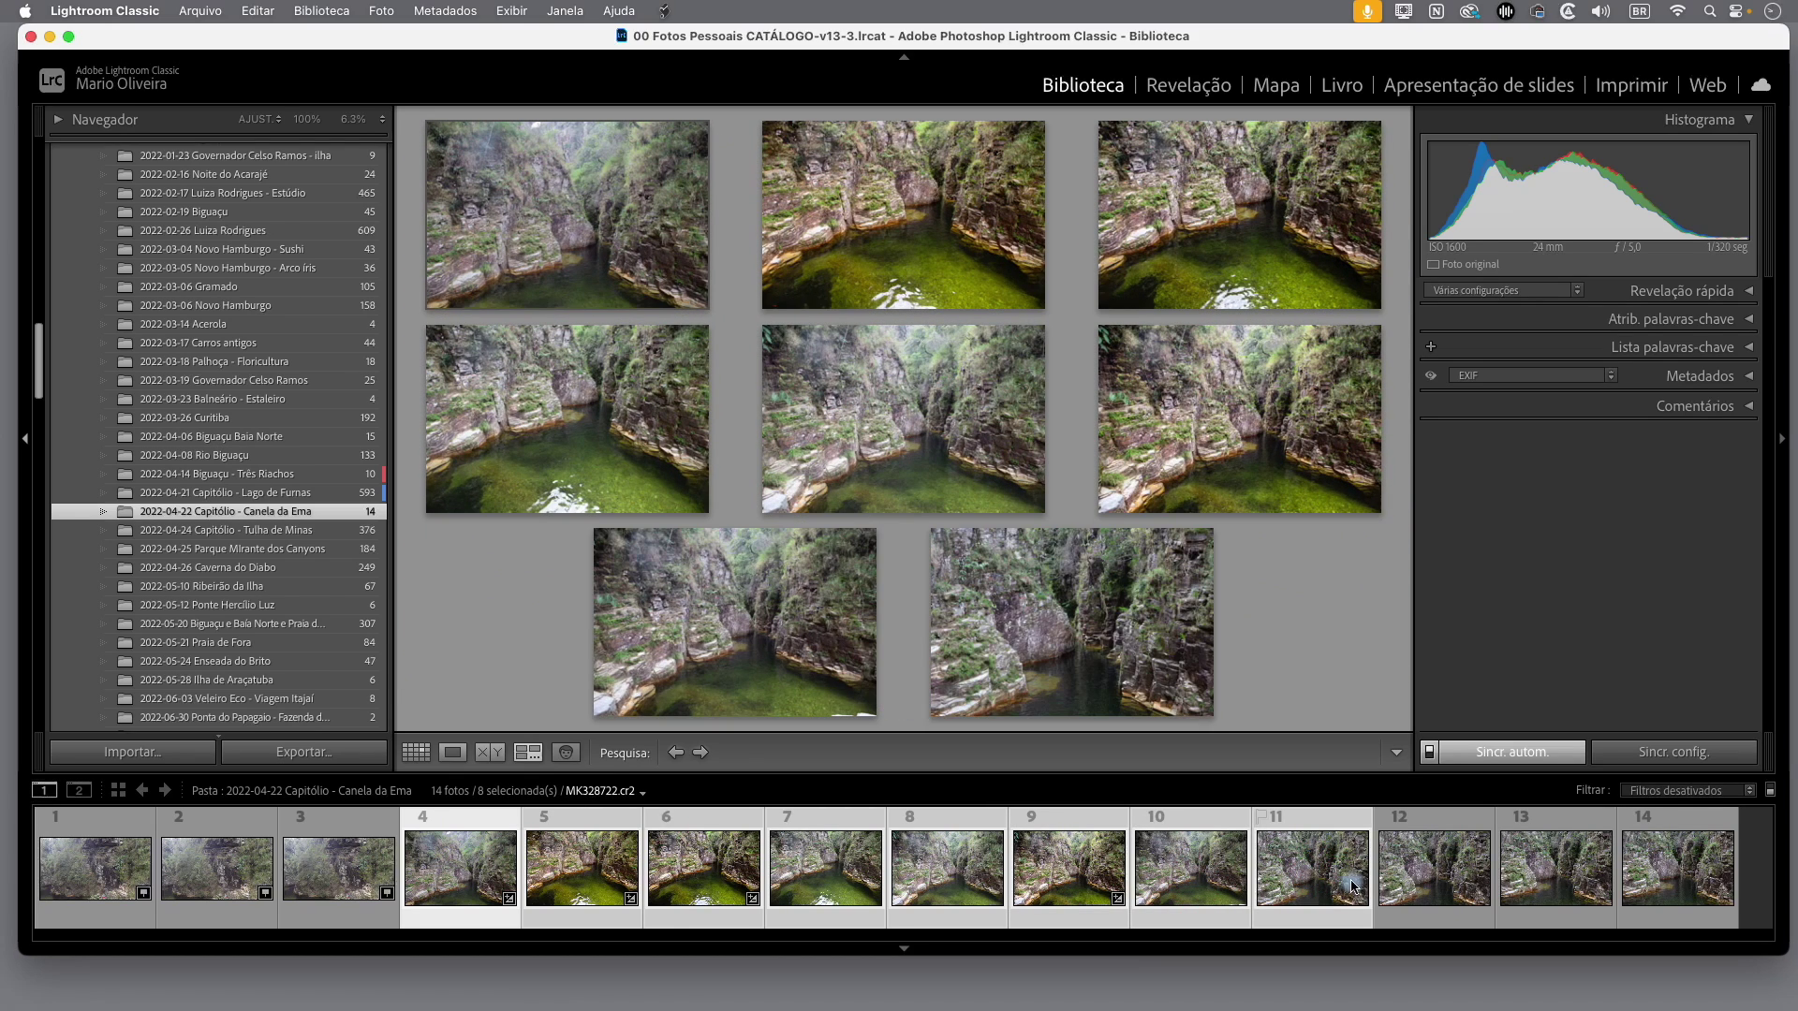
super+click(1439, 878)
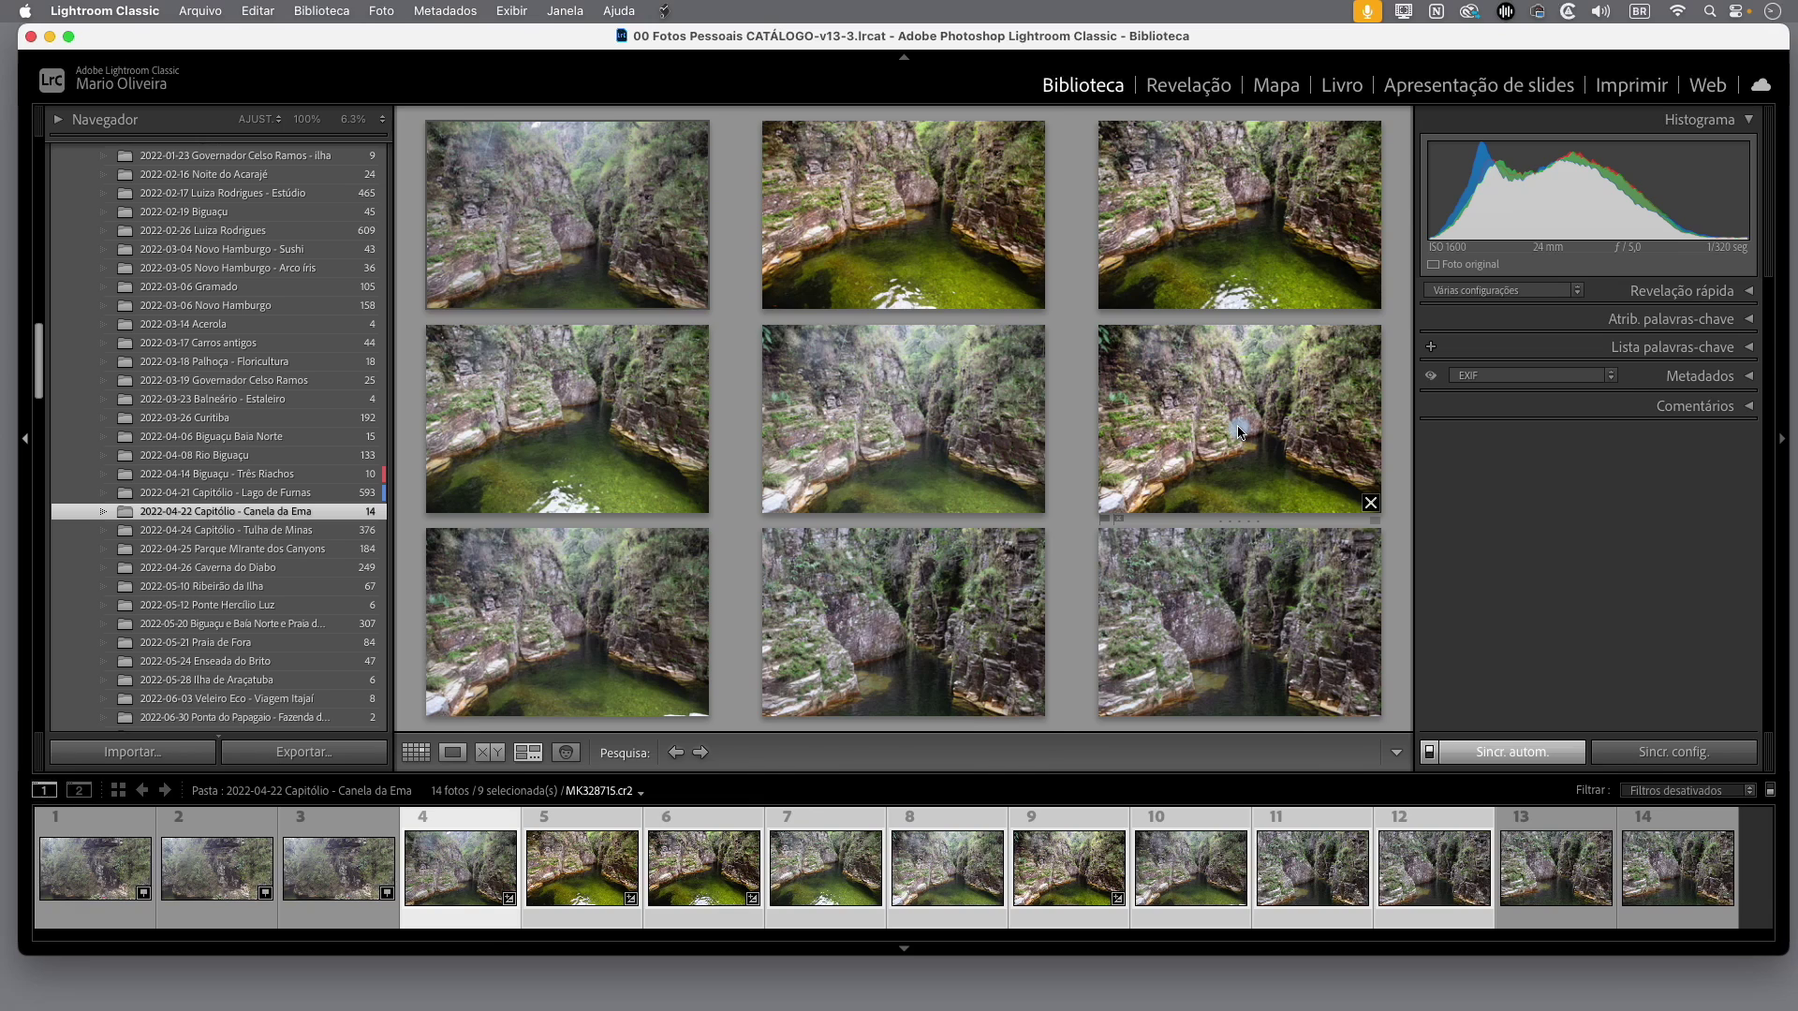
- Hide all surrounding panels and remove photos from the survey one by one until only photo 6 remains
key(shift+Tab)
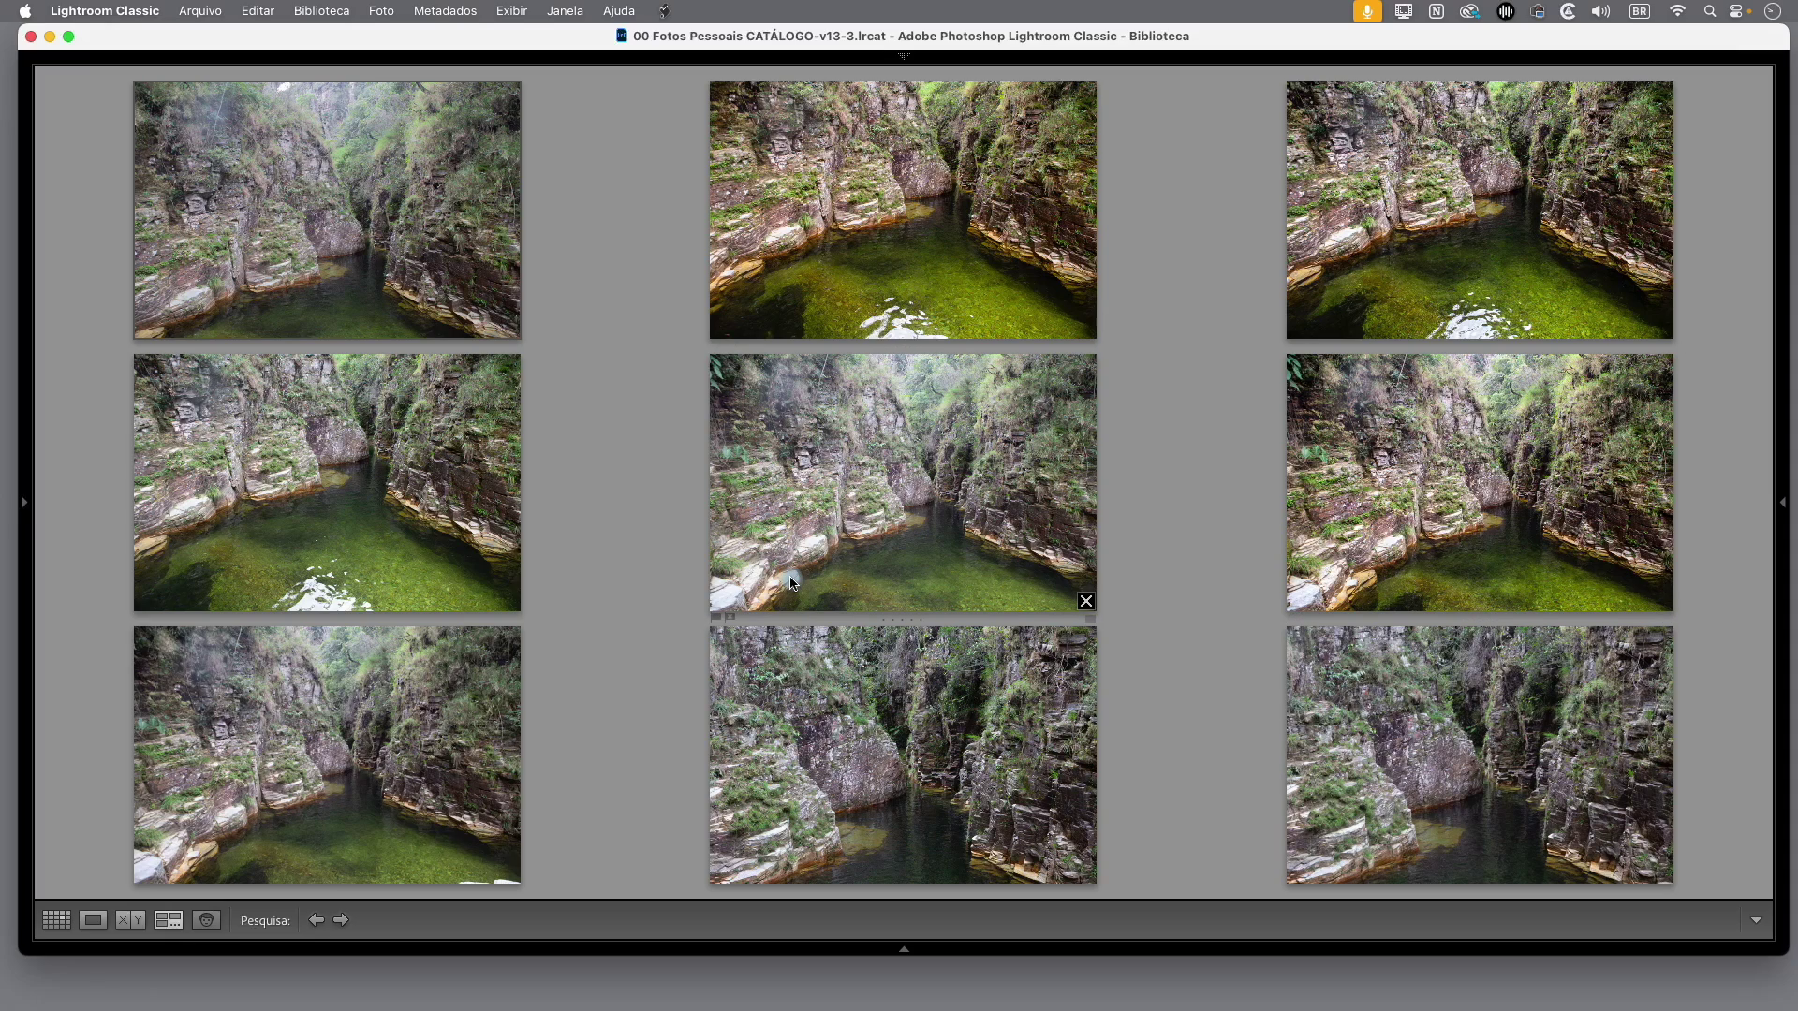
click(1086, 603)
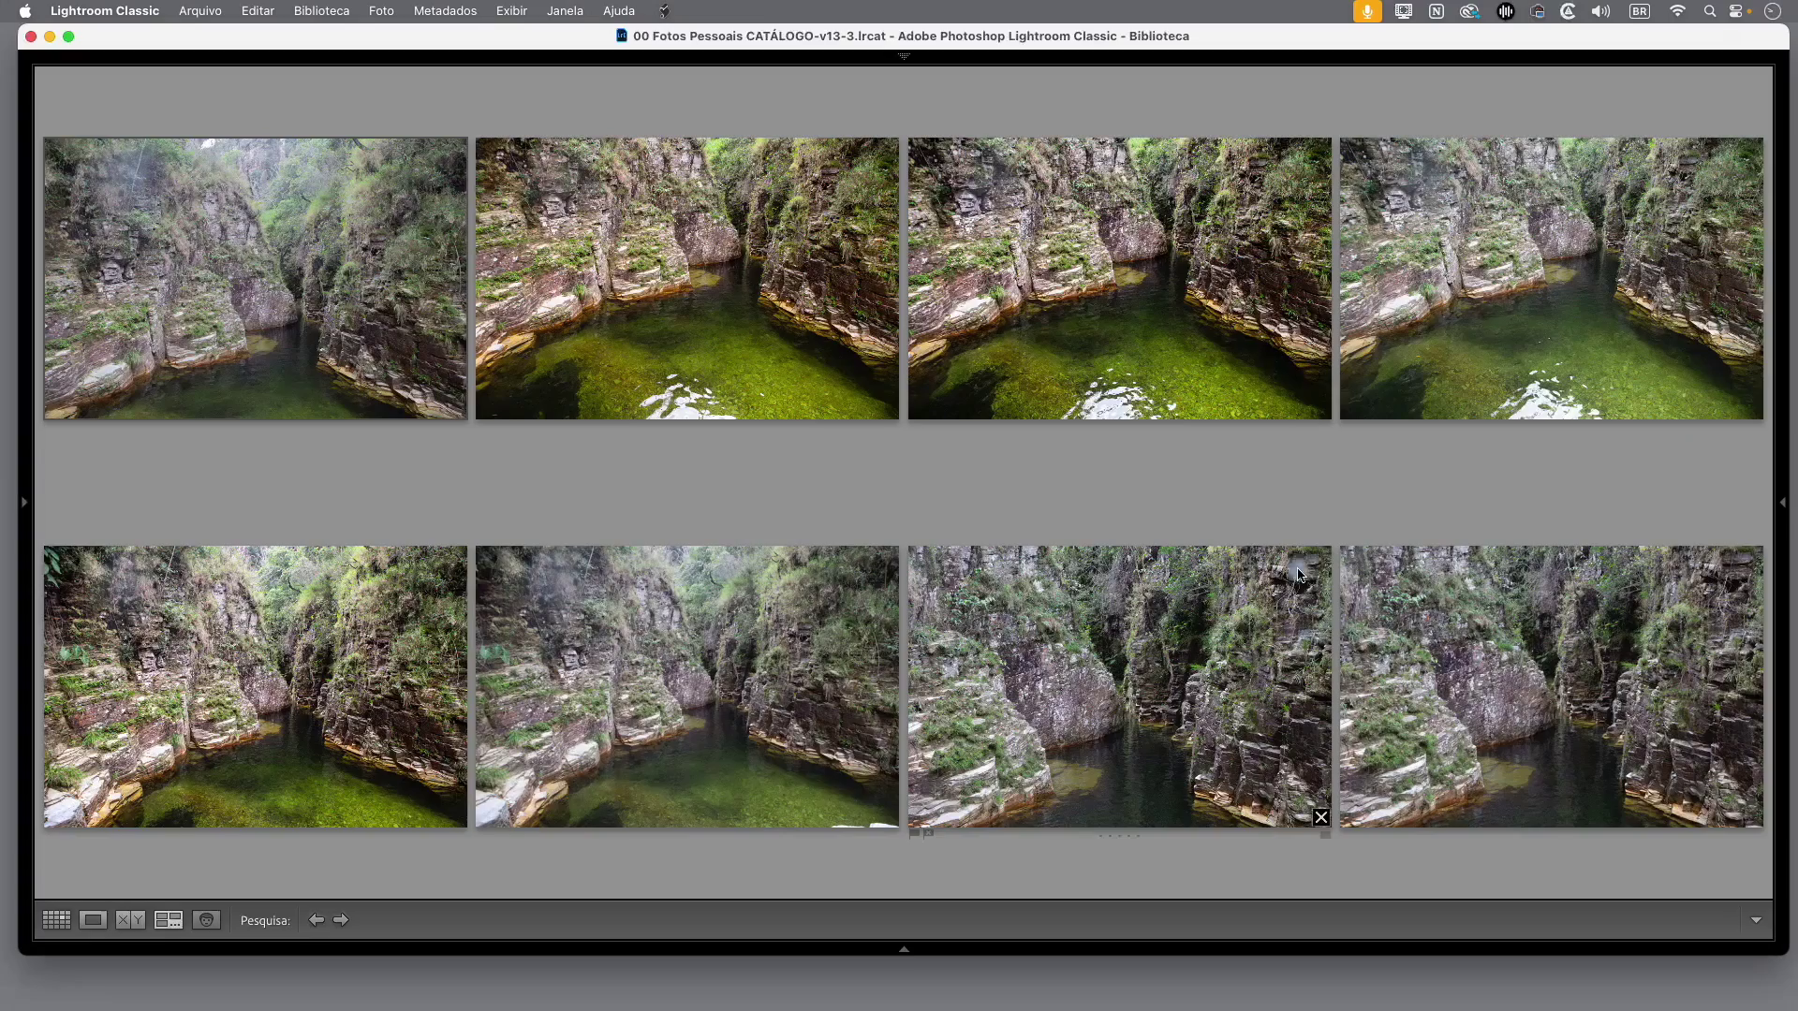
click(1321, 817)
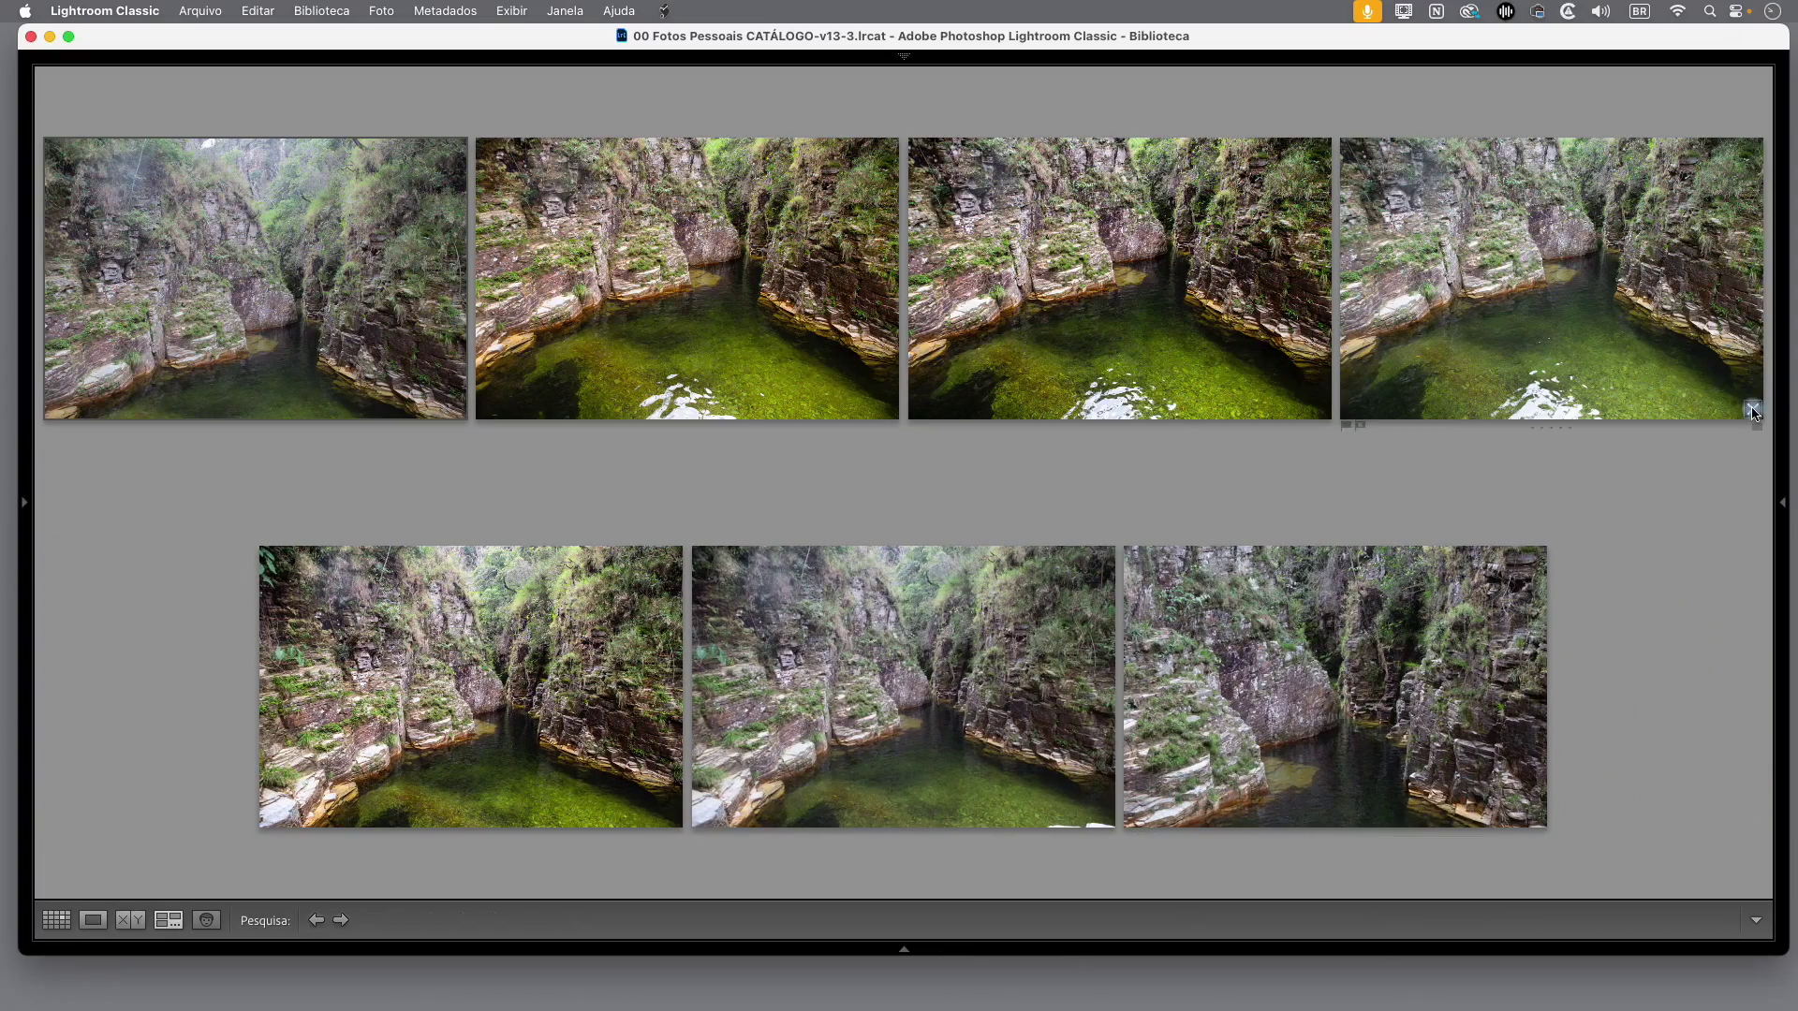
click(1751, 406)
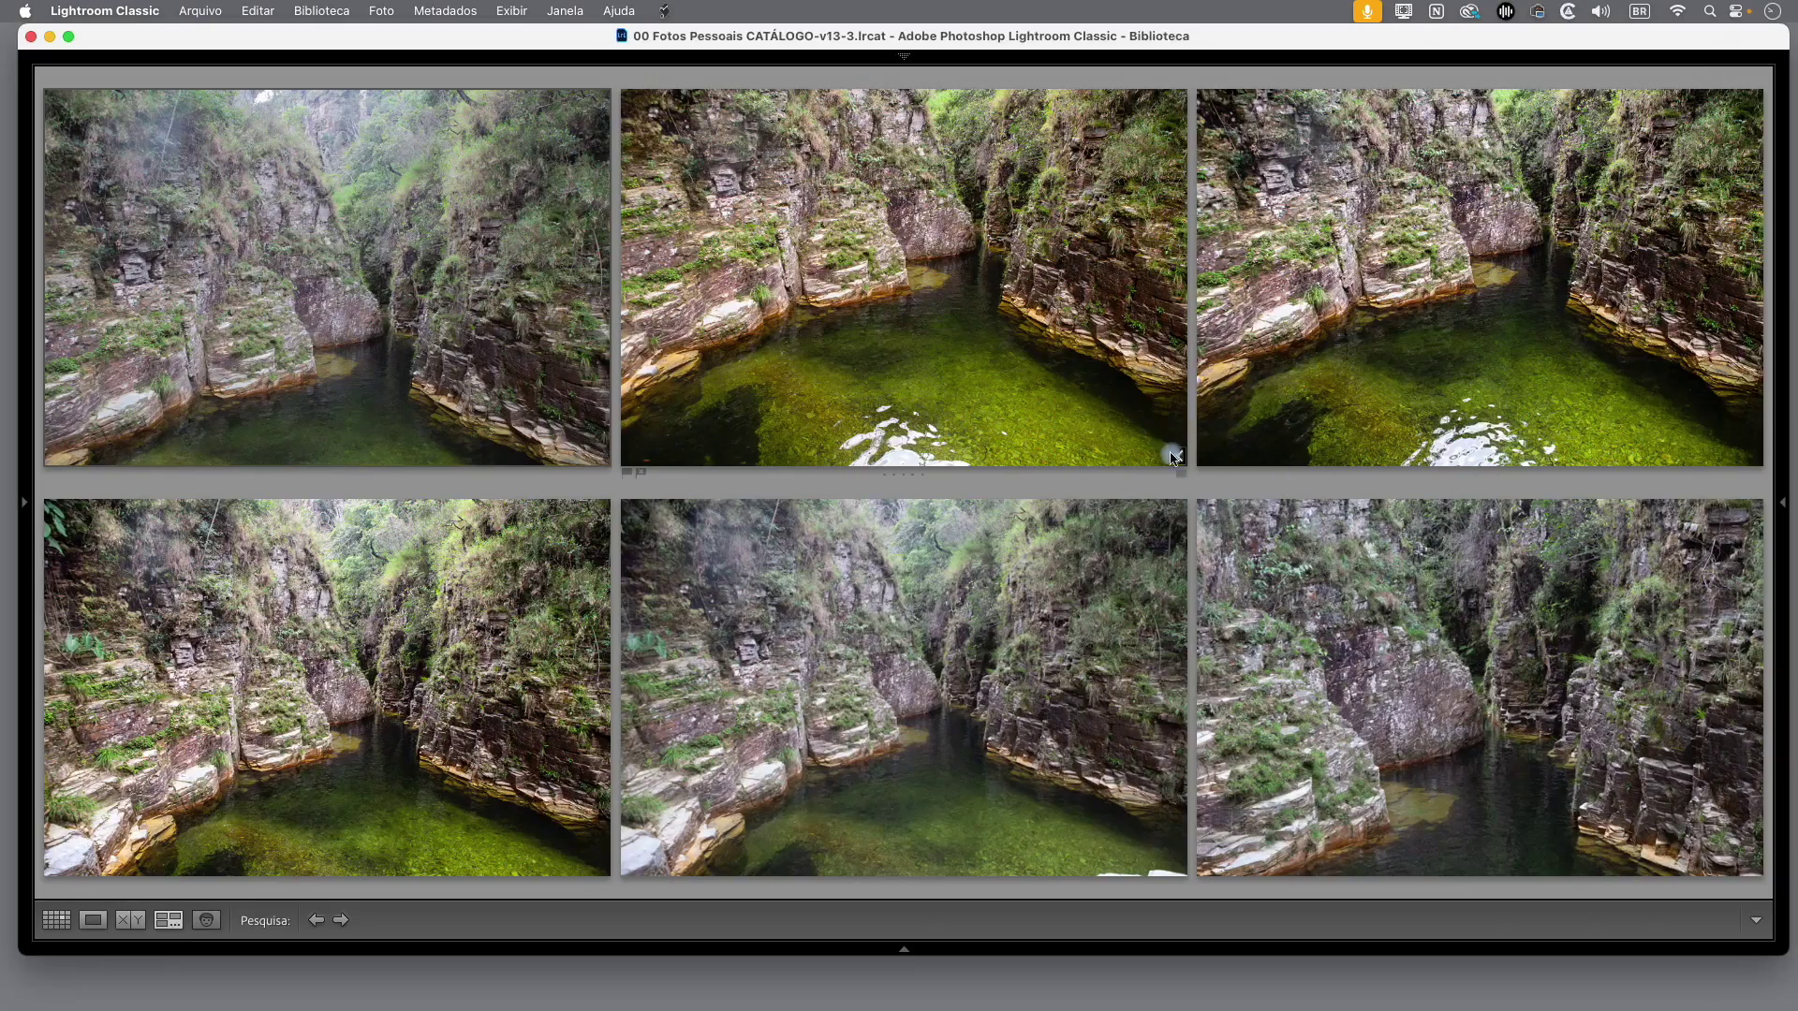
click(1176, 456)
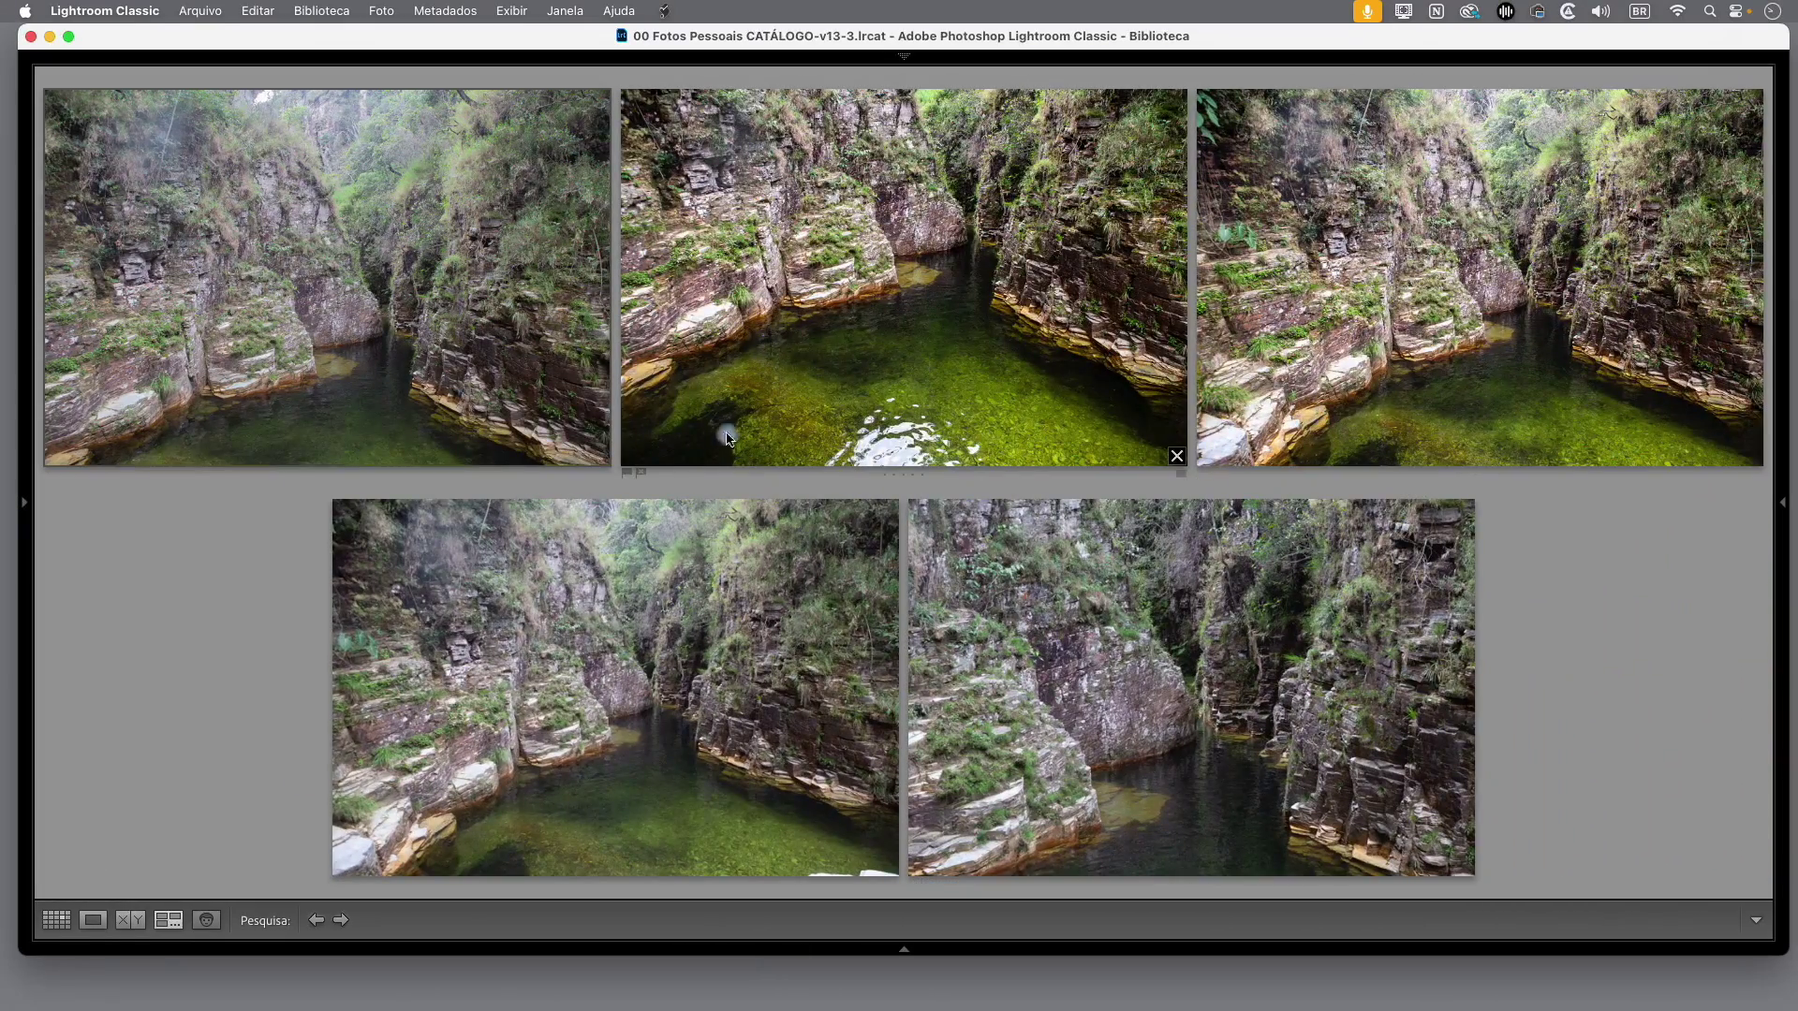
click(599, 456)
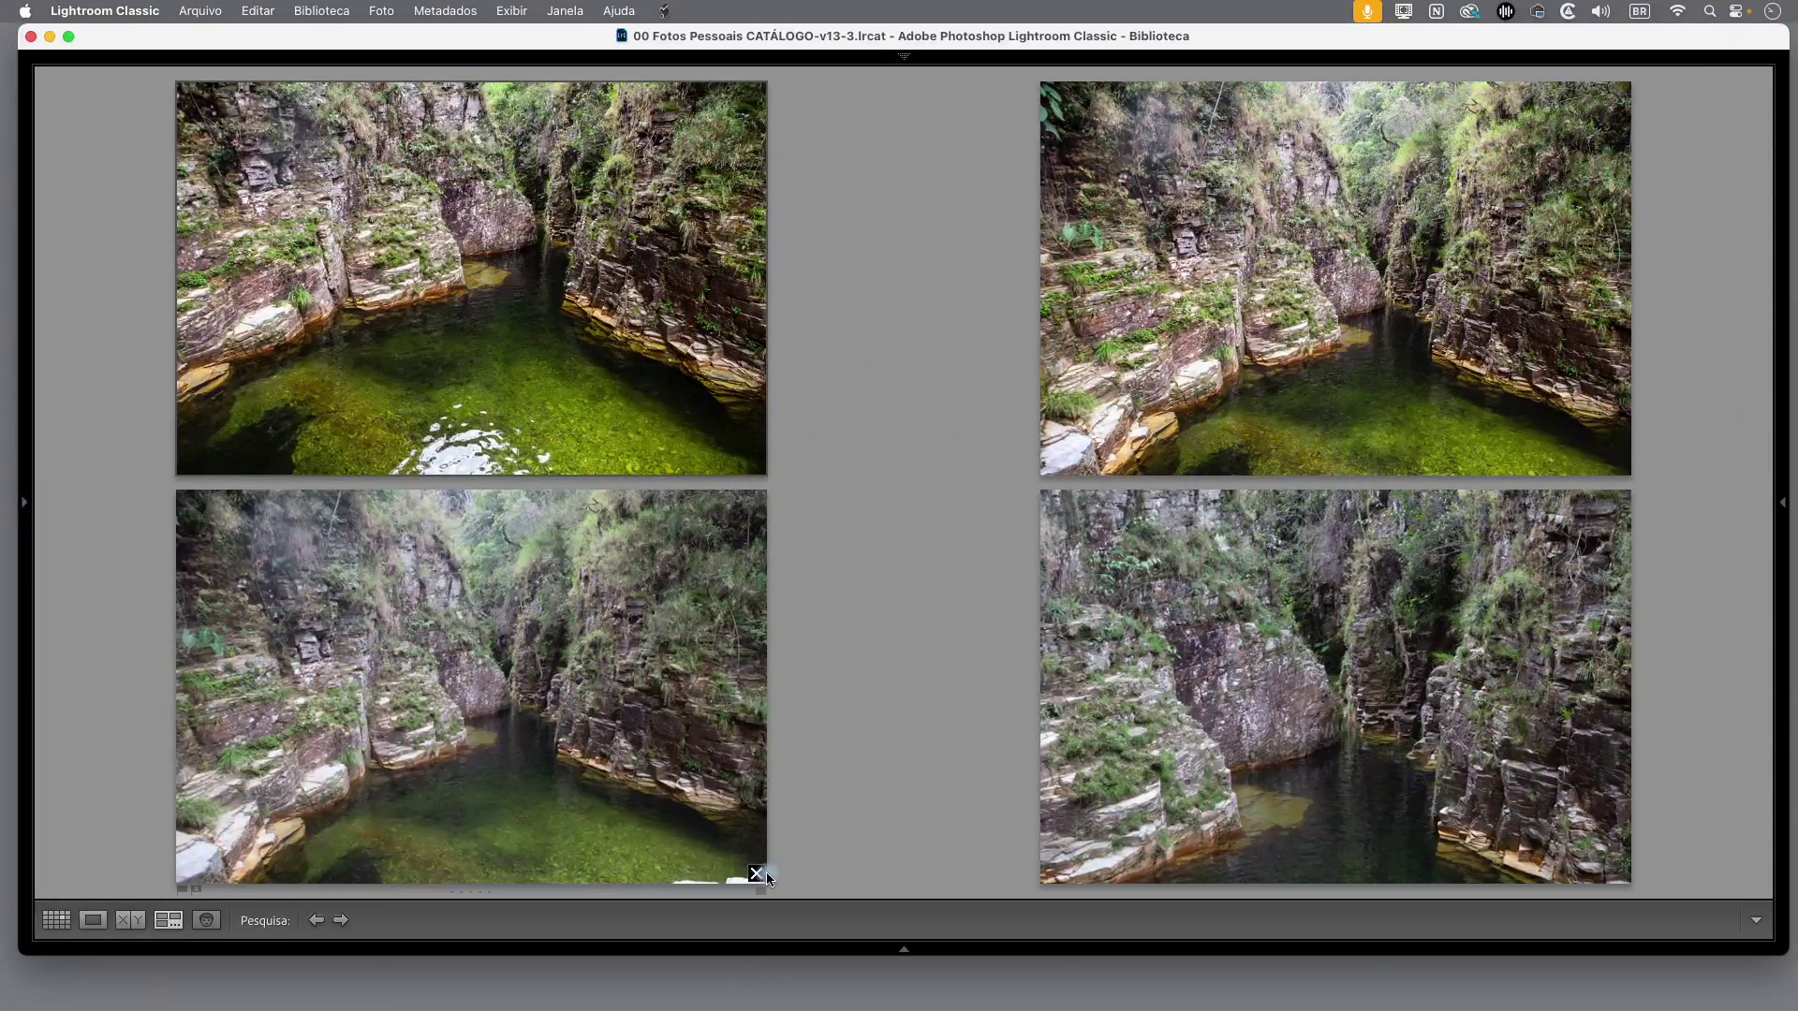
click(759, 874)
click(1189, 872)
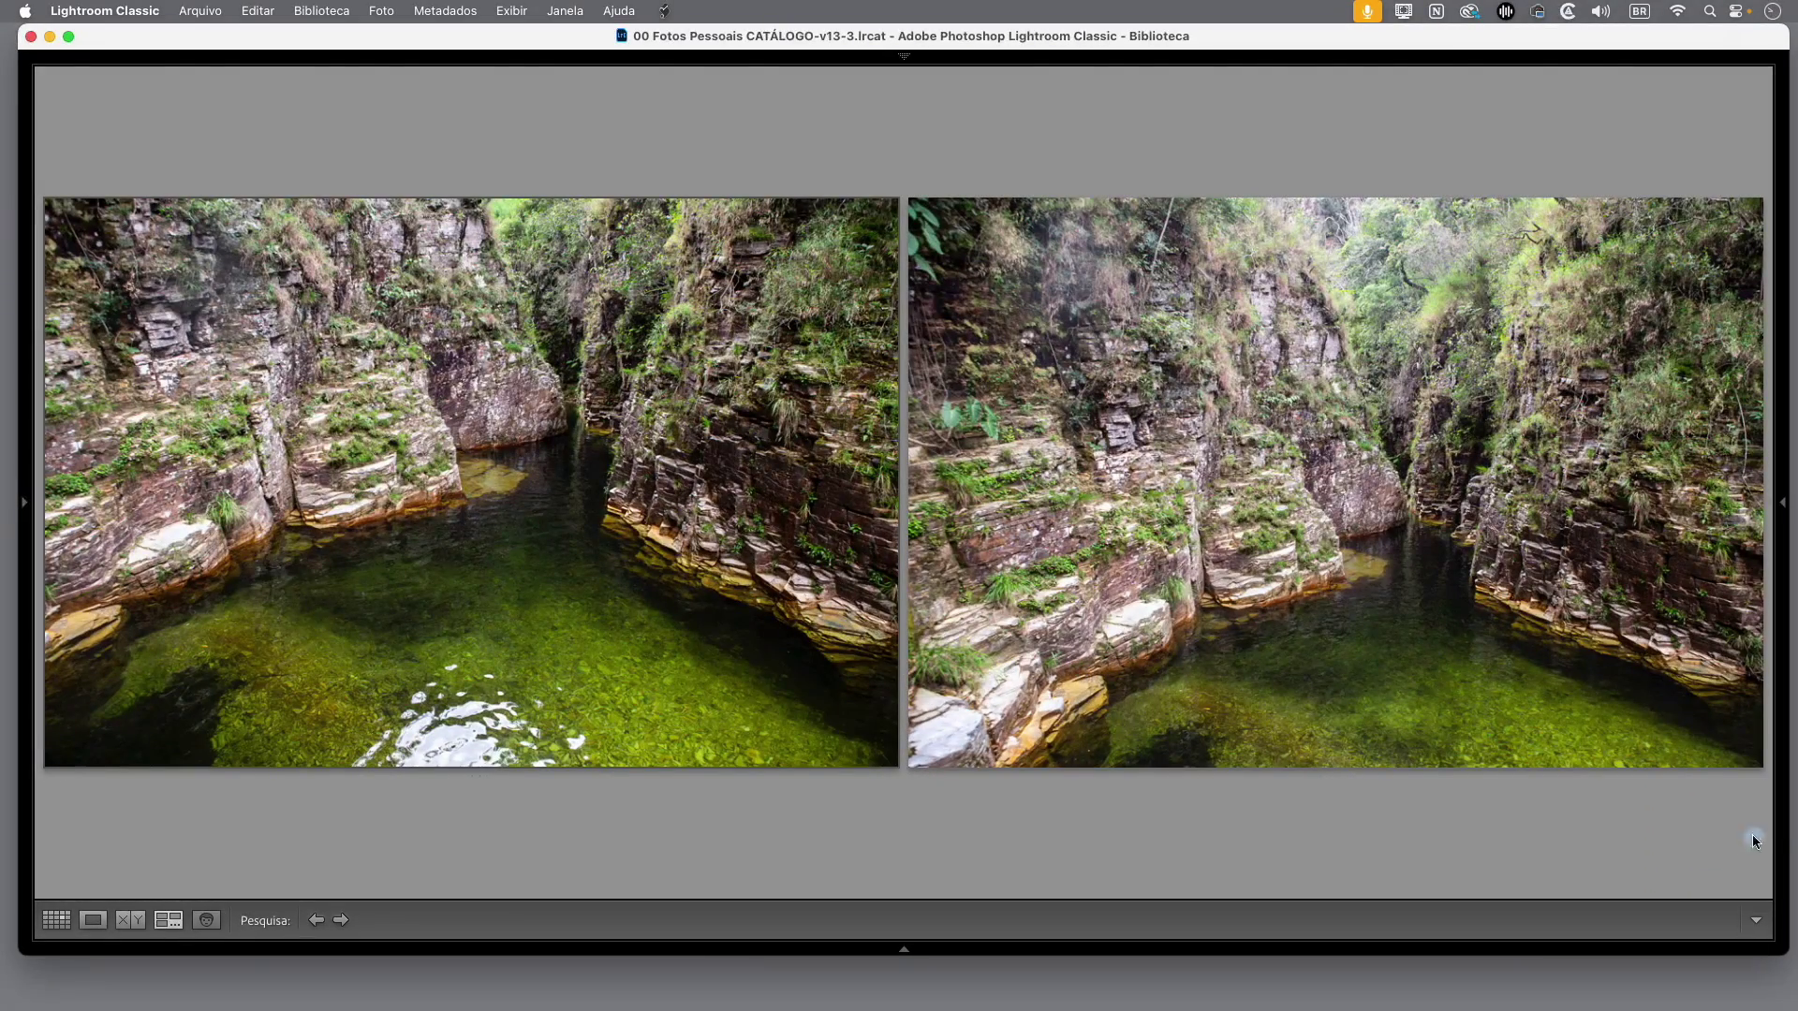
click(1751, 756)
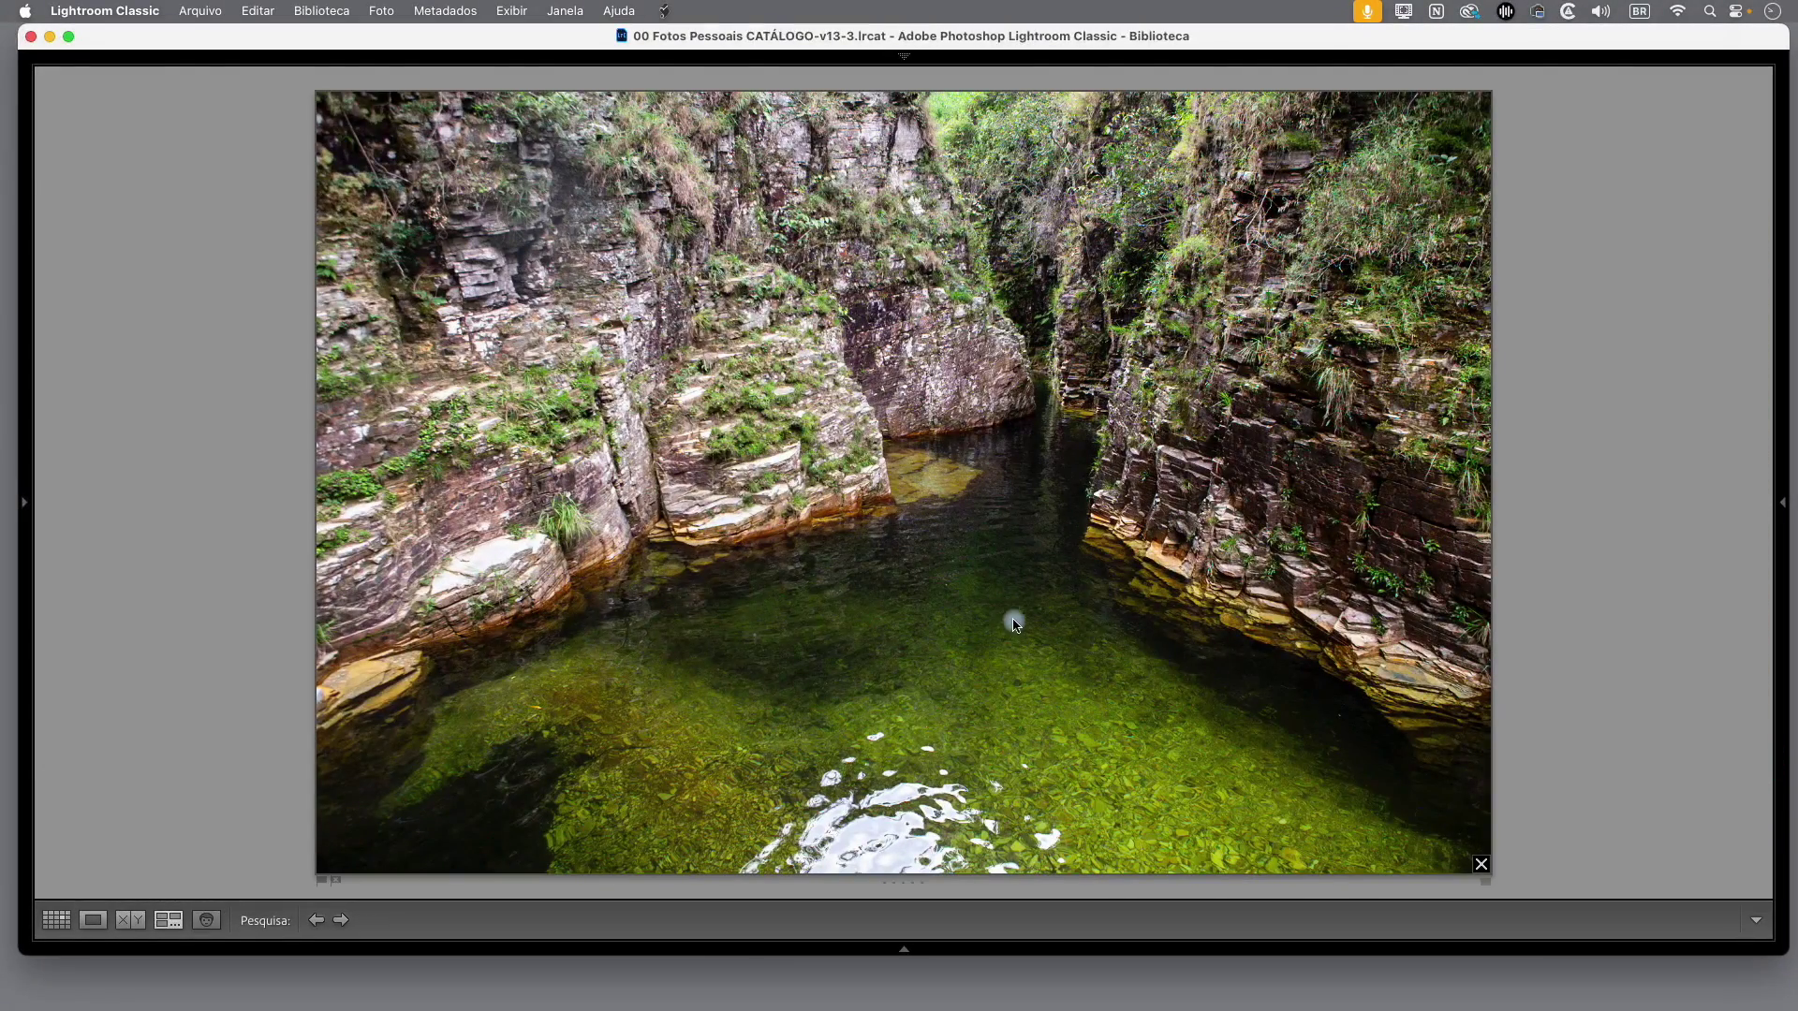
- Flag the remaining surveyed photo as a pick and rate it four stars
click(321, 886)
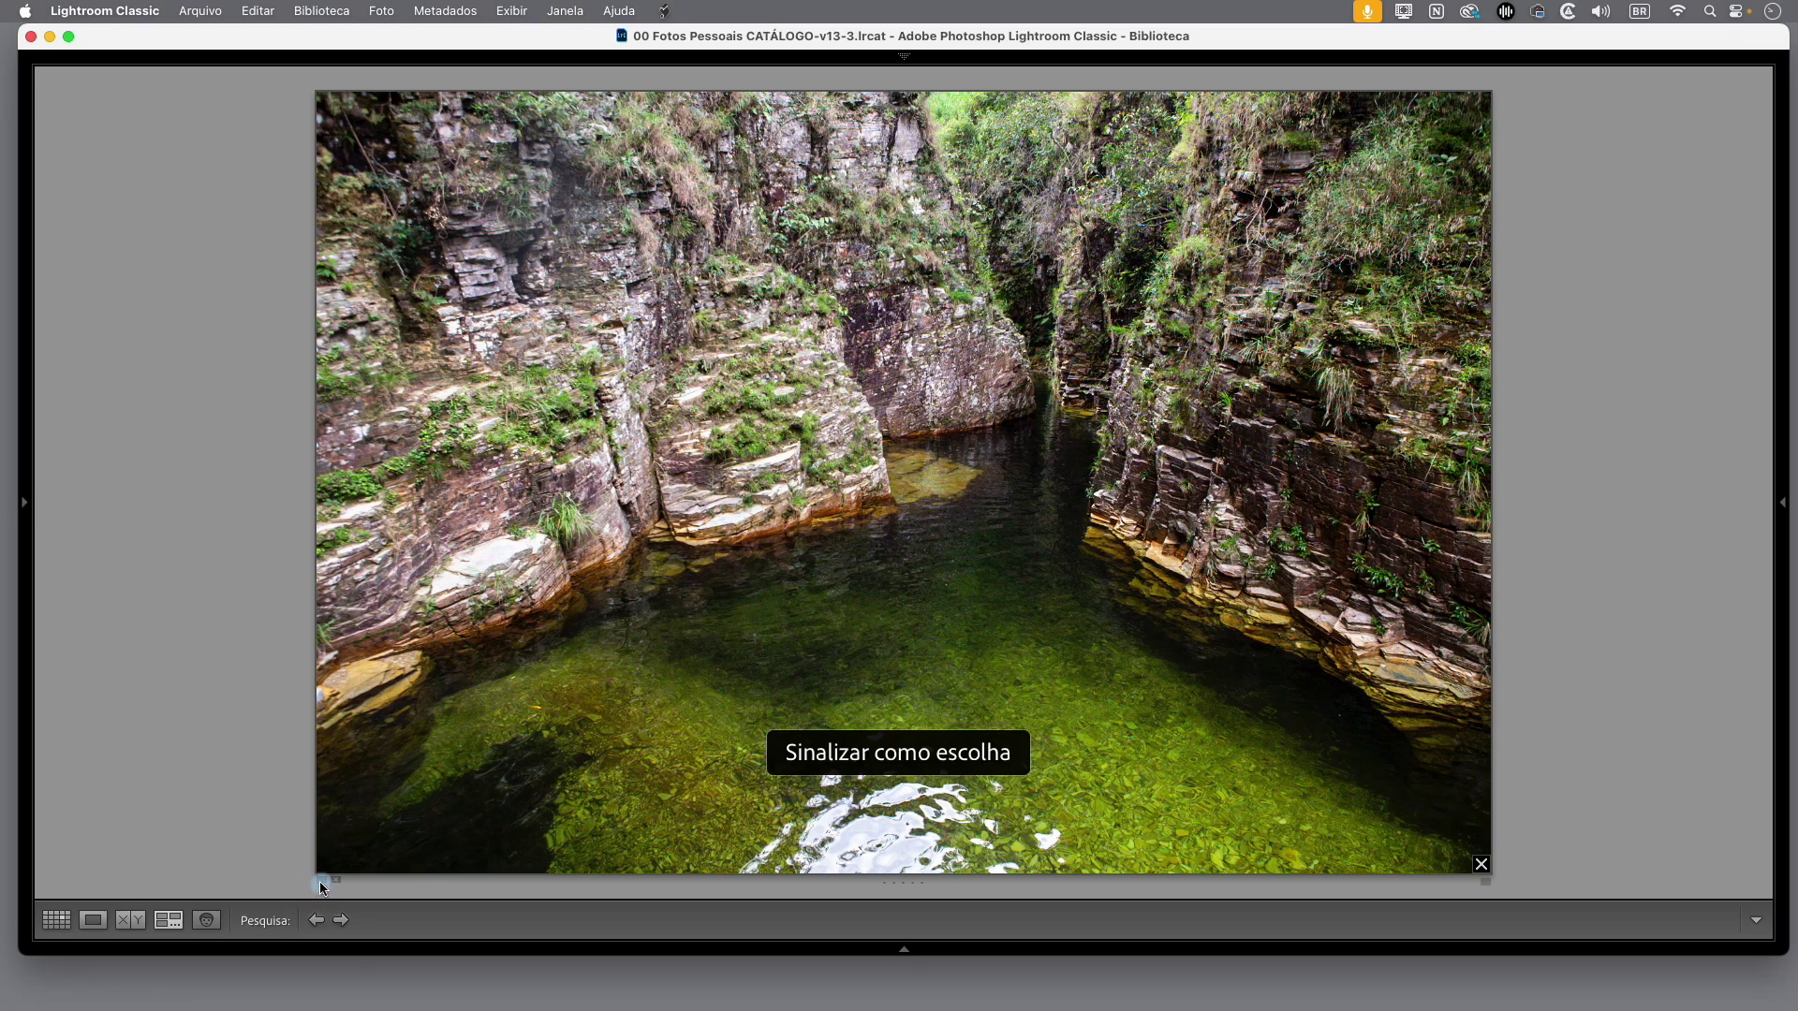
click(923, 885)
click(917, 884)
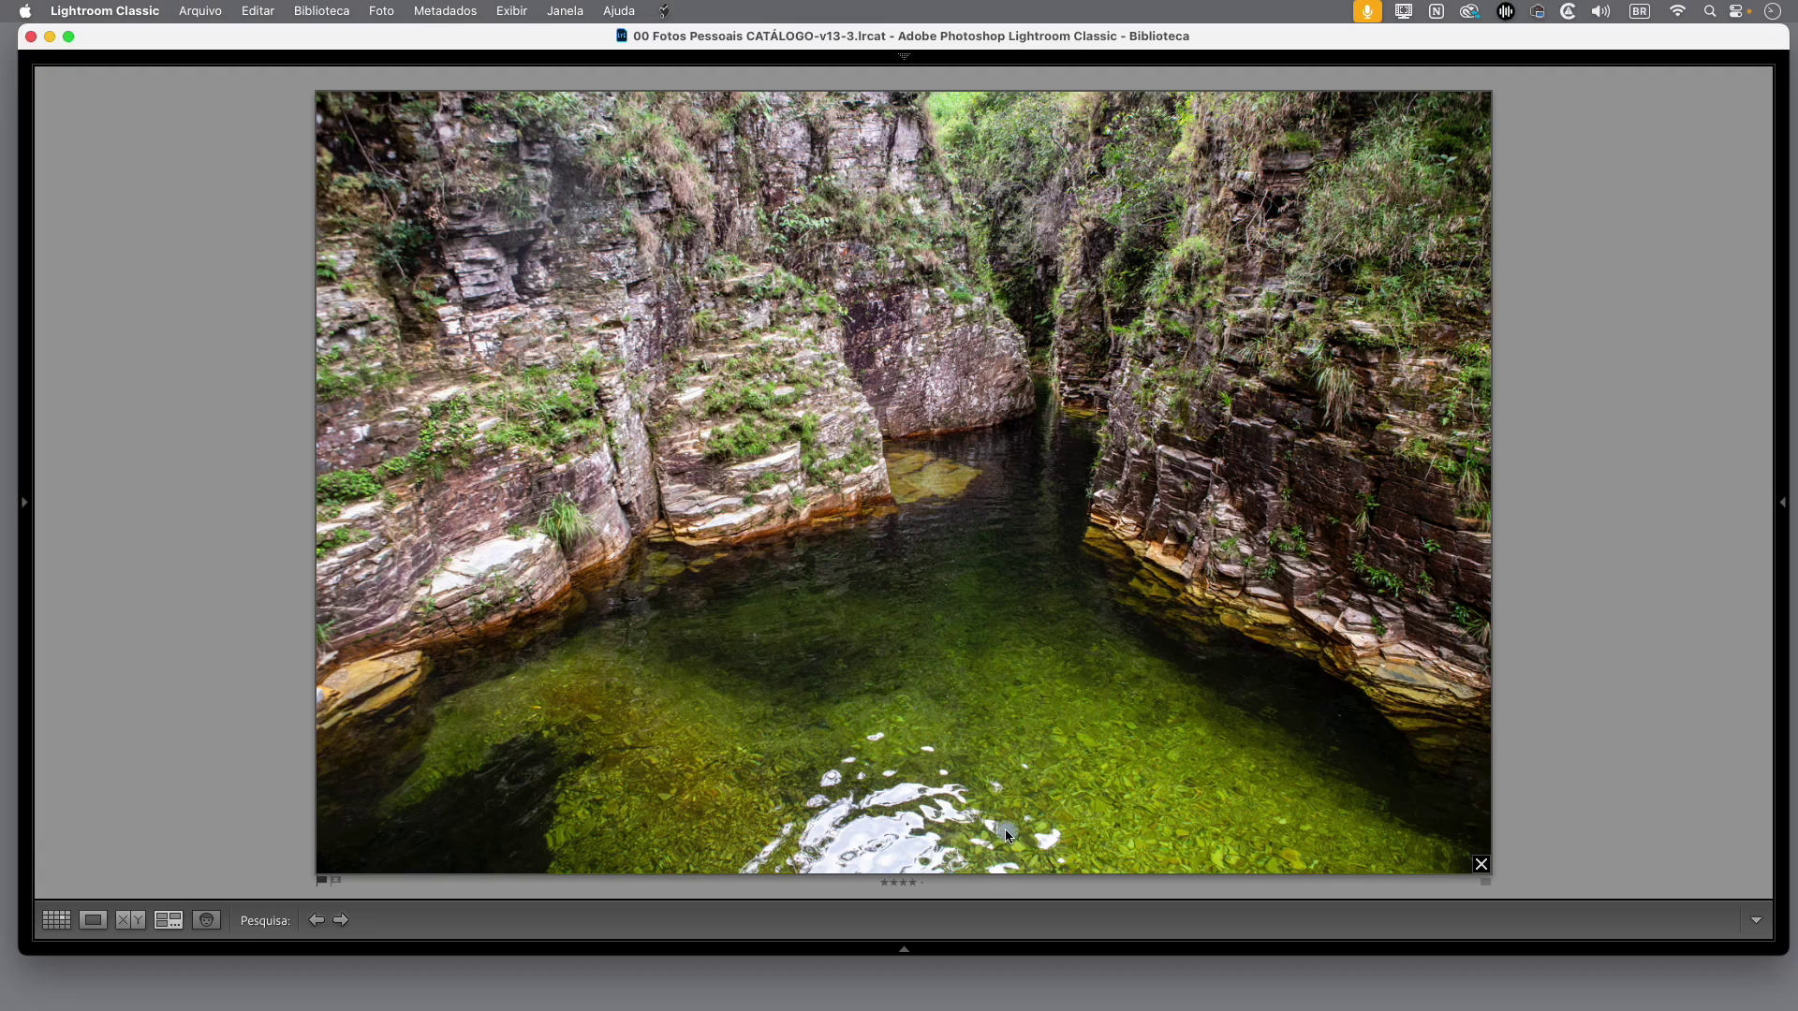
- Bring back the filmstrip and add photos 5, 9 and 10 to the survey alongside photo 6
click(904, 953)
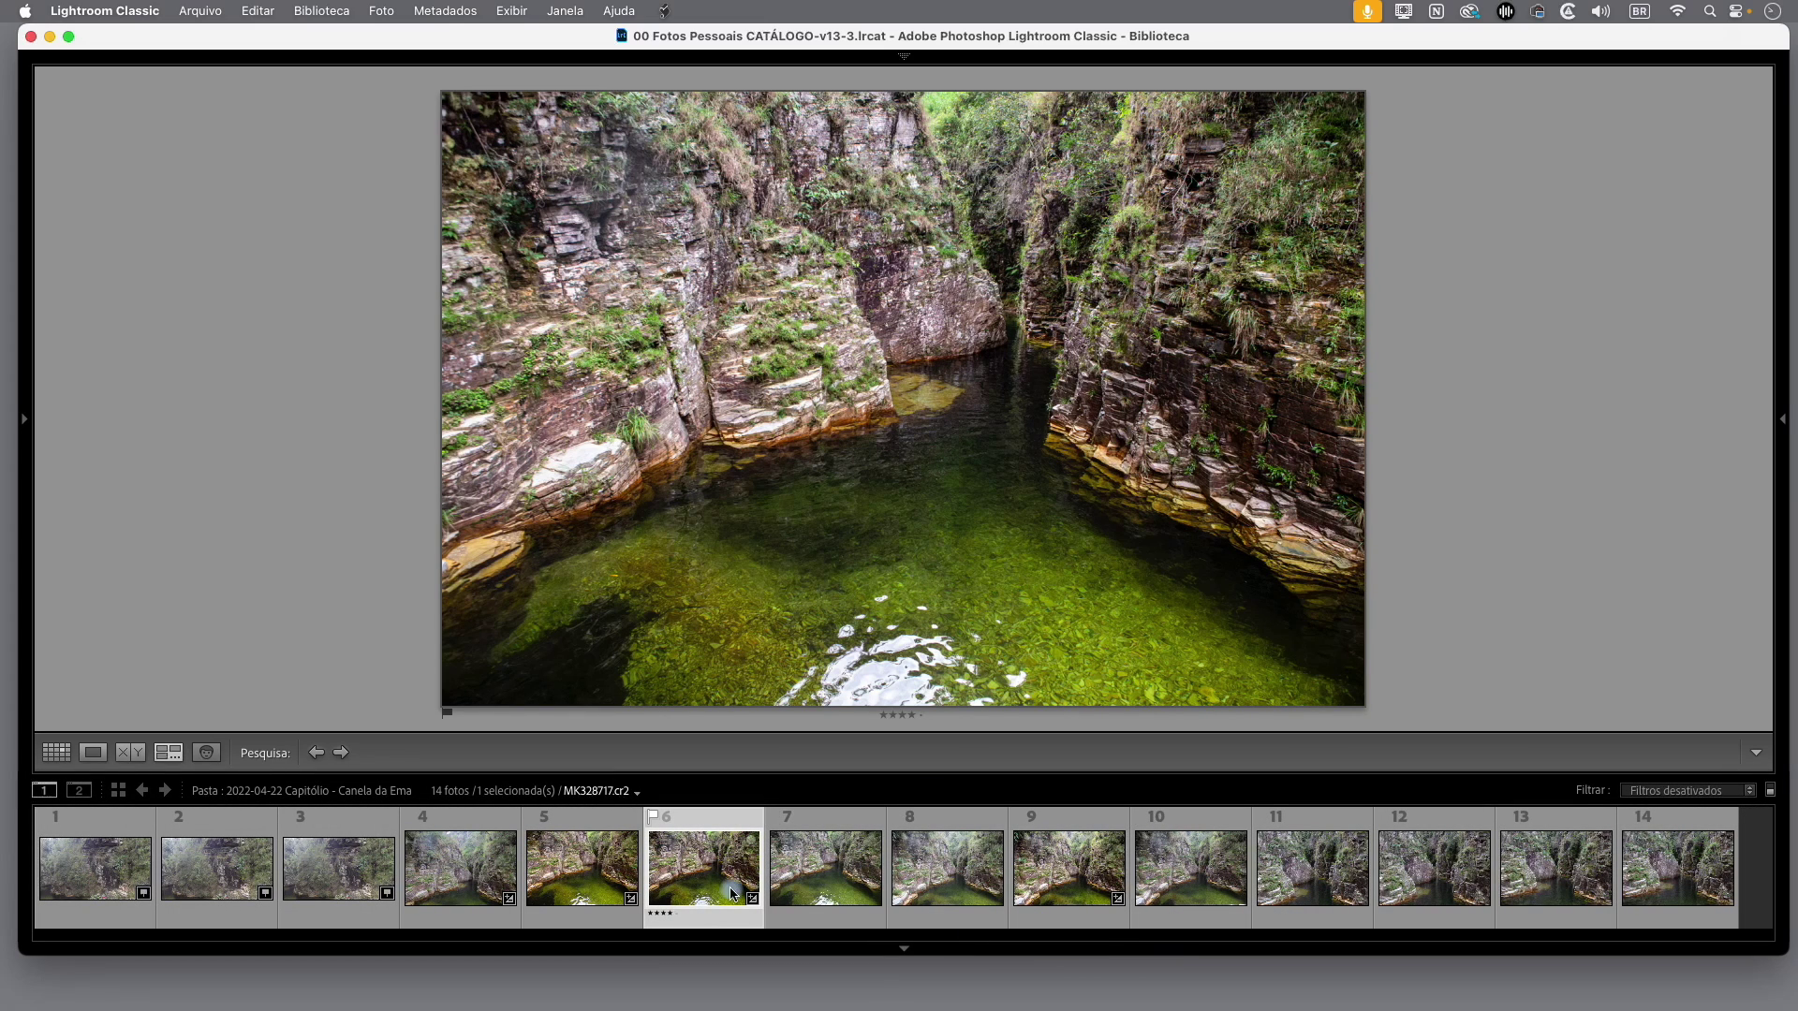
super+click(586, 883)
super+click(1110, 875)
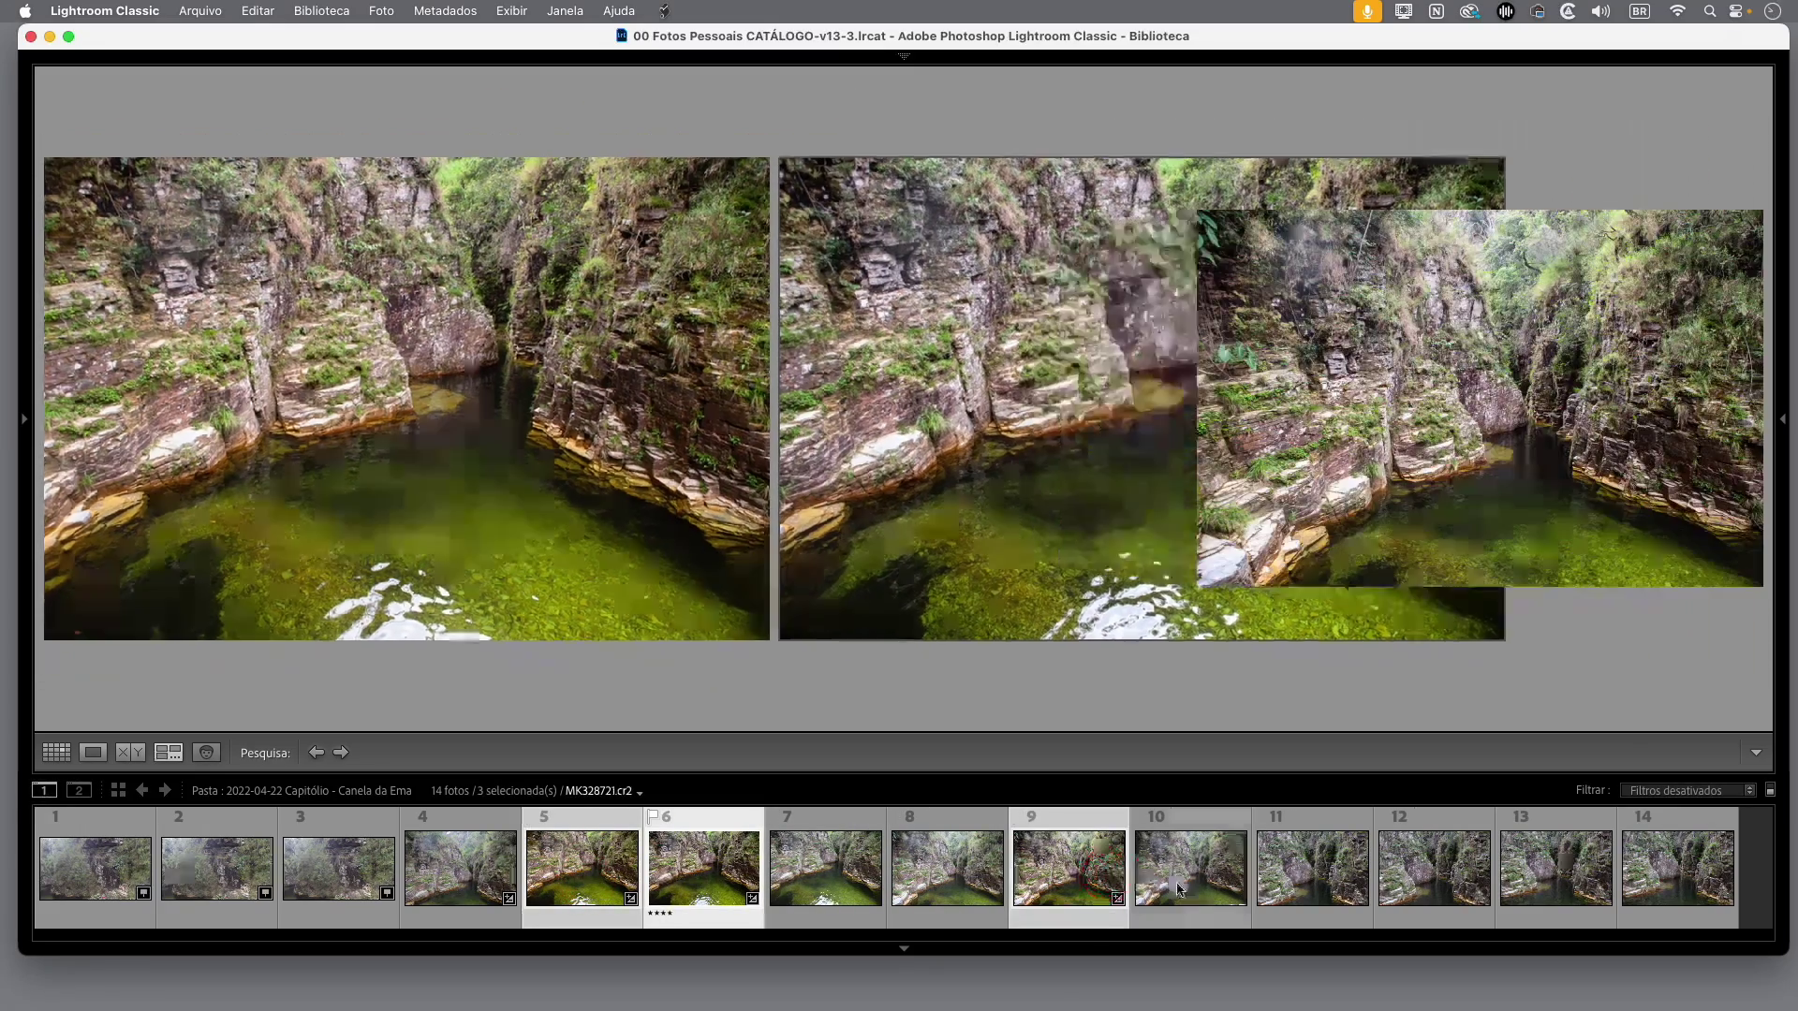
super+click(1211, 887)
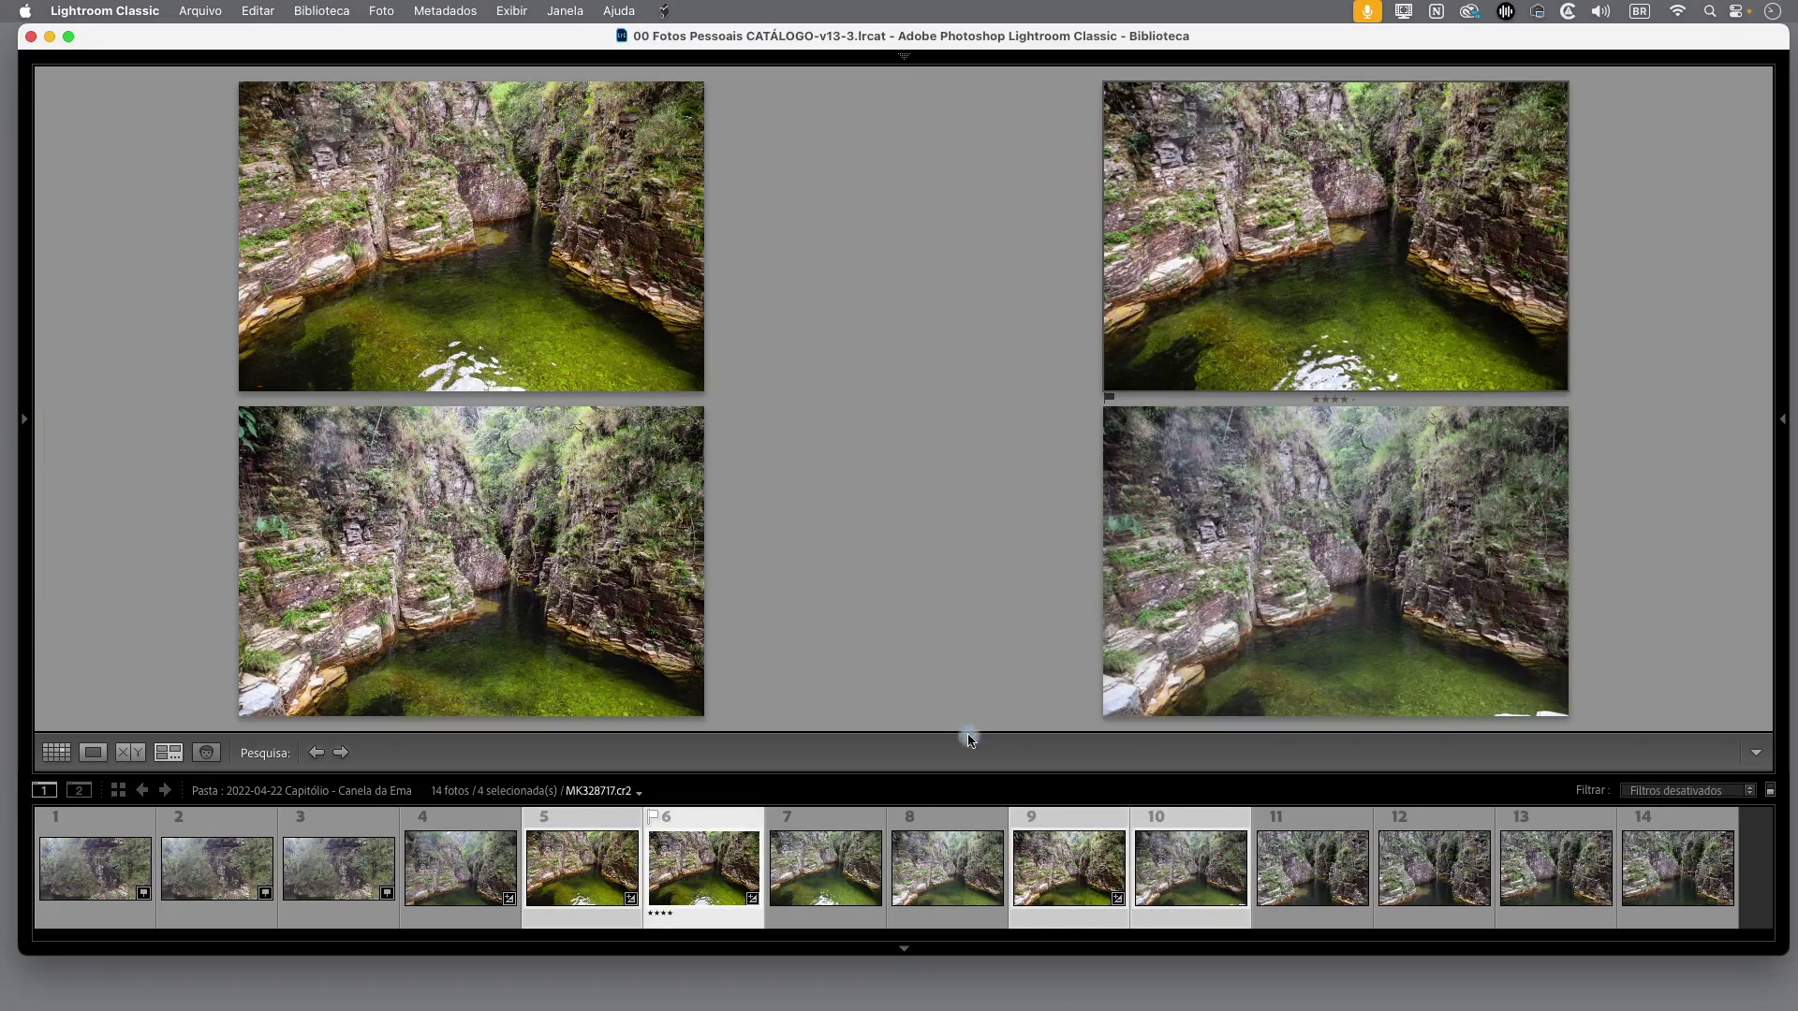
mouse_move(1557, 709)
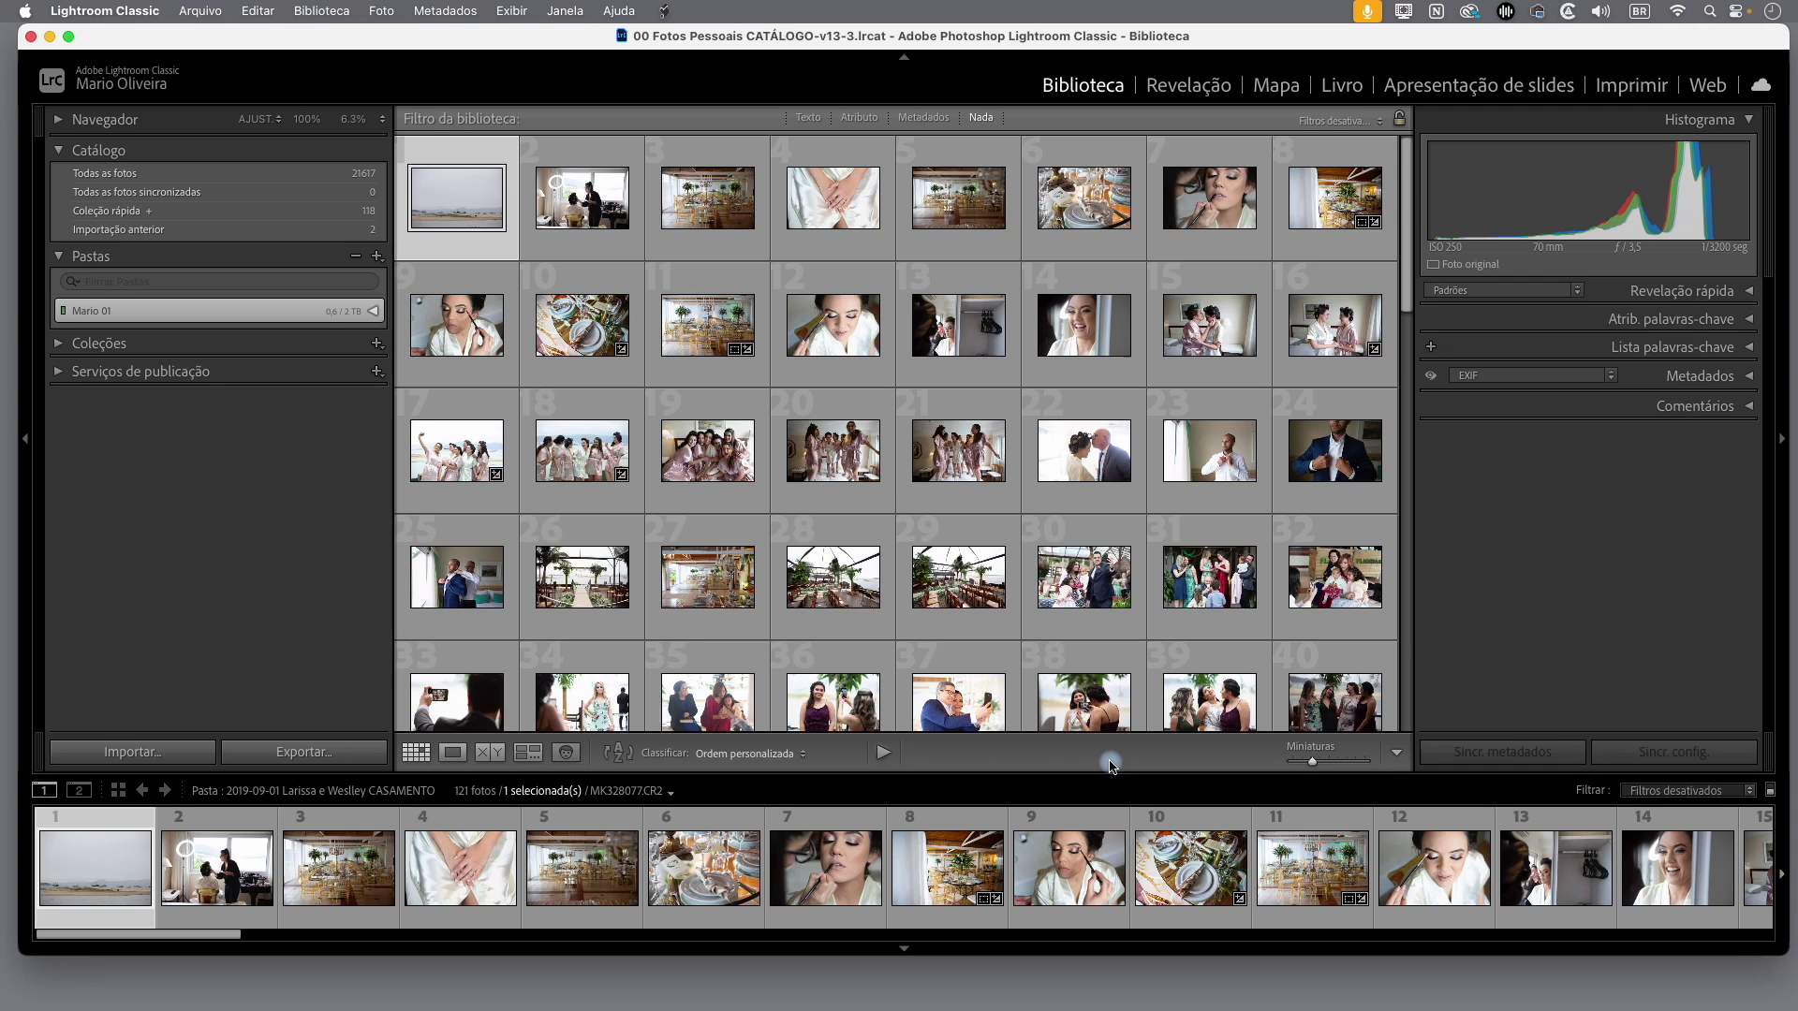
- Display the list of optional tools for the Library toolbar and examine which are enabled, including the slideshow option
key(t)
click(1397, 756)
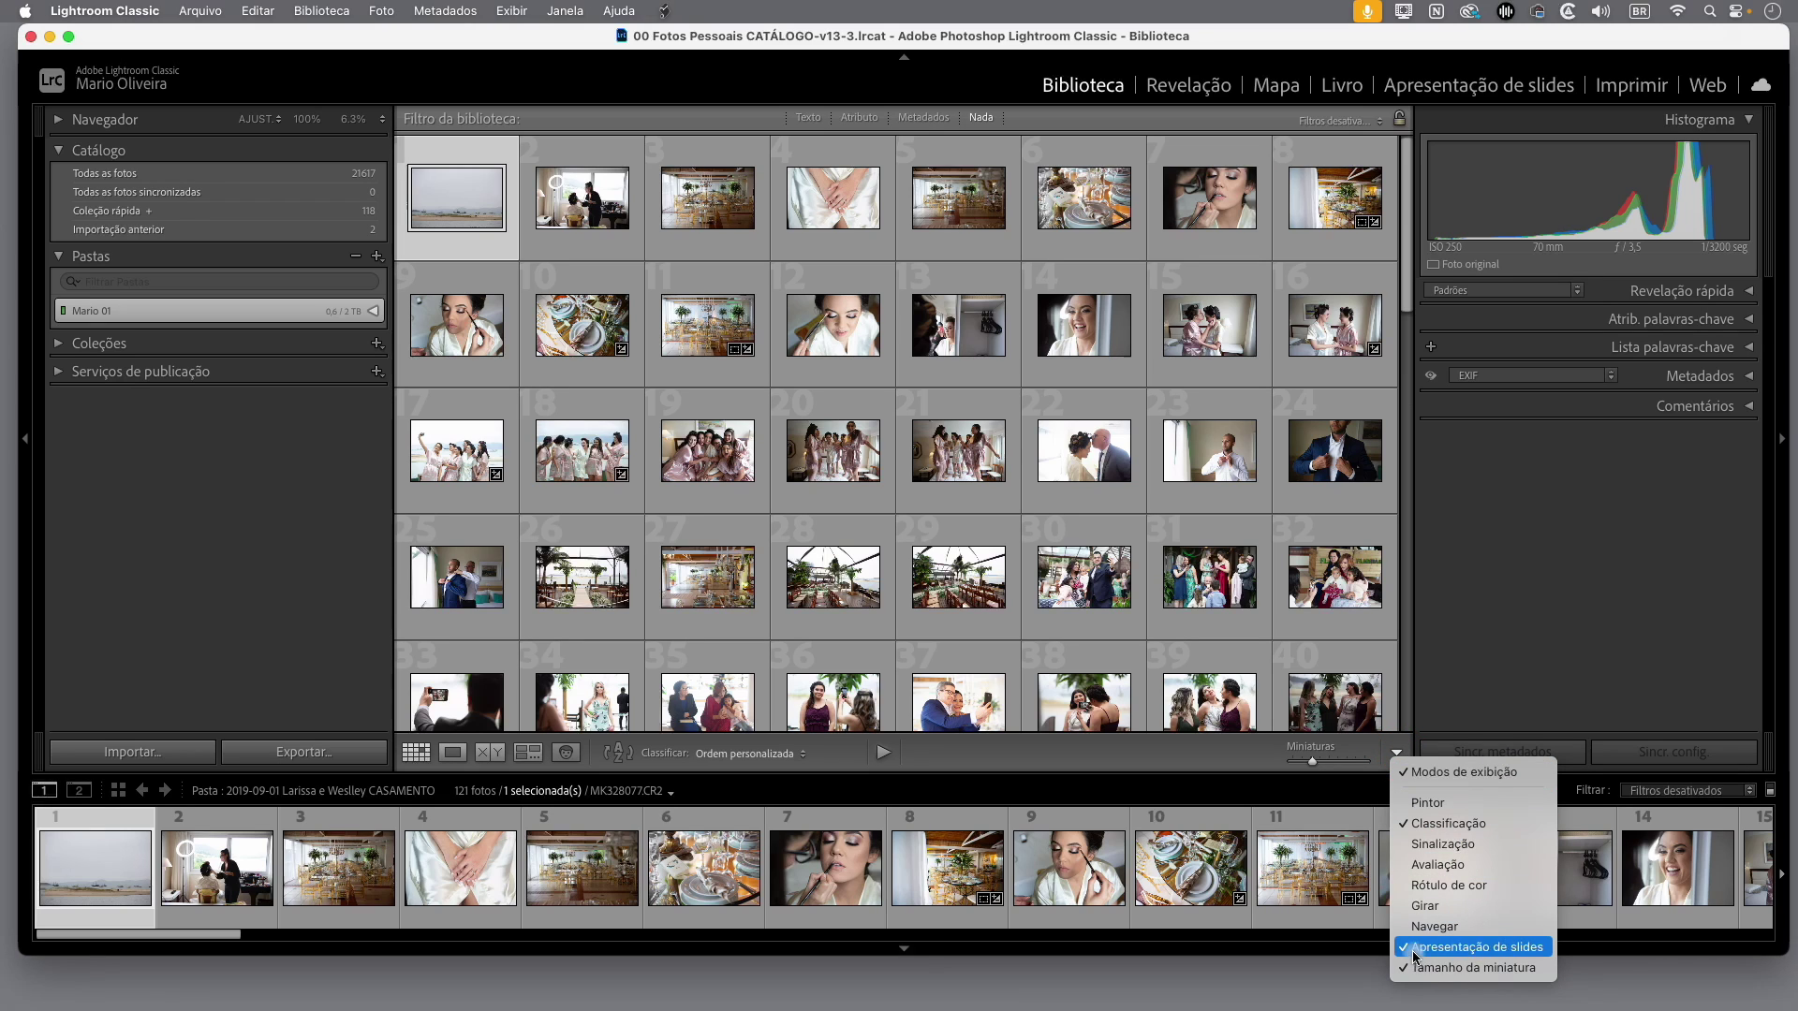
click(1500, 947)
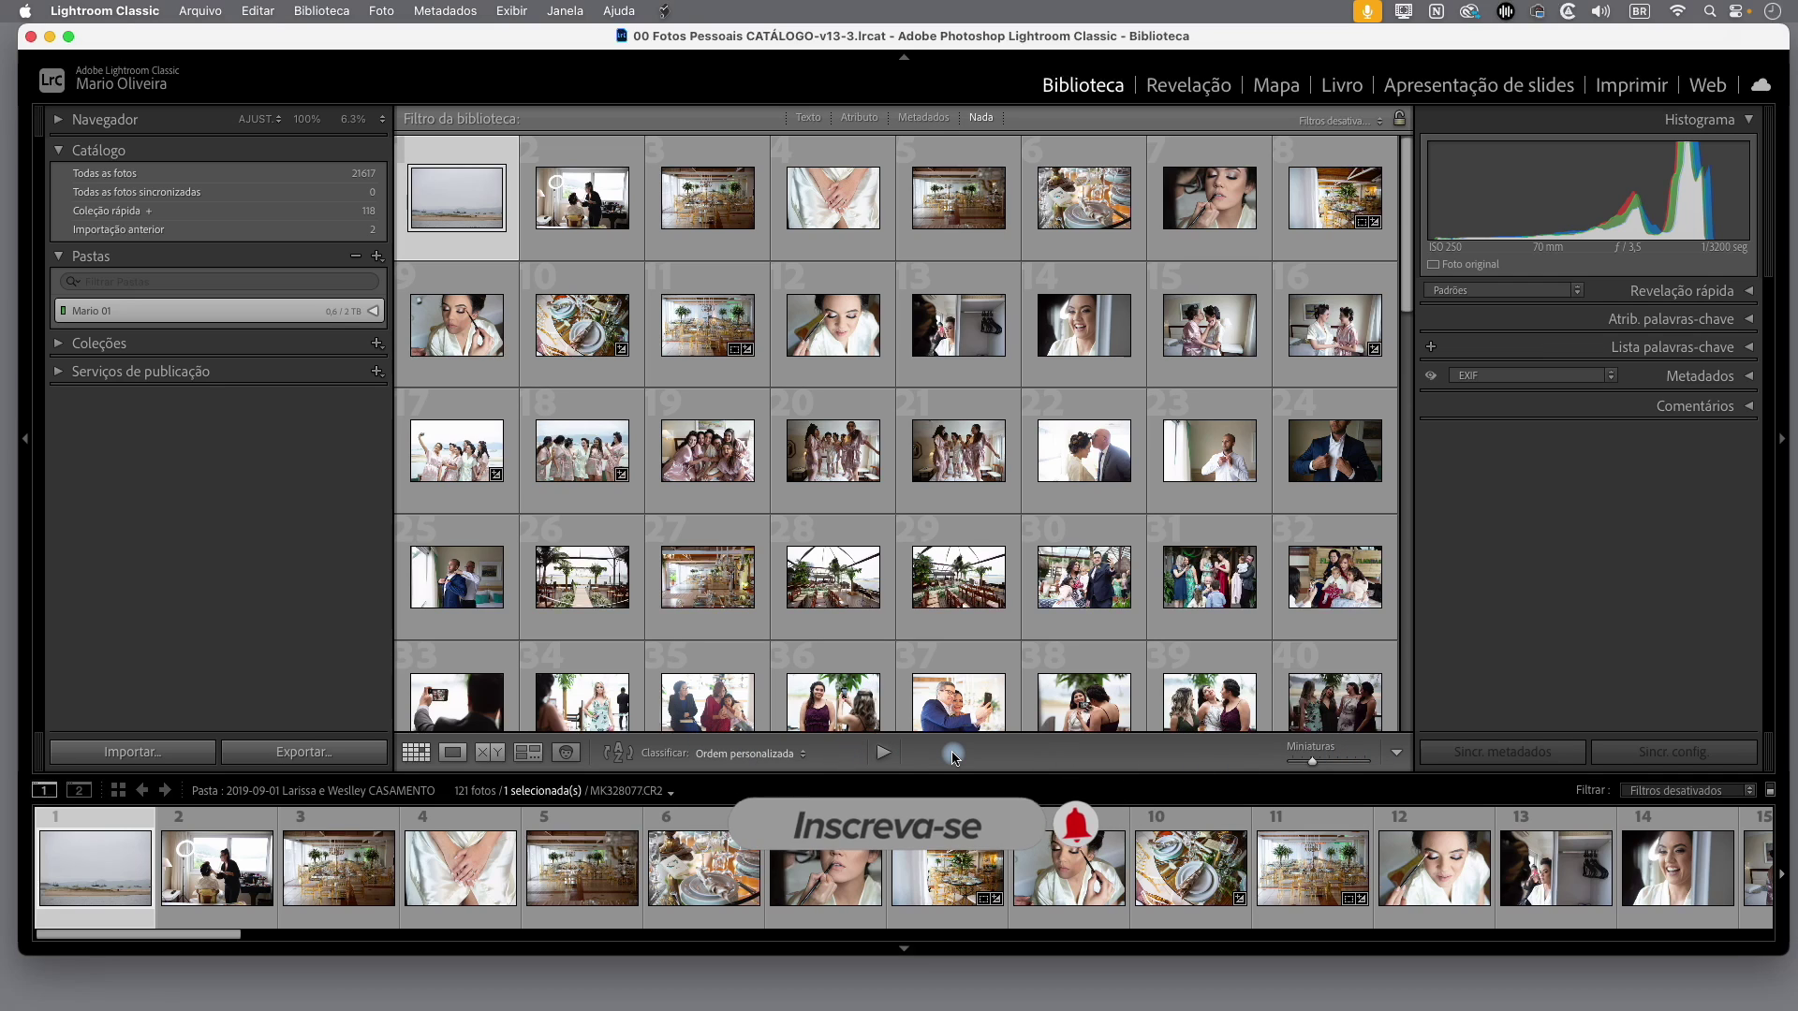
click(1396, 753)
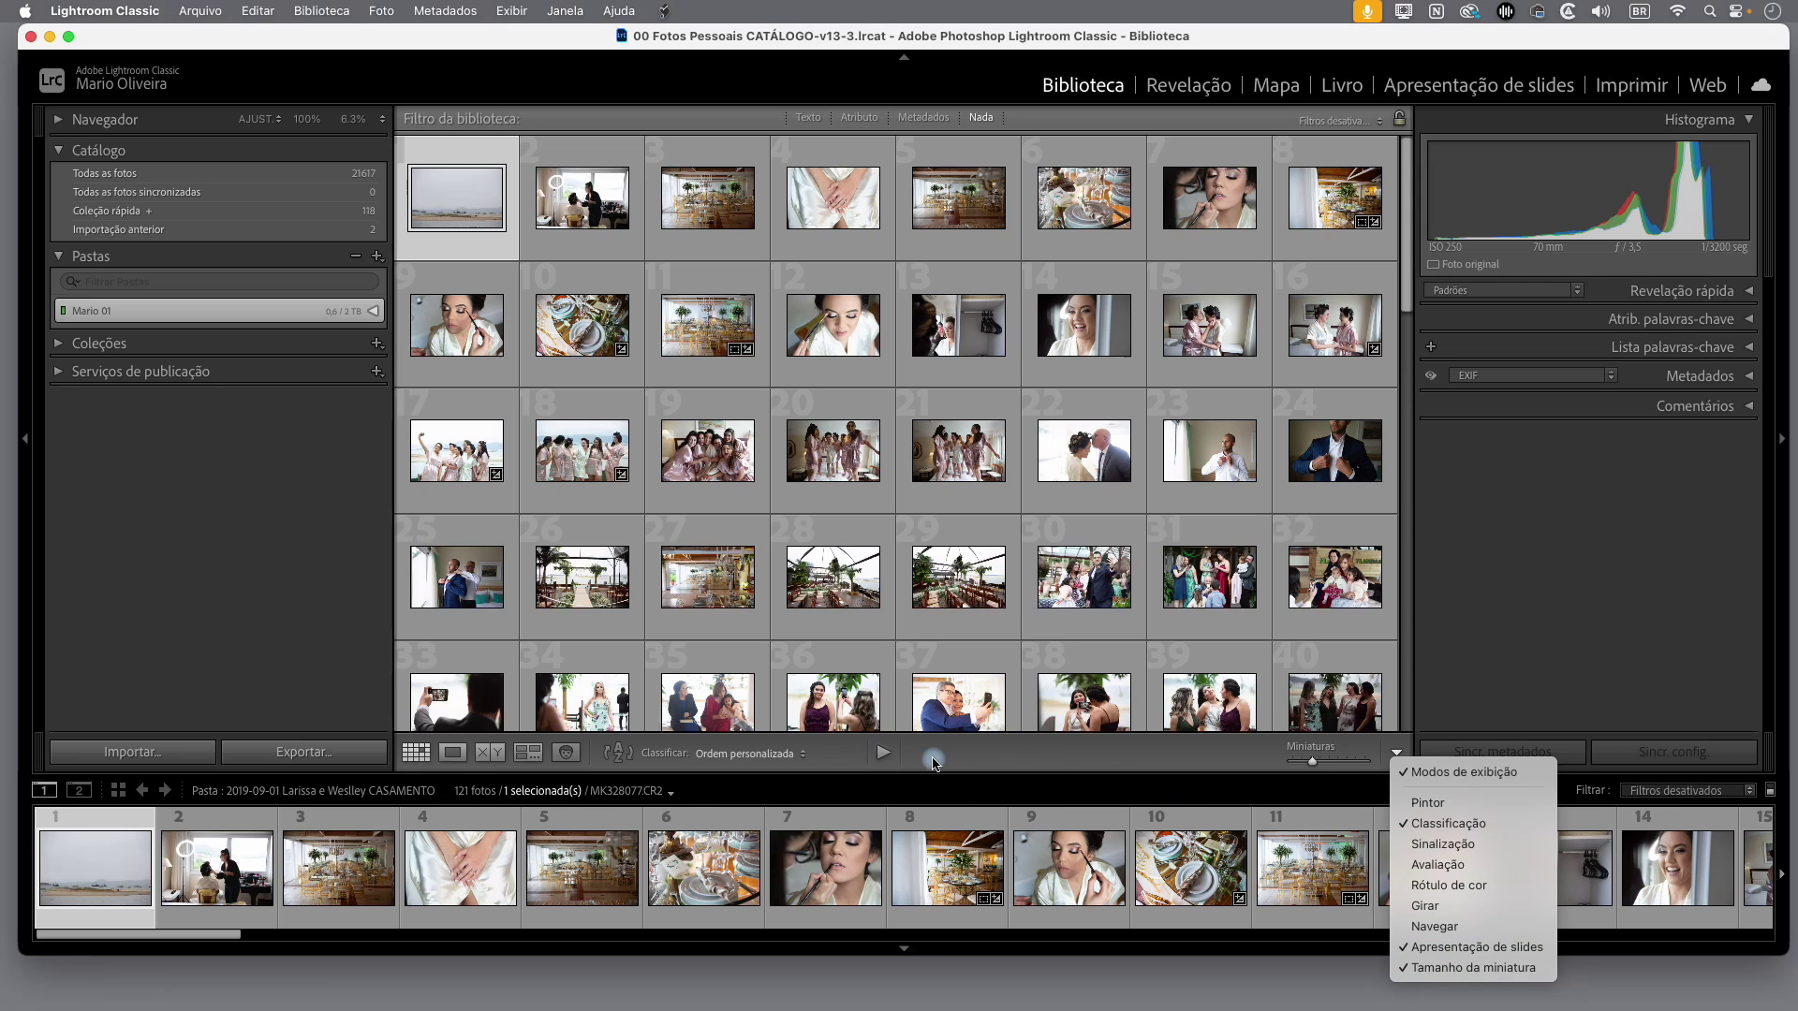
- Select photos 1 to 12 in the filmstrip, play them as a full-screen slideshow, and exit back to the grid
click(1030, 762)
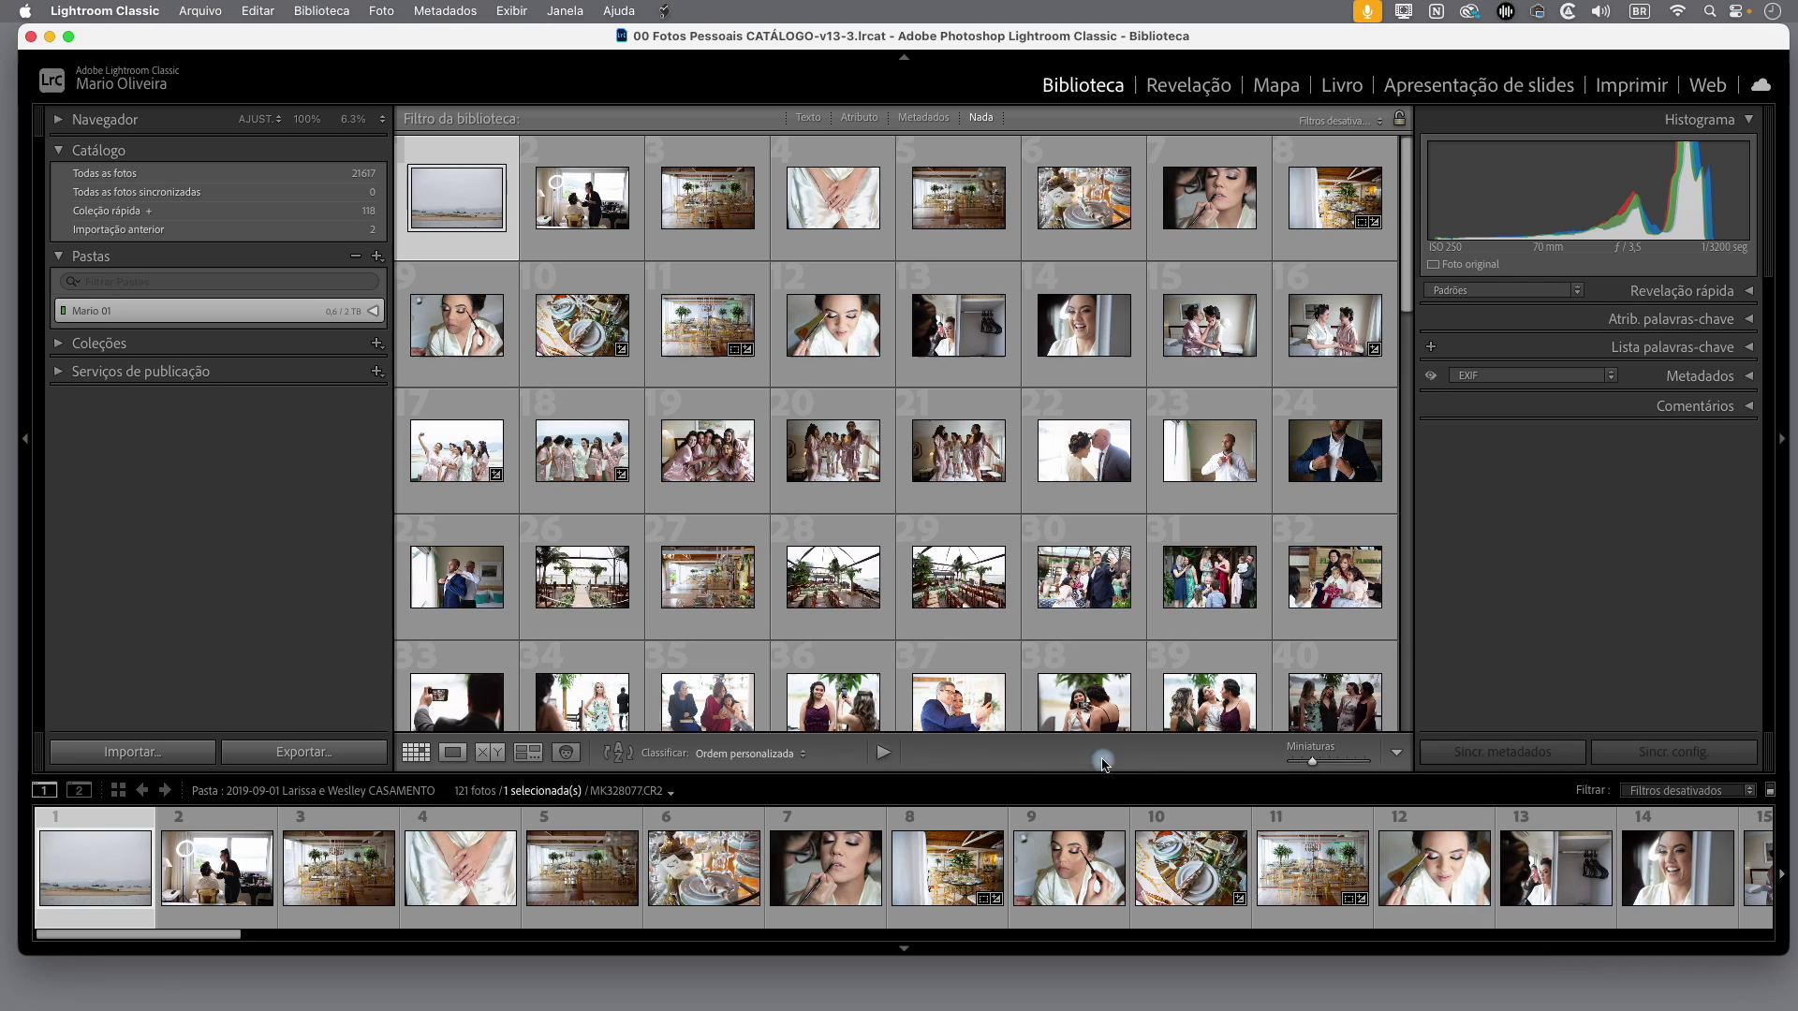
click(63, 887)
shift+click(1452, 881)
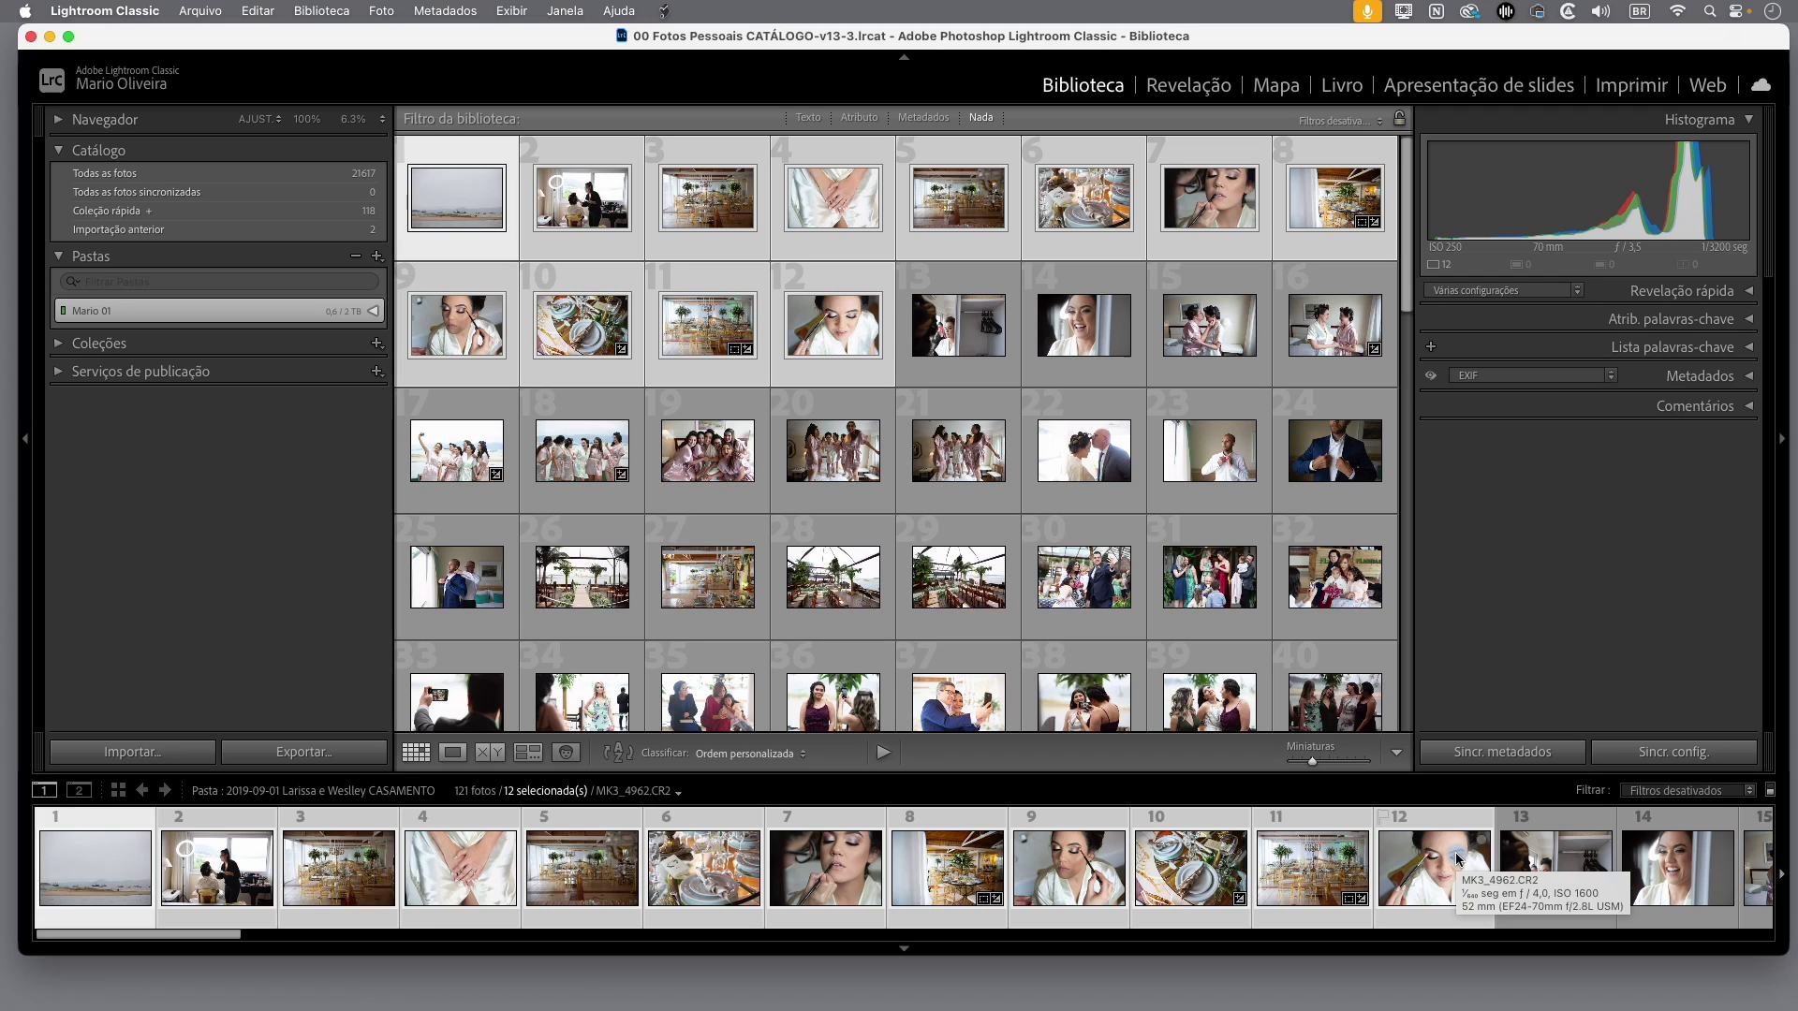
click(885, 754)
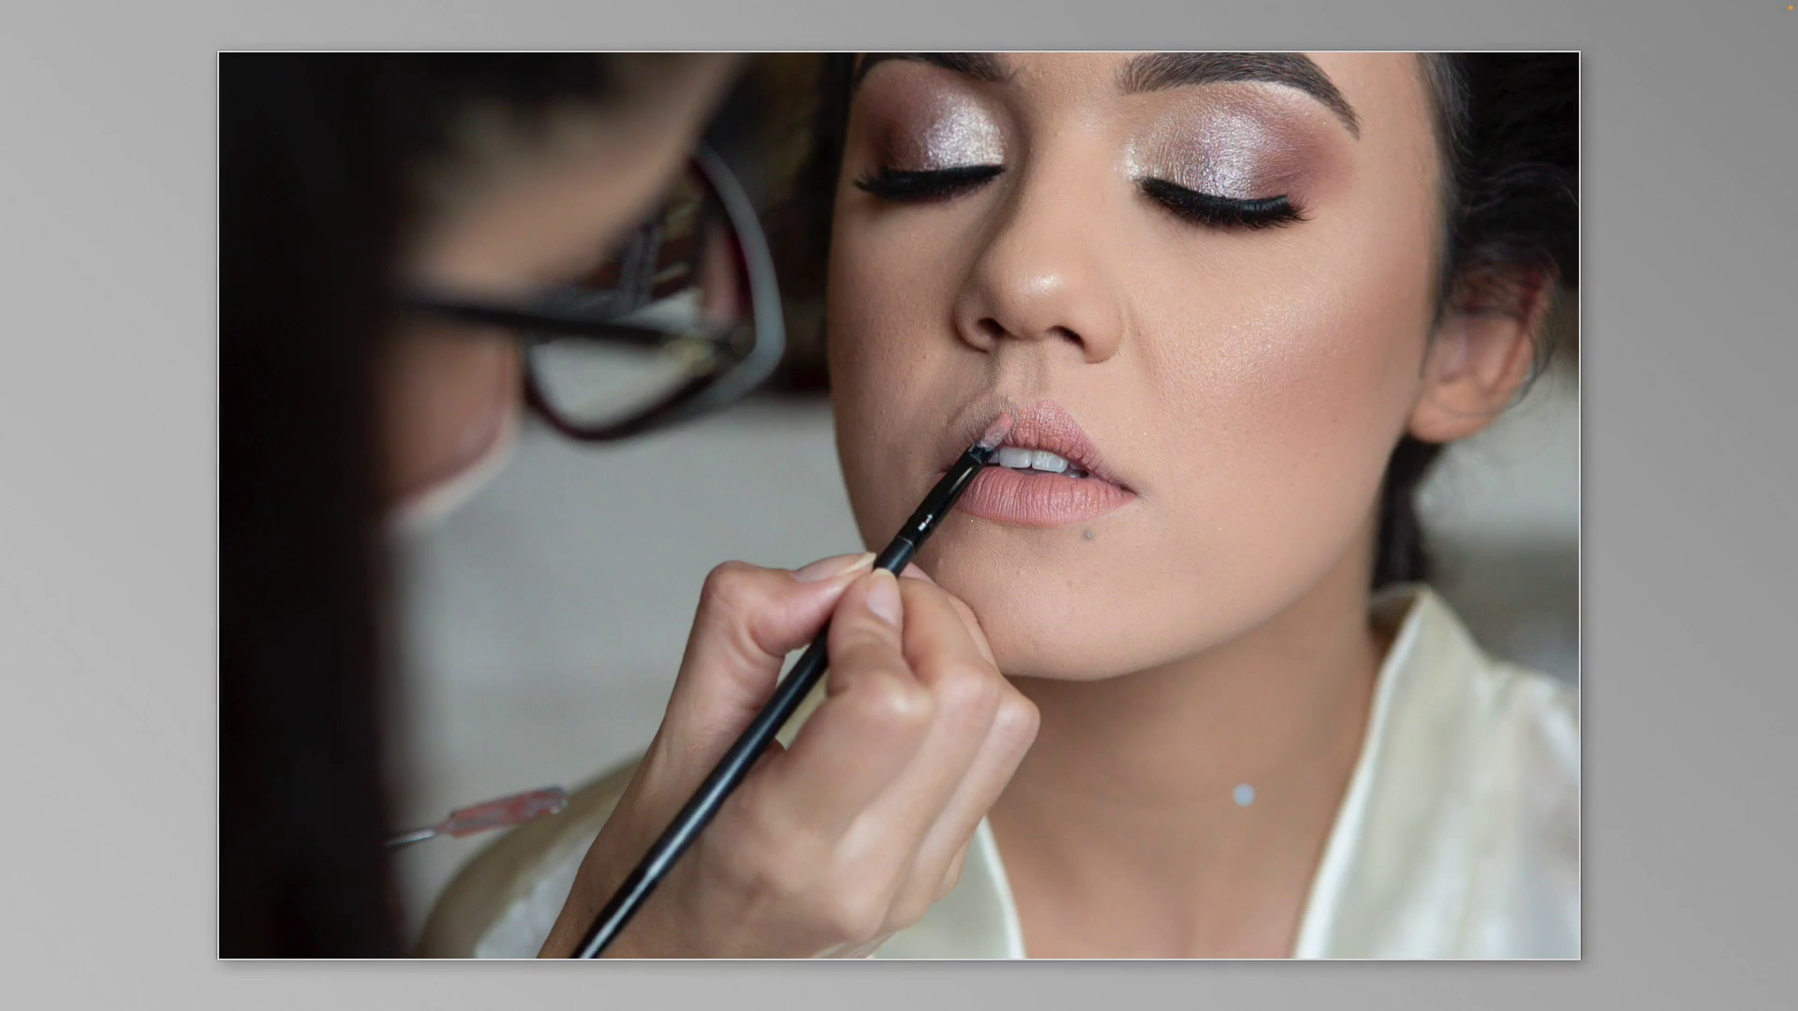
key(Escape)
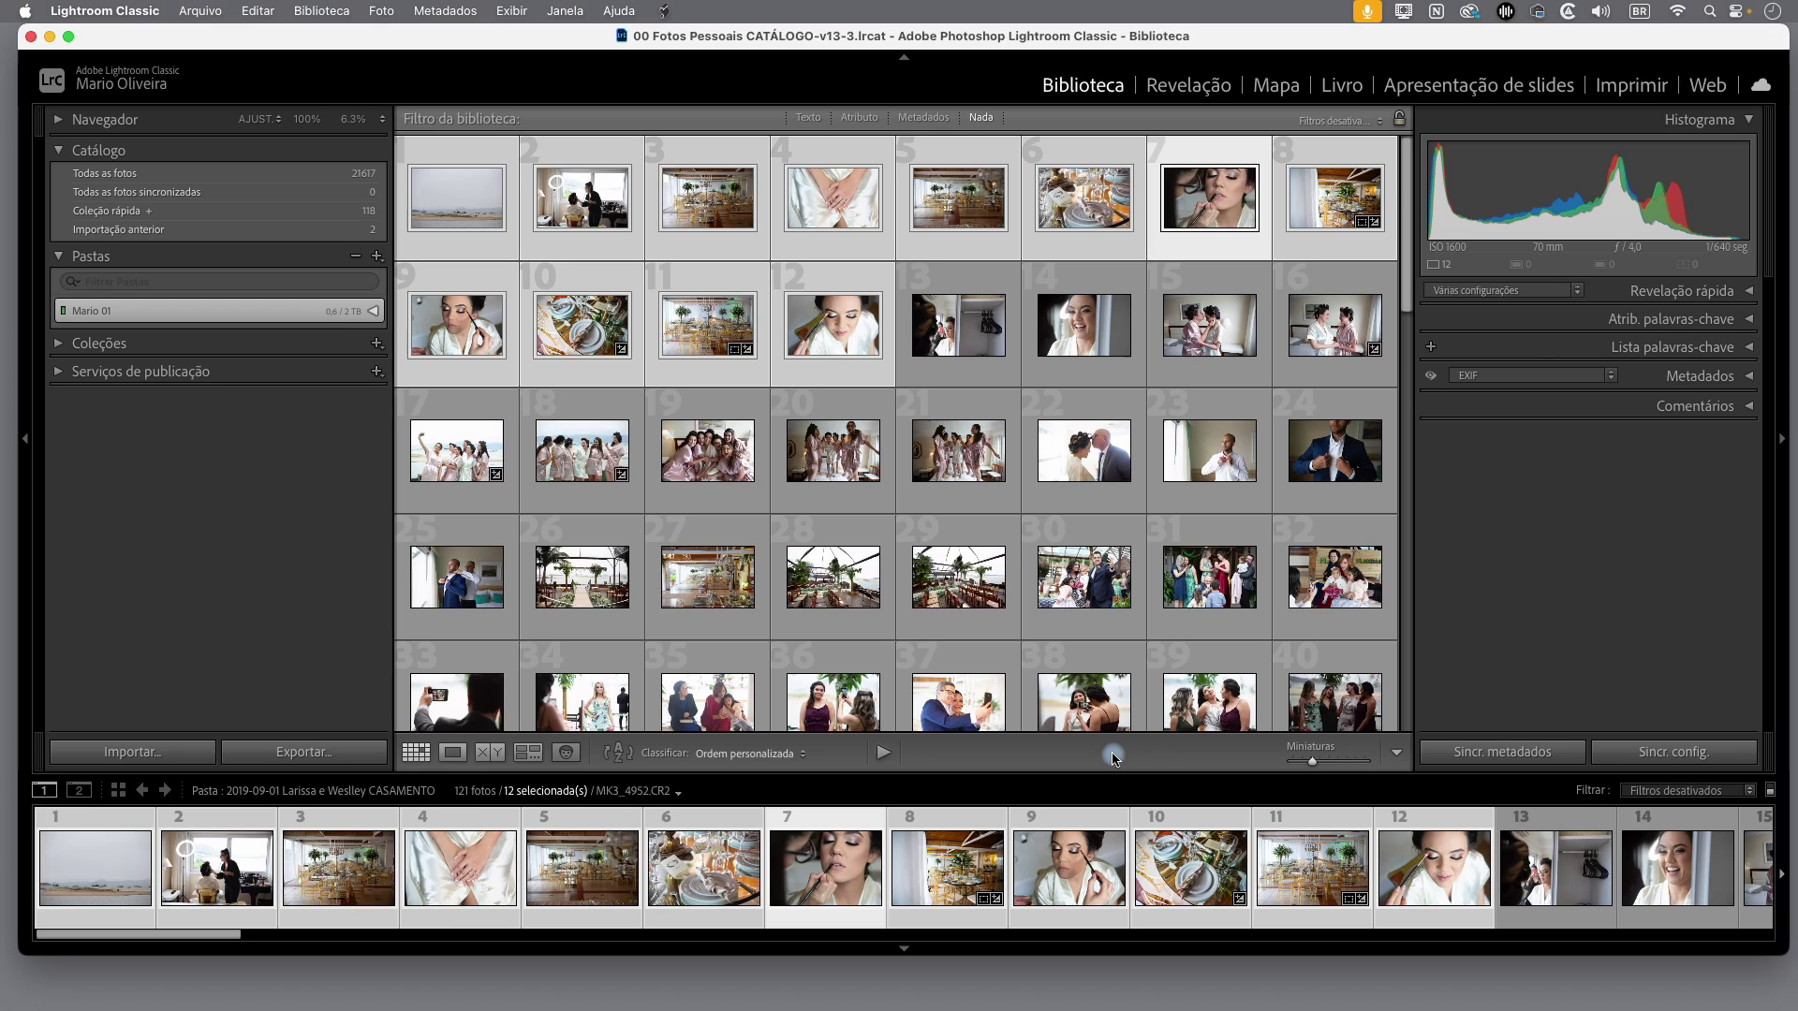
- Open photo 10 in the Develop module and enable chromatic aberration removal and lens profile corrections
click(1207, 86)
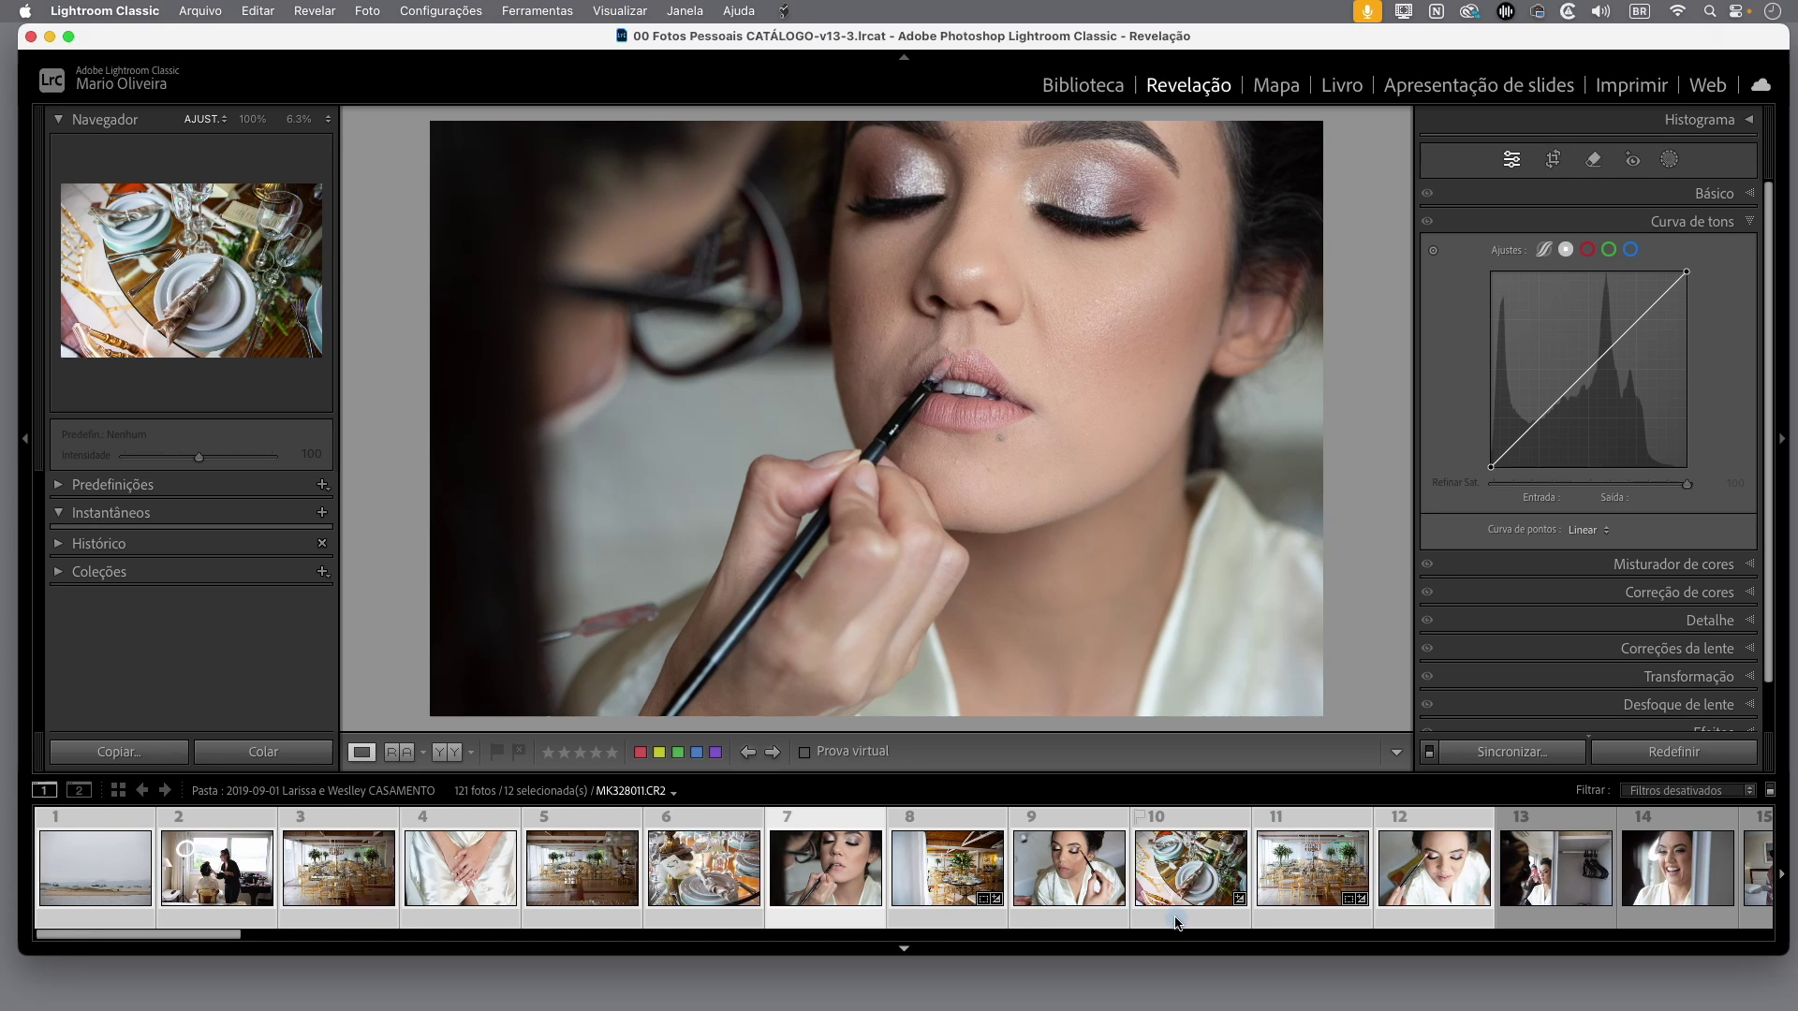
click(1175, 920)
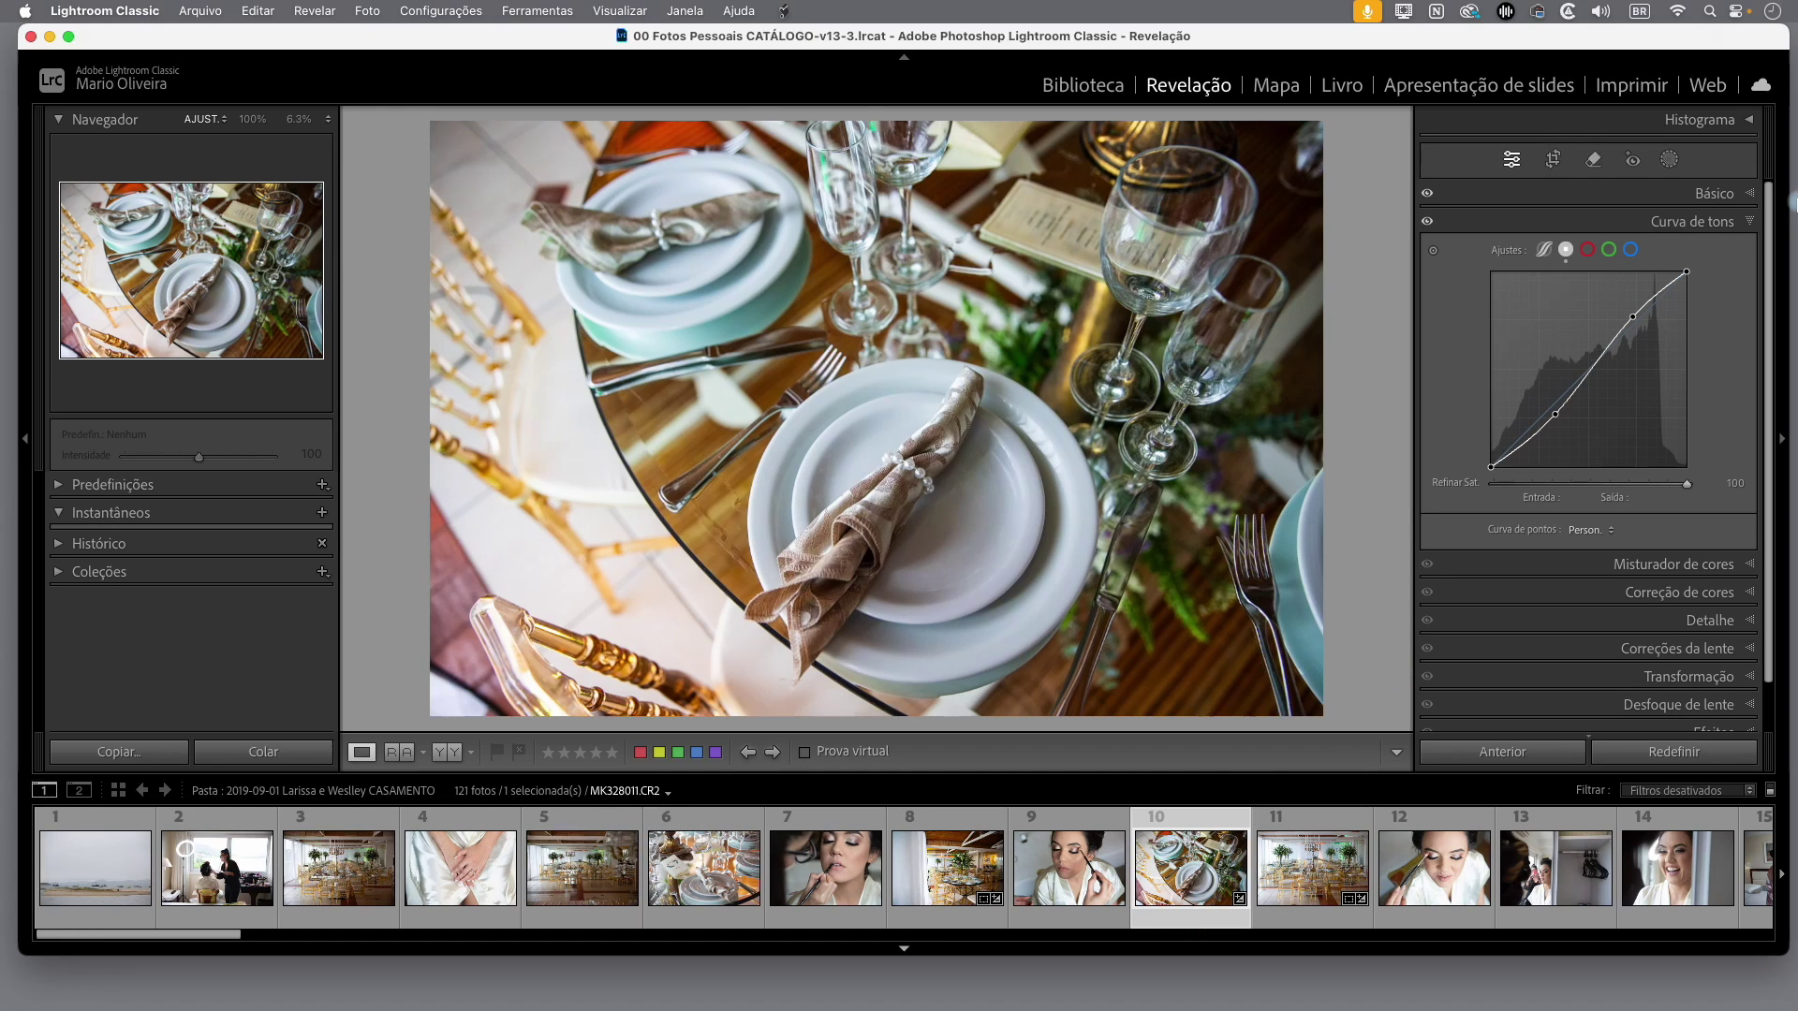
click(1757, 224)
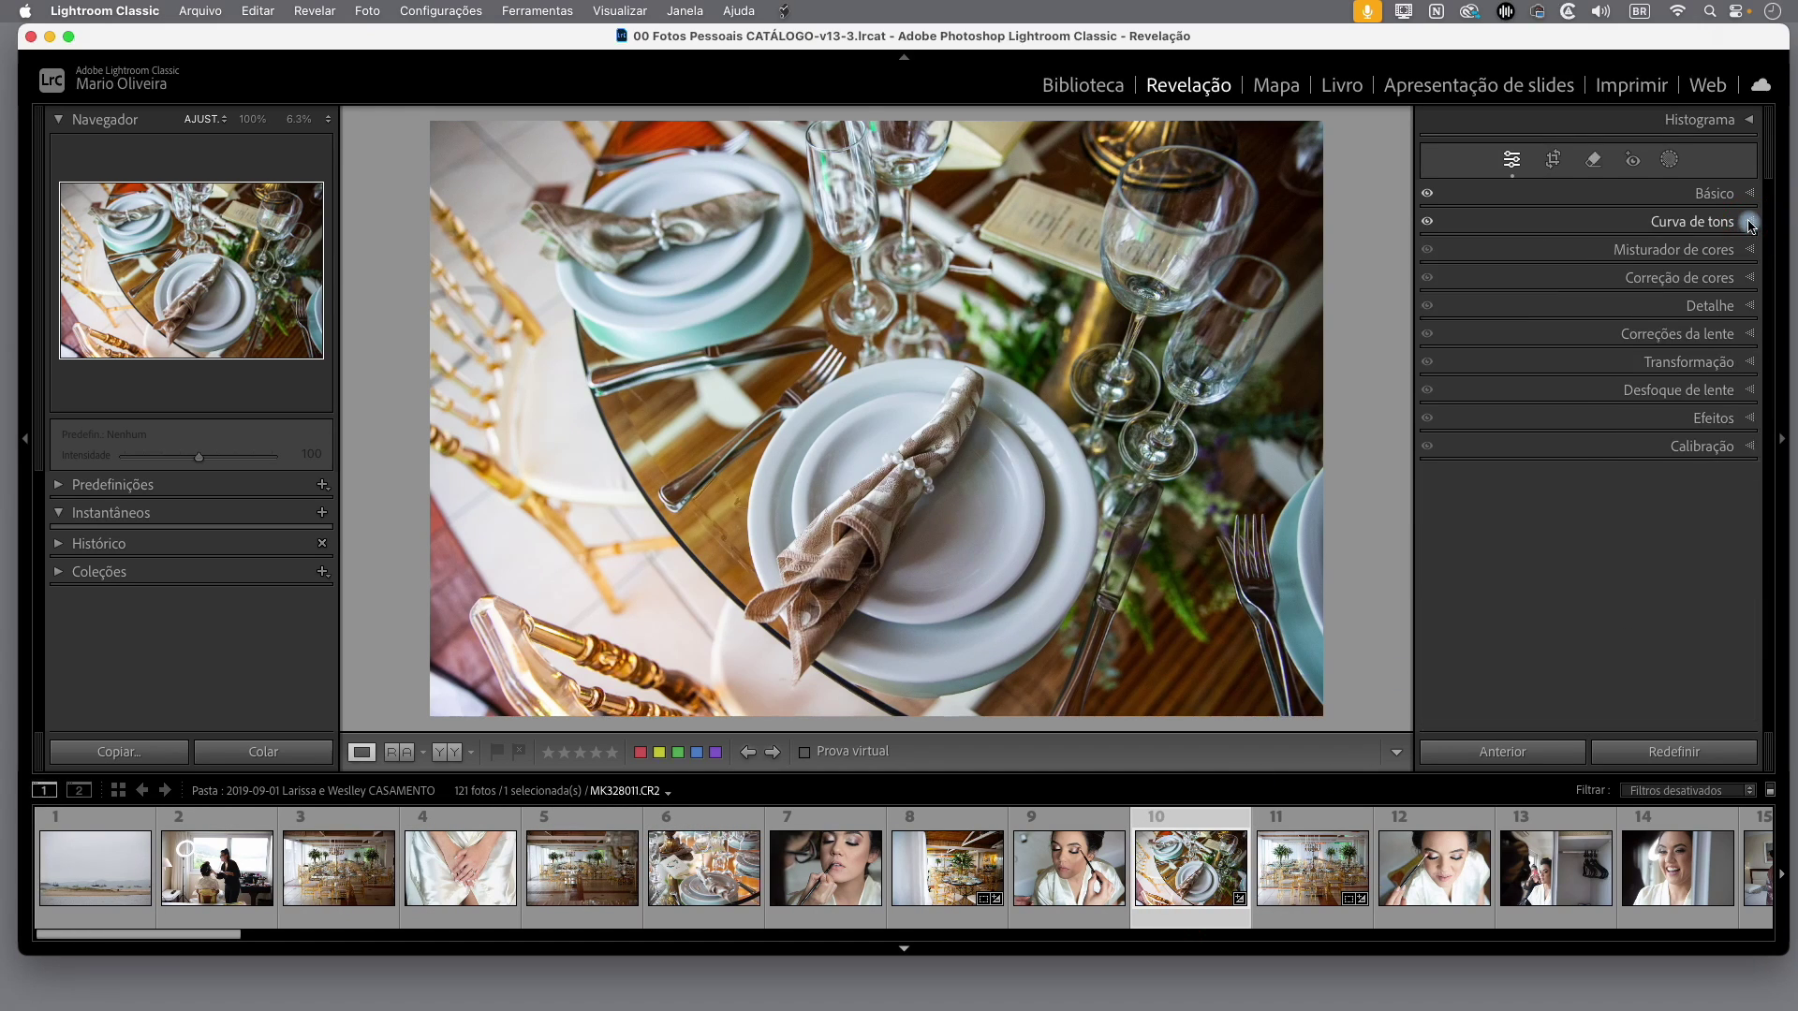
click(1750, 335)
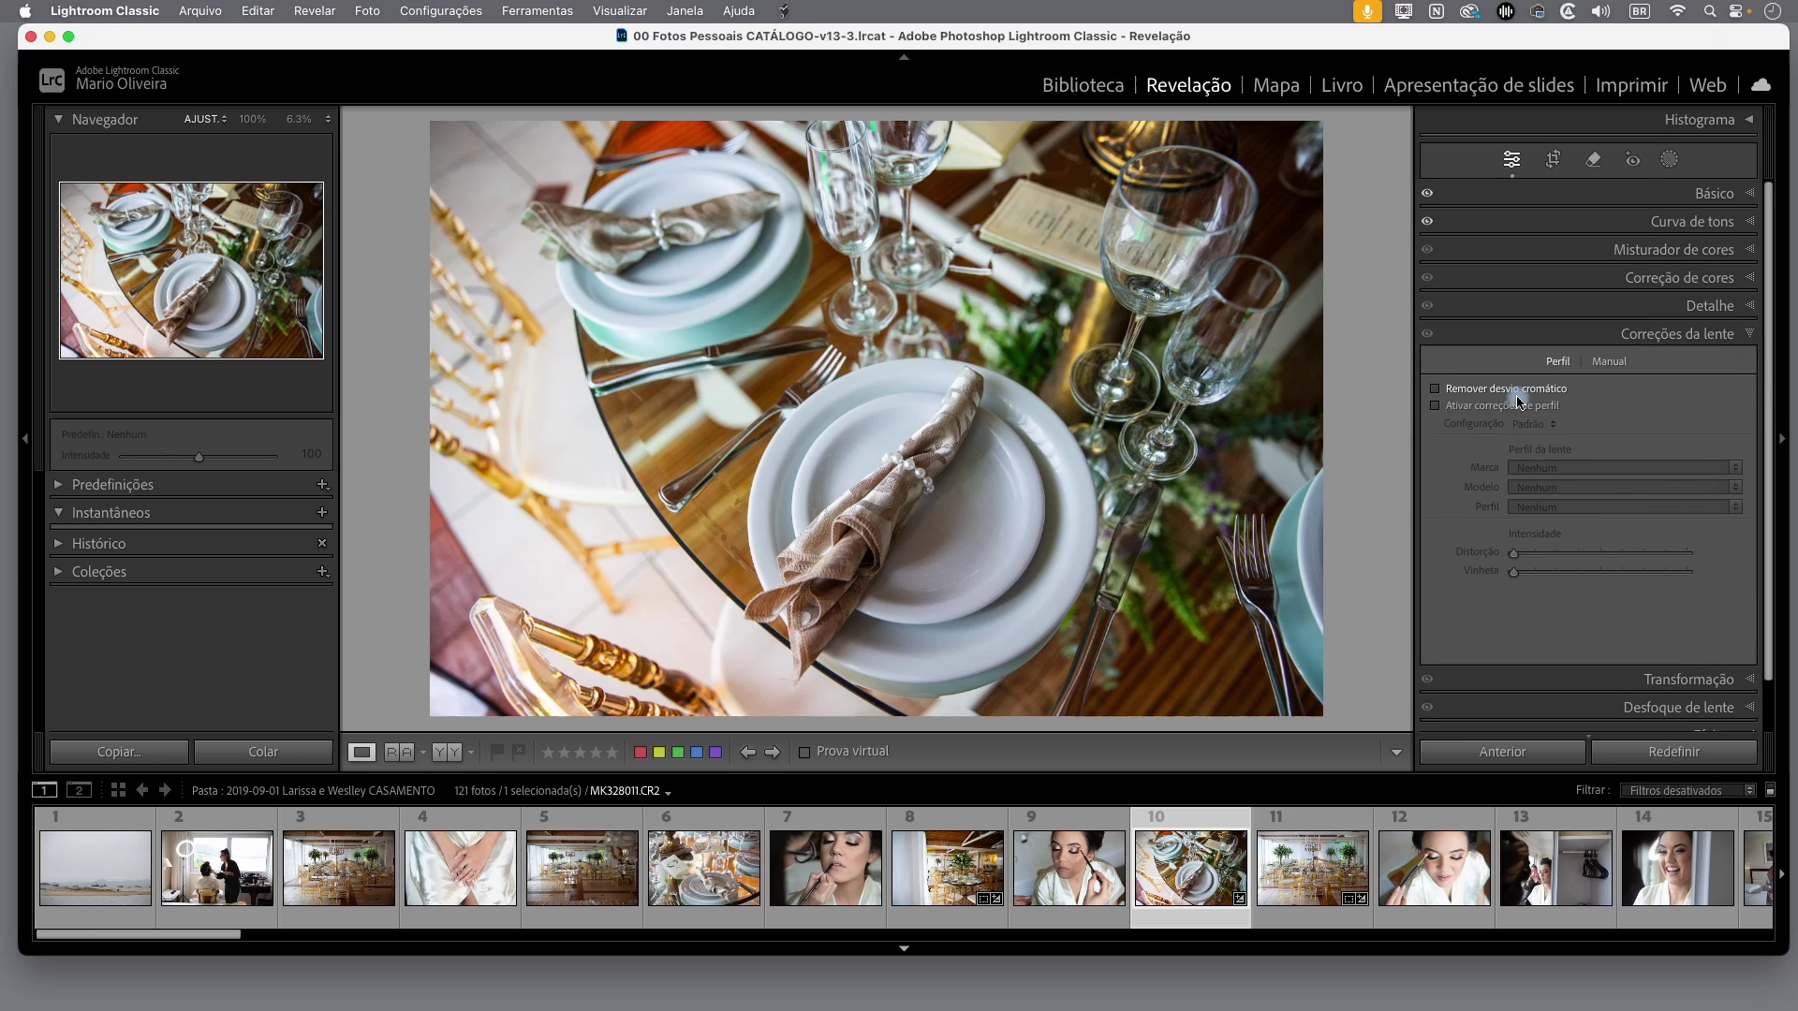
click(1437, 392)
click(1437, 407)
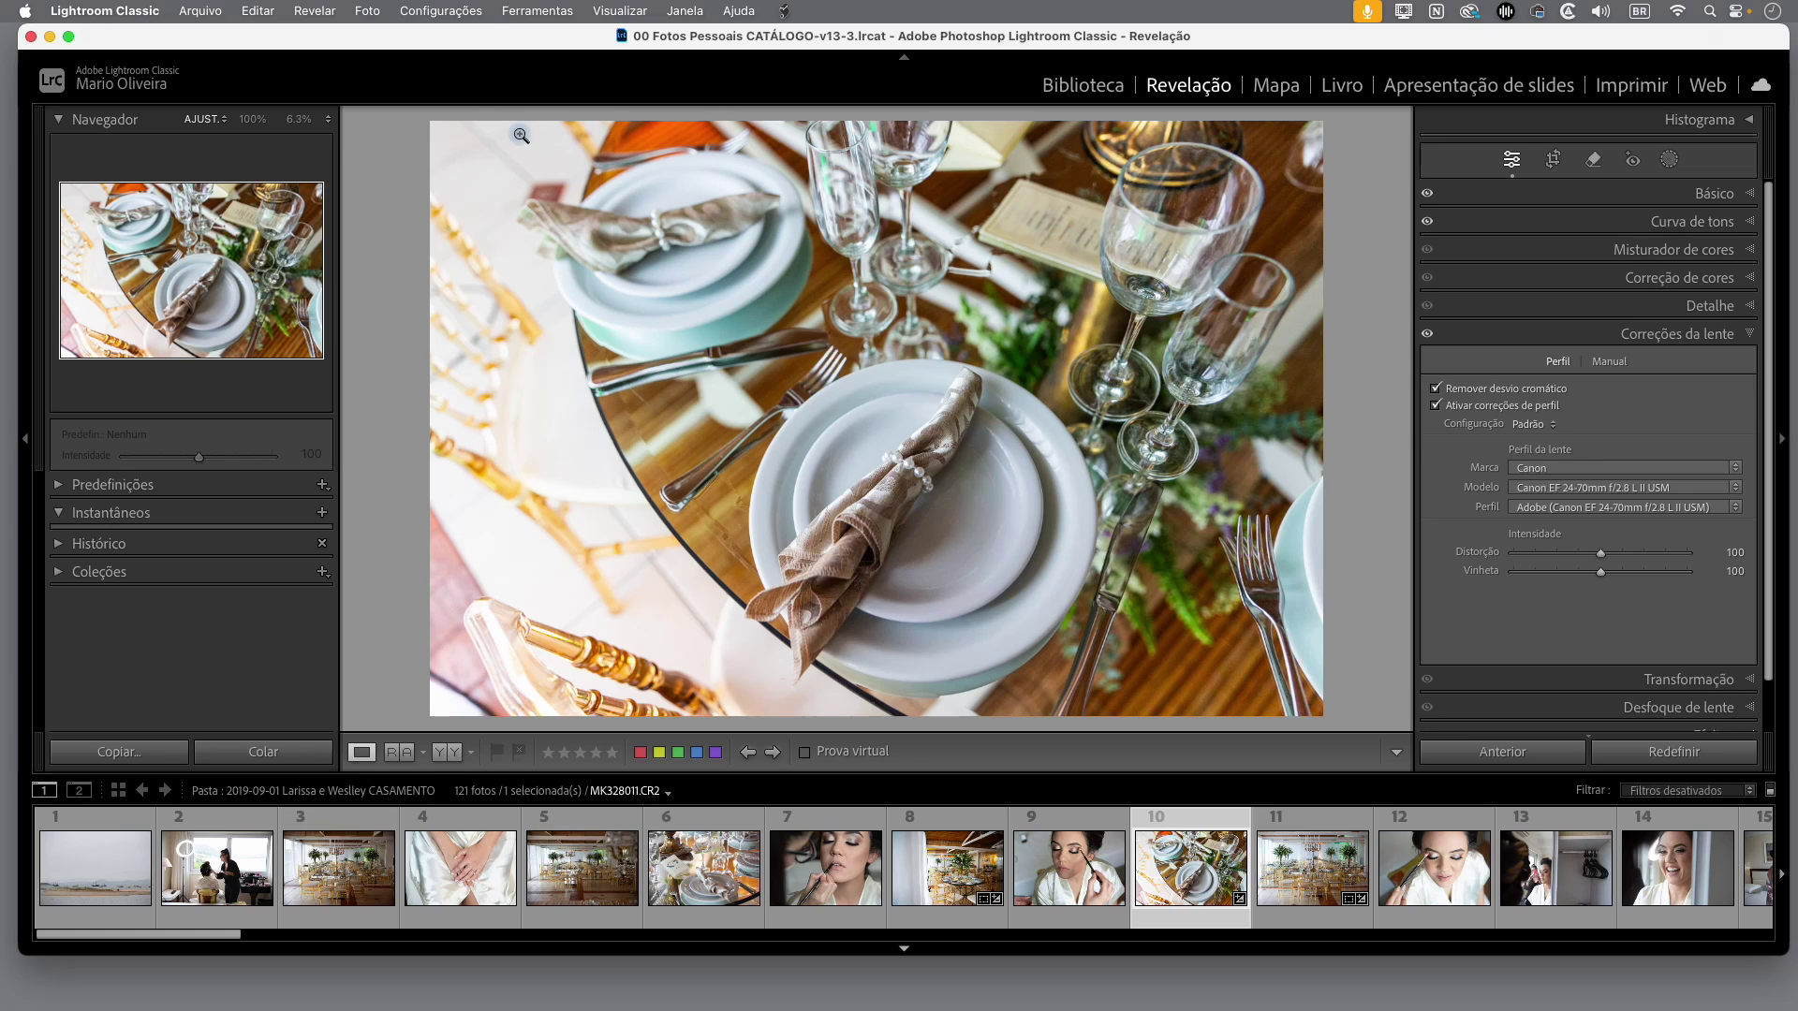
- Compare photo 10 with and without the lens profile corrections, leaving them enabled
click(1435, 405)
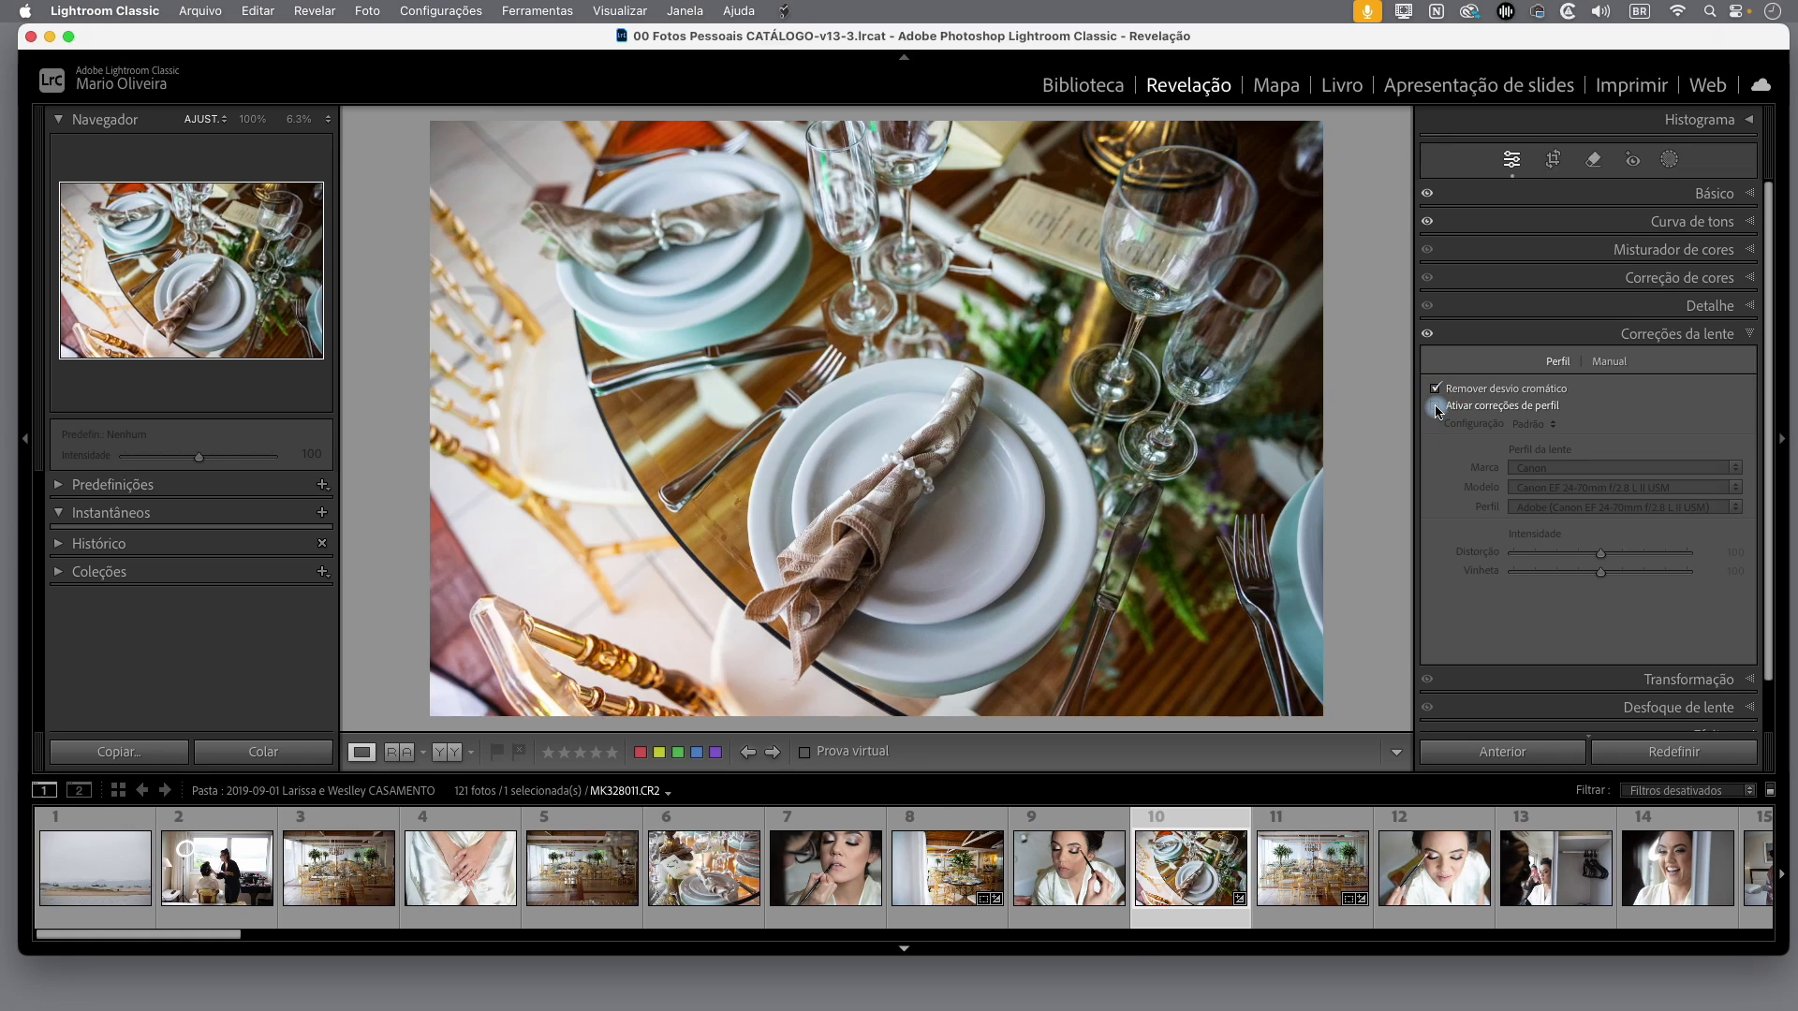
click(1435, 407)
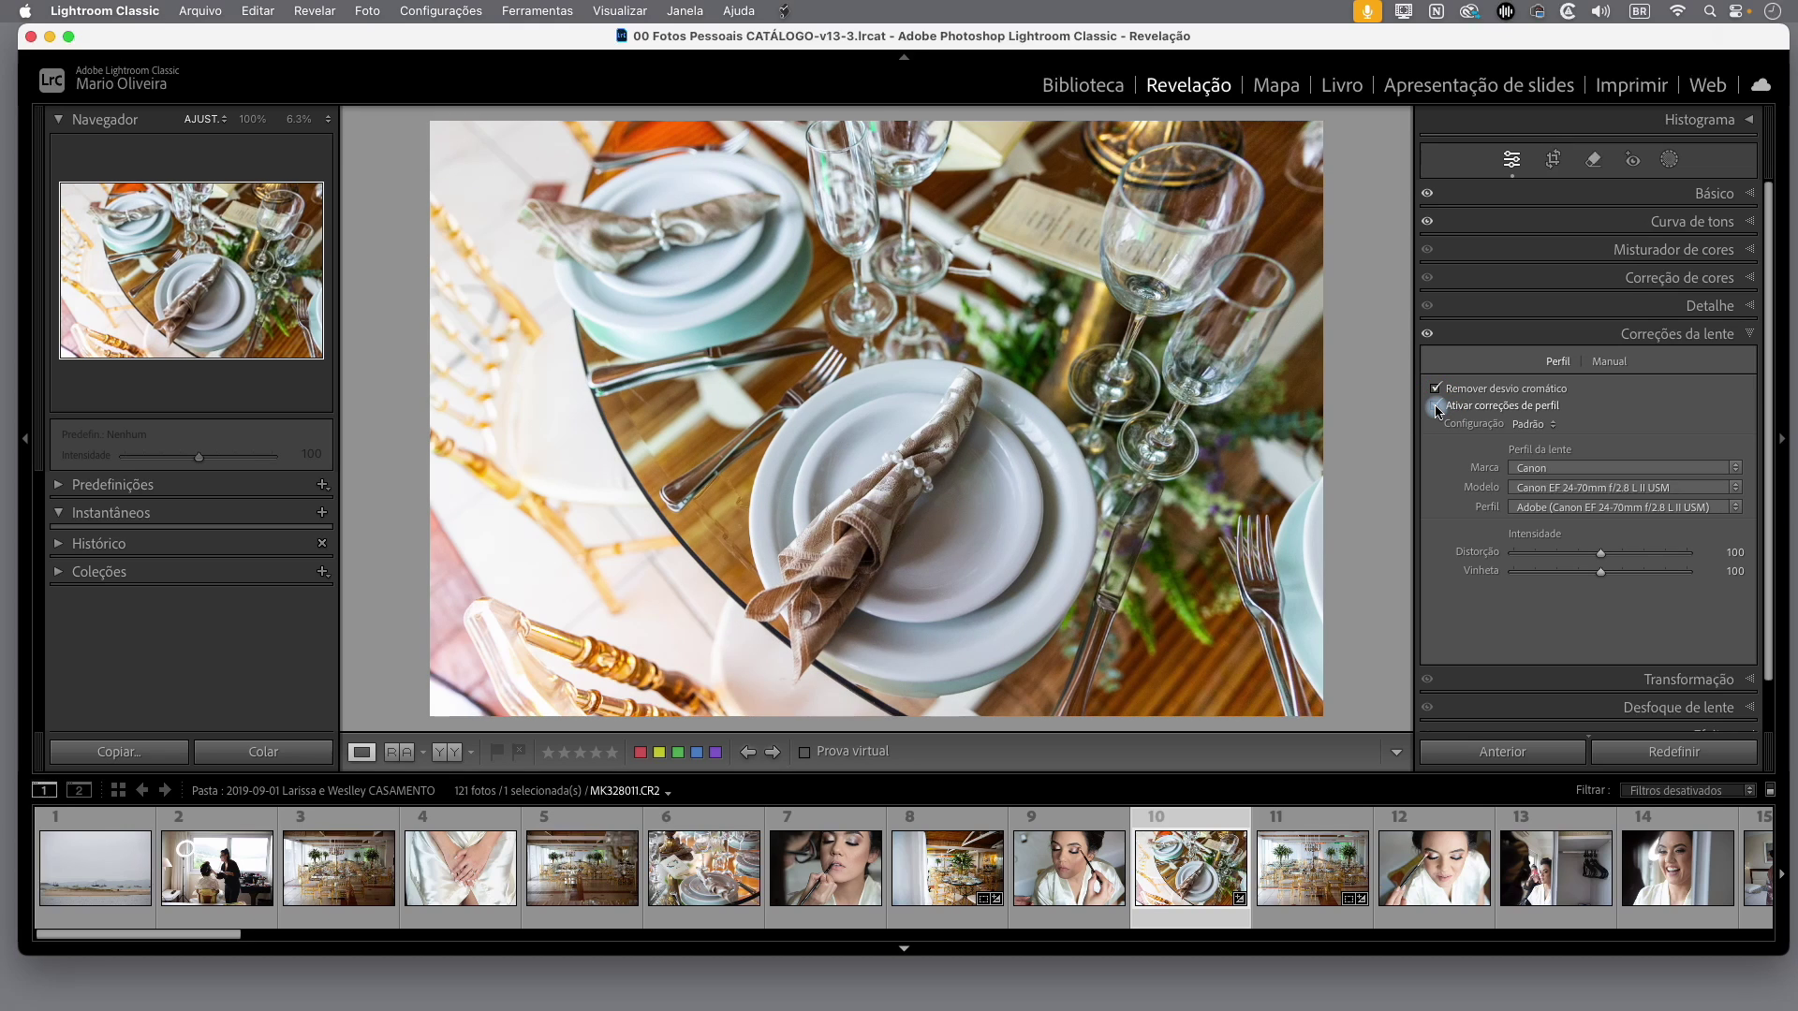
click(1435, 406)
click(1435, 406)
- Shape an S-shaped tone curve on photo 11 with a shadow point at about 92/77 and a highlight point at 189/196
click(1323, 882)
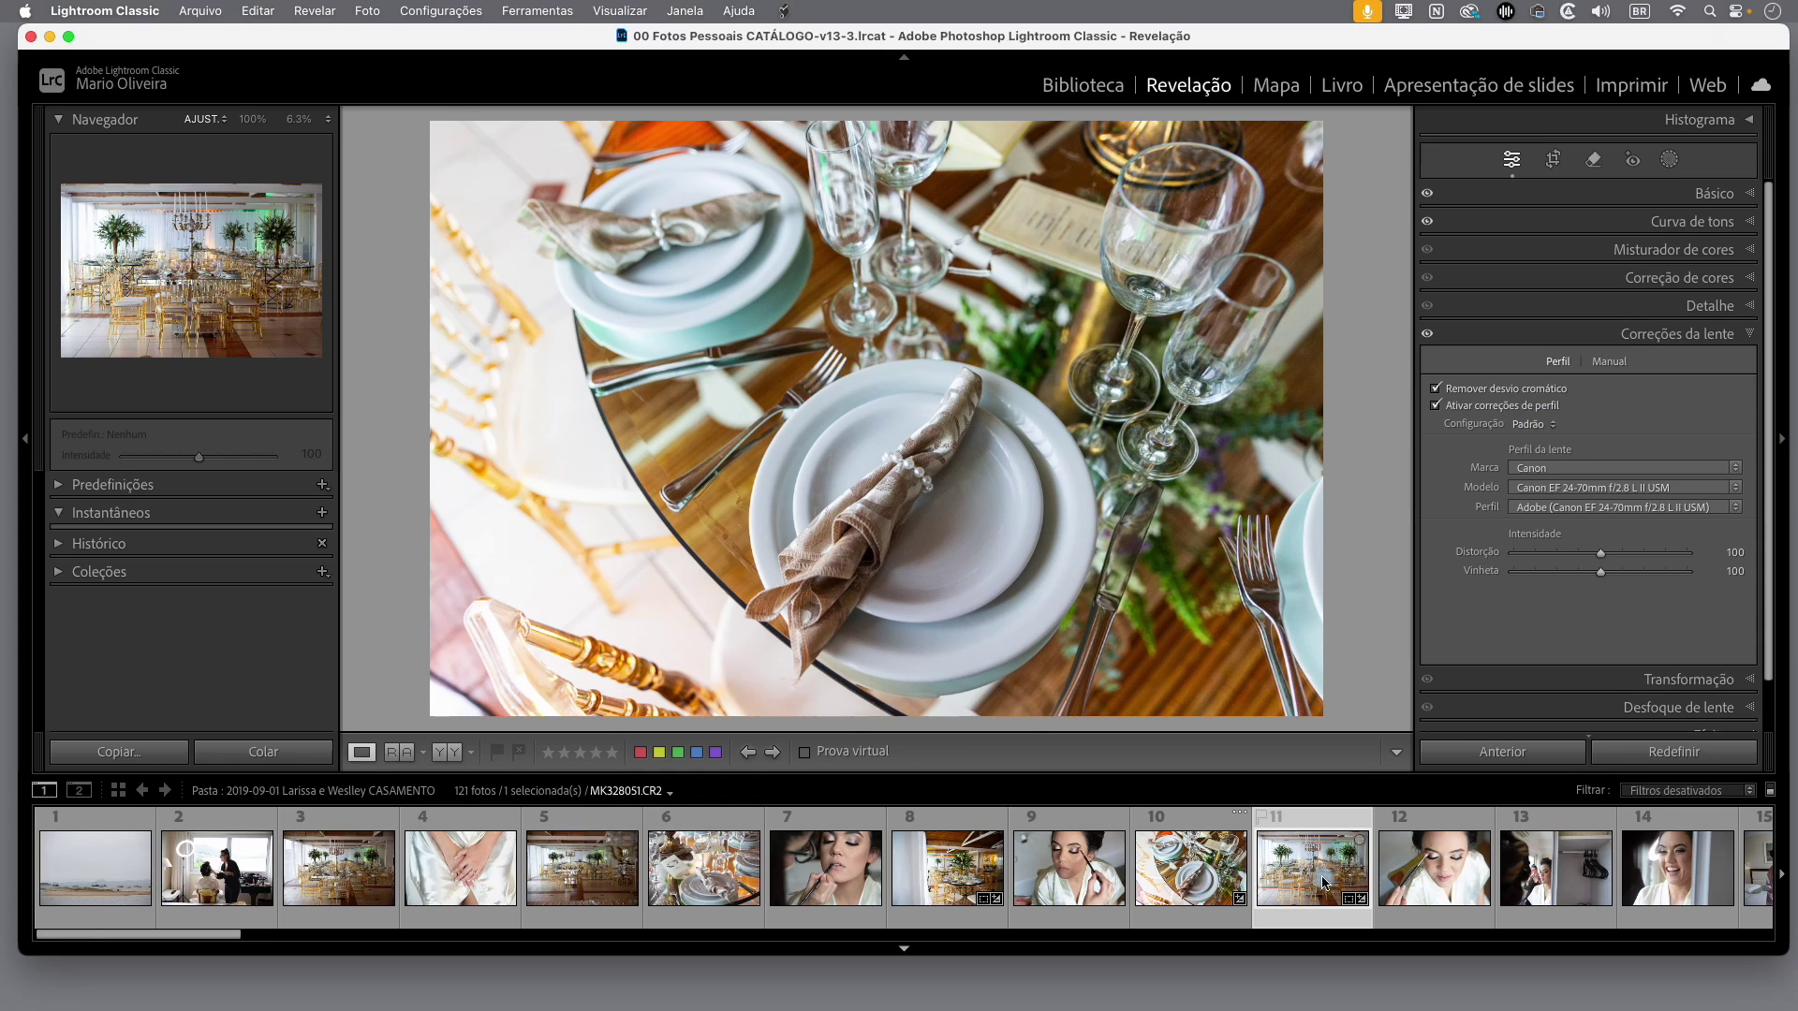
click(1751, 334)
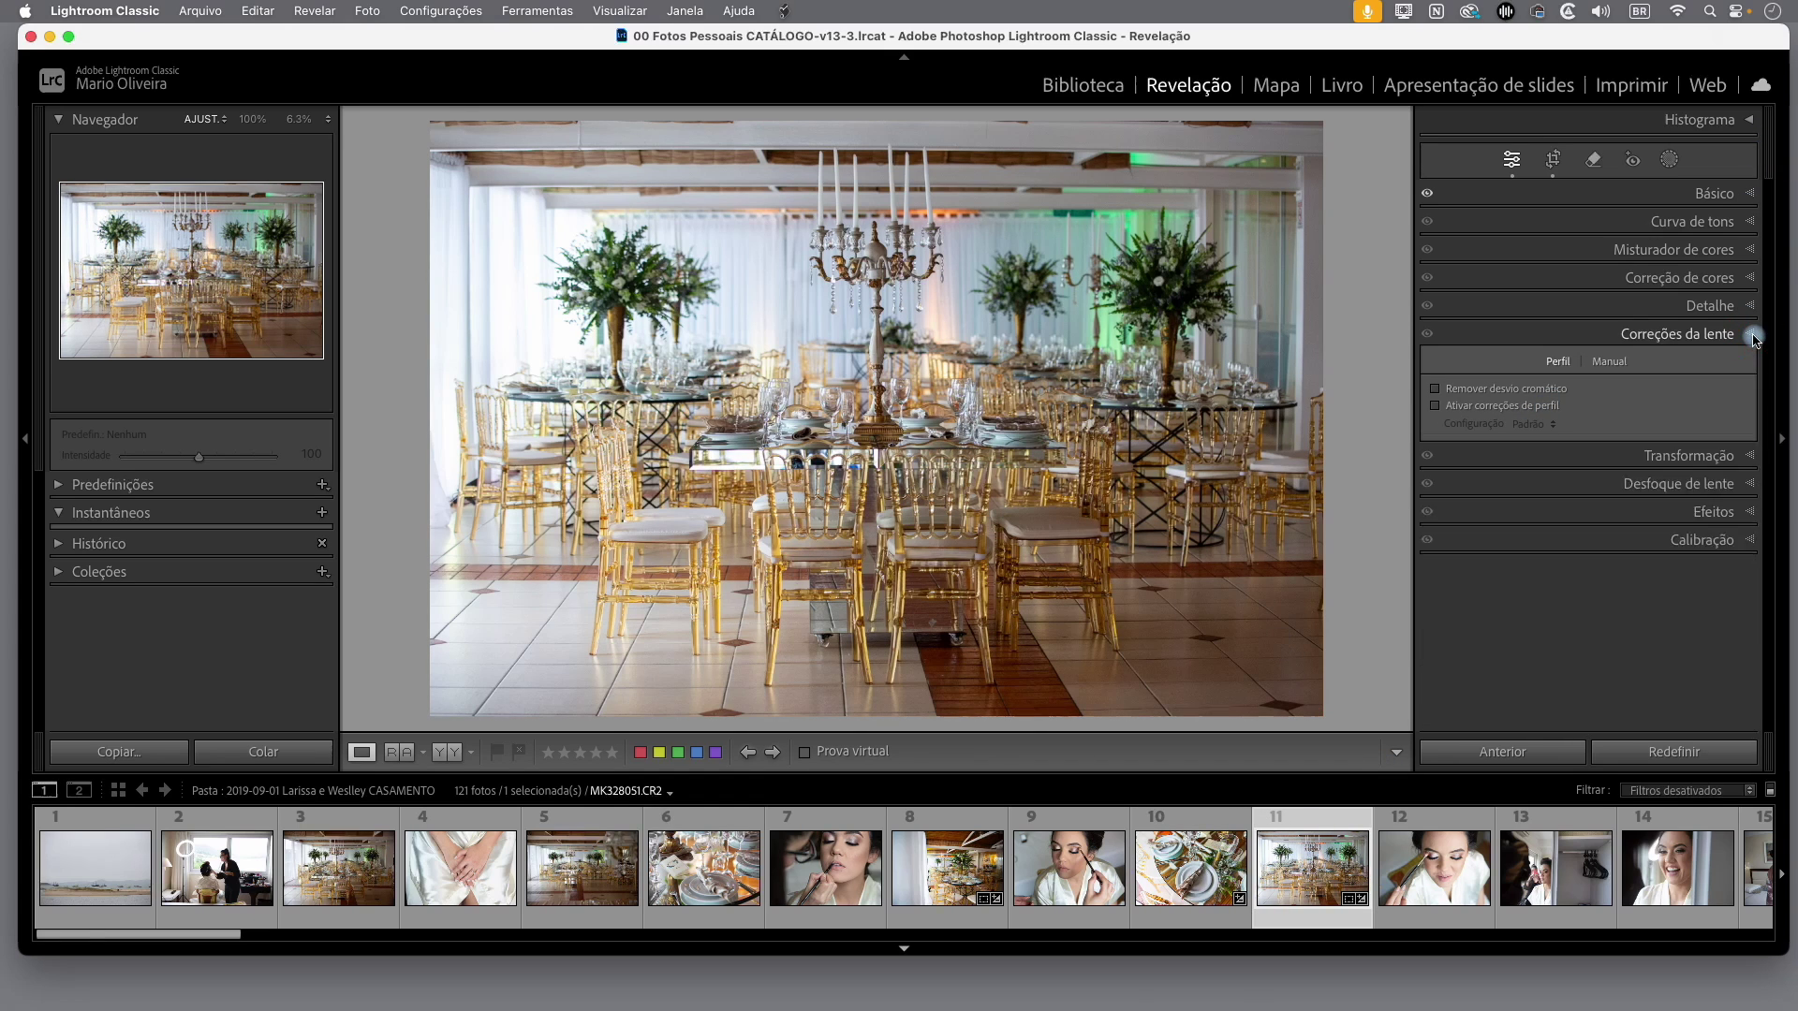
click(1749, 225)
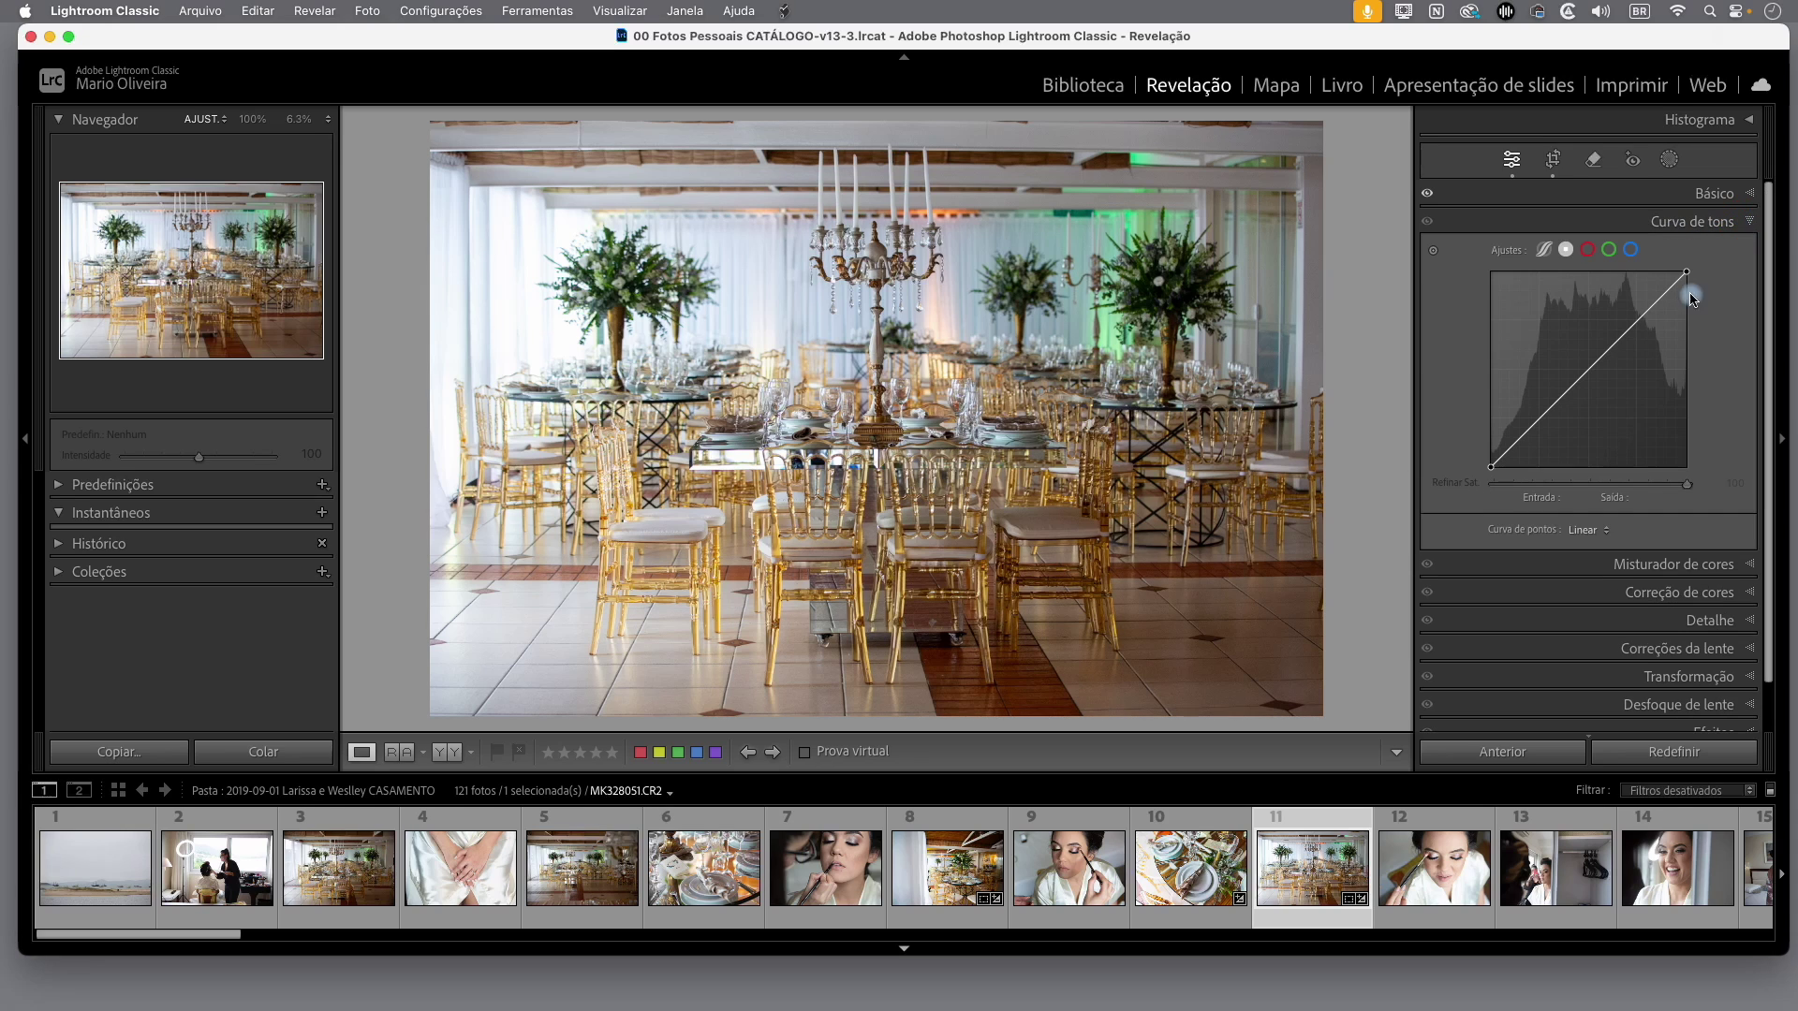
click(1563, 406)
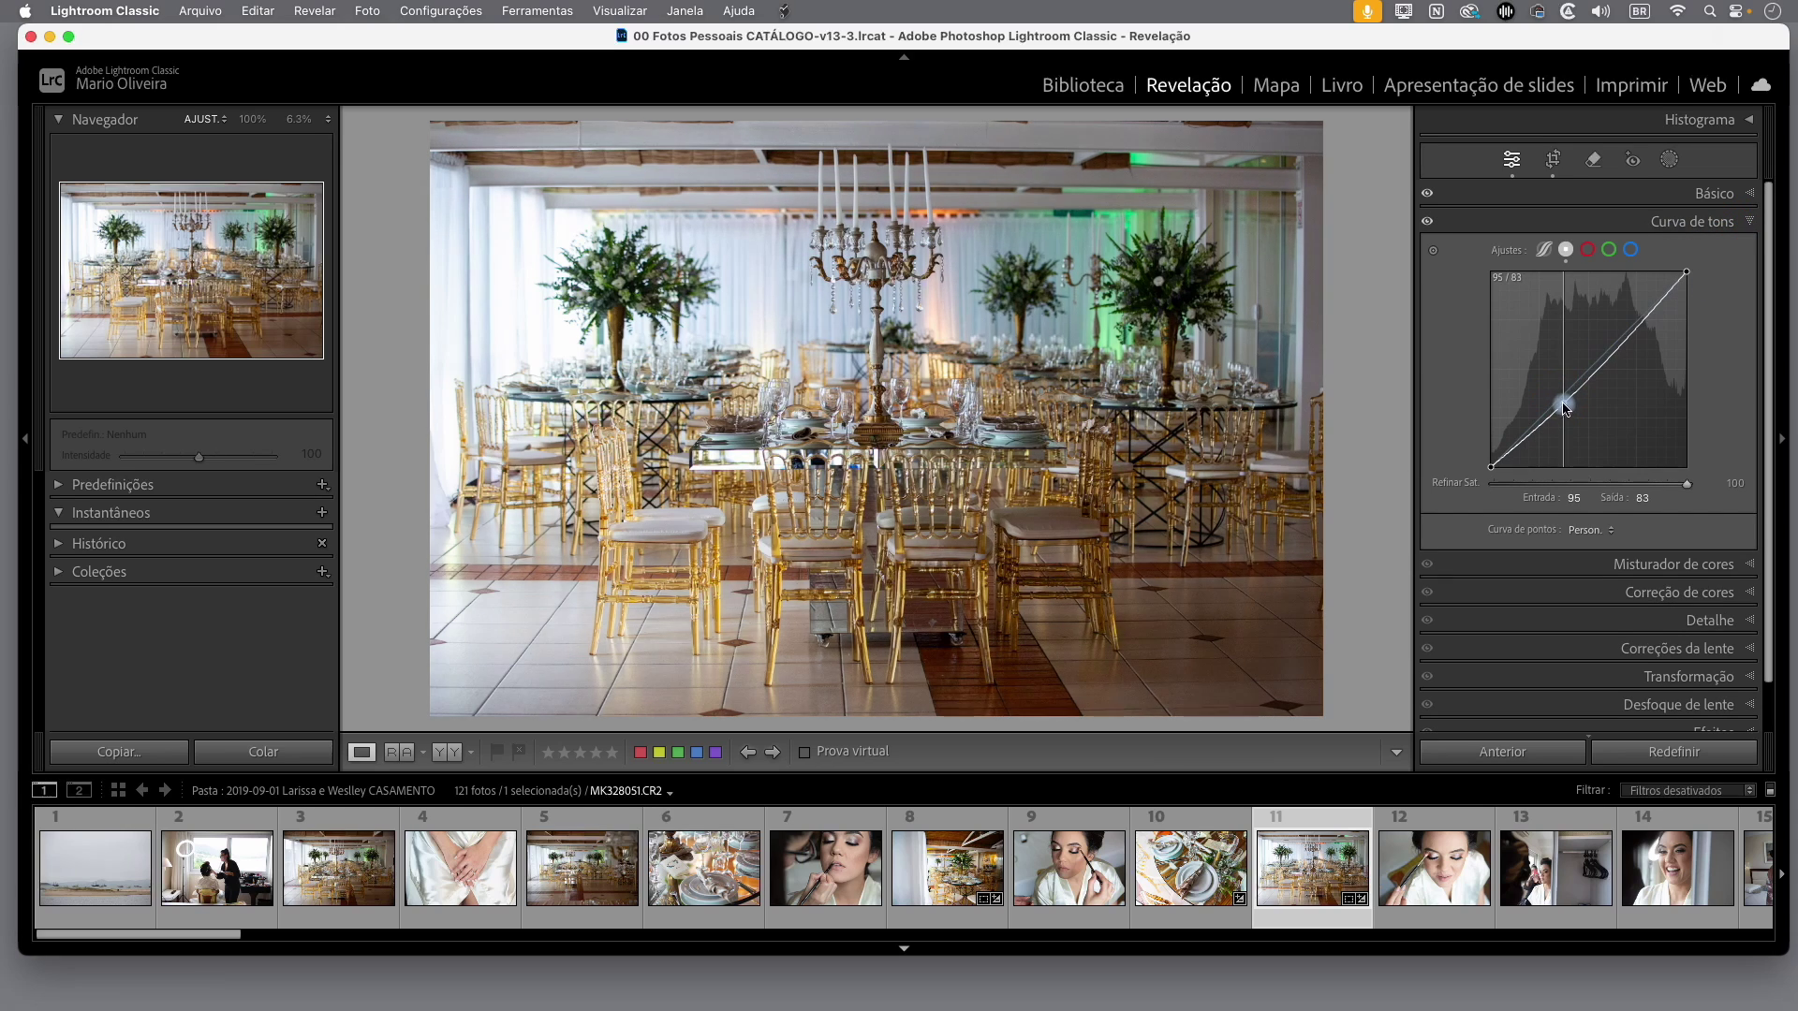
click(1638, 320)
drag(1639, 321, 1637, 319)
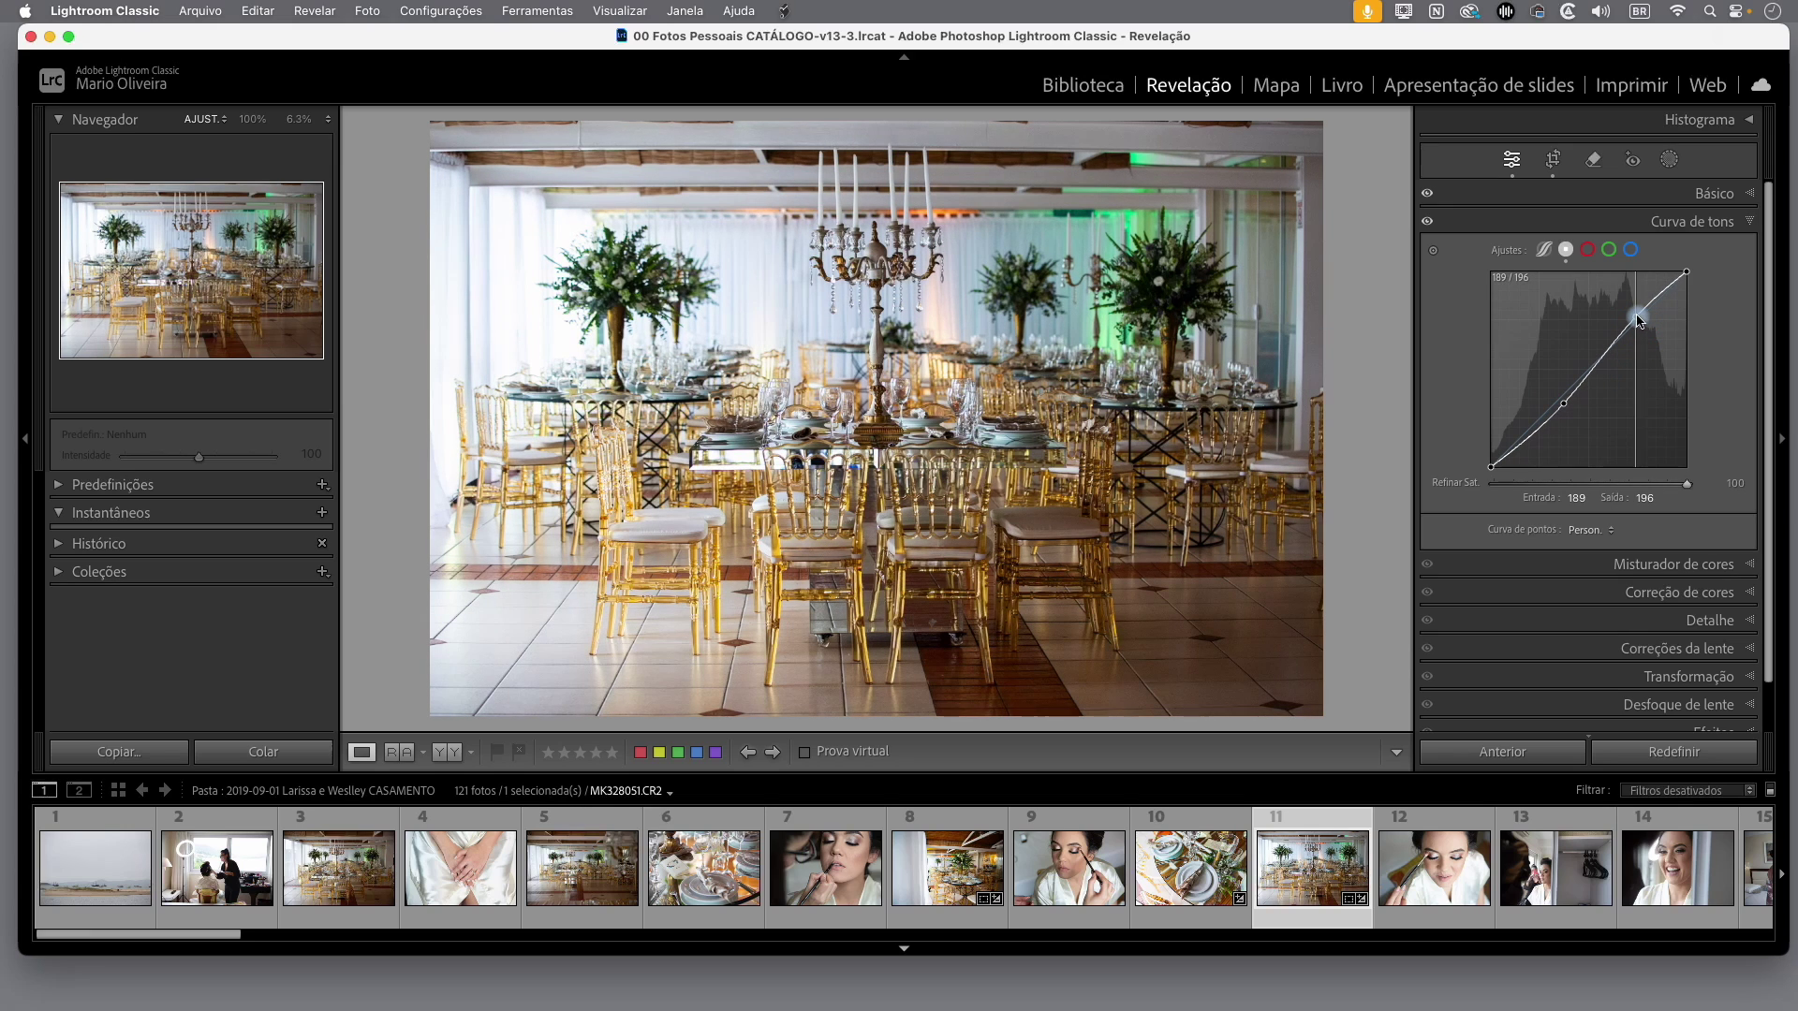
drag(1563, 406, 1561, 413)
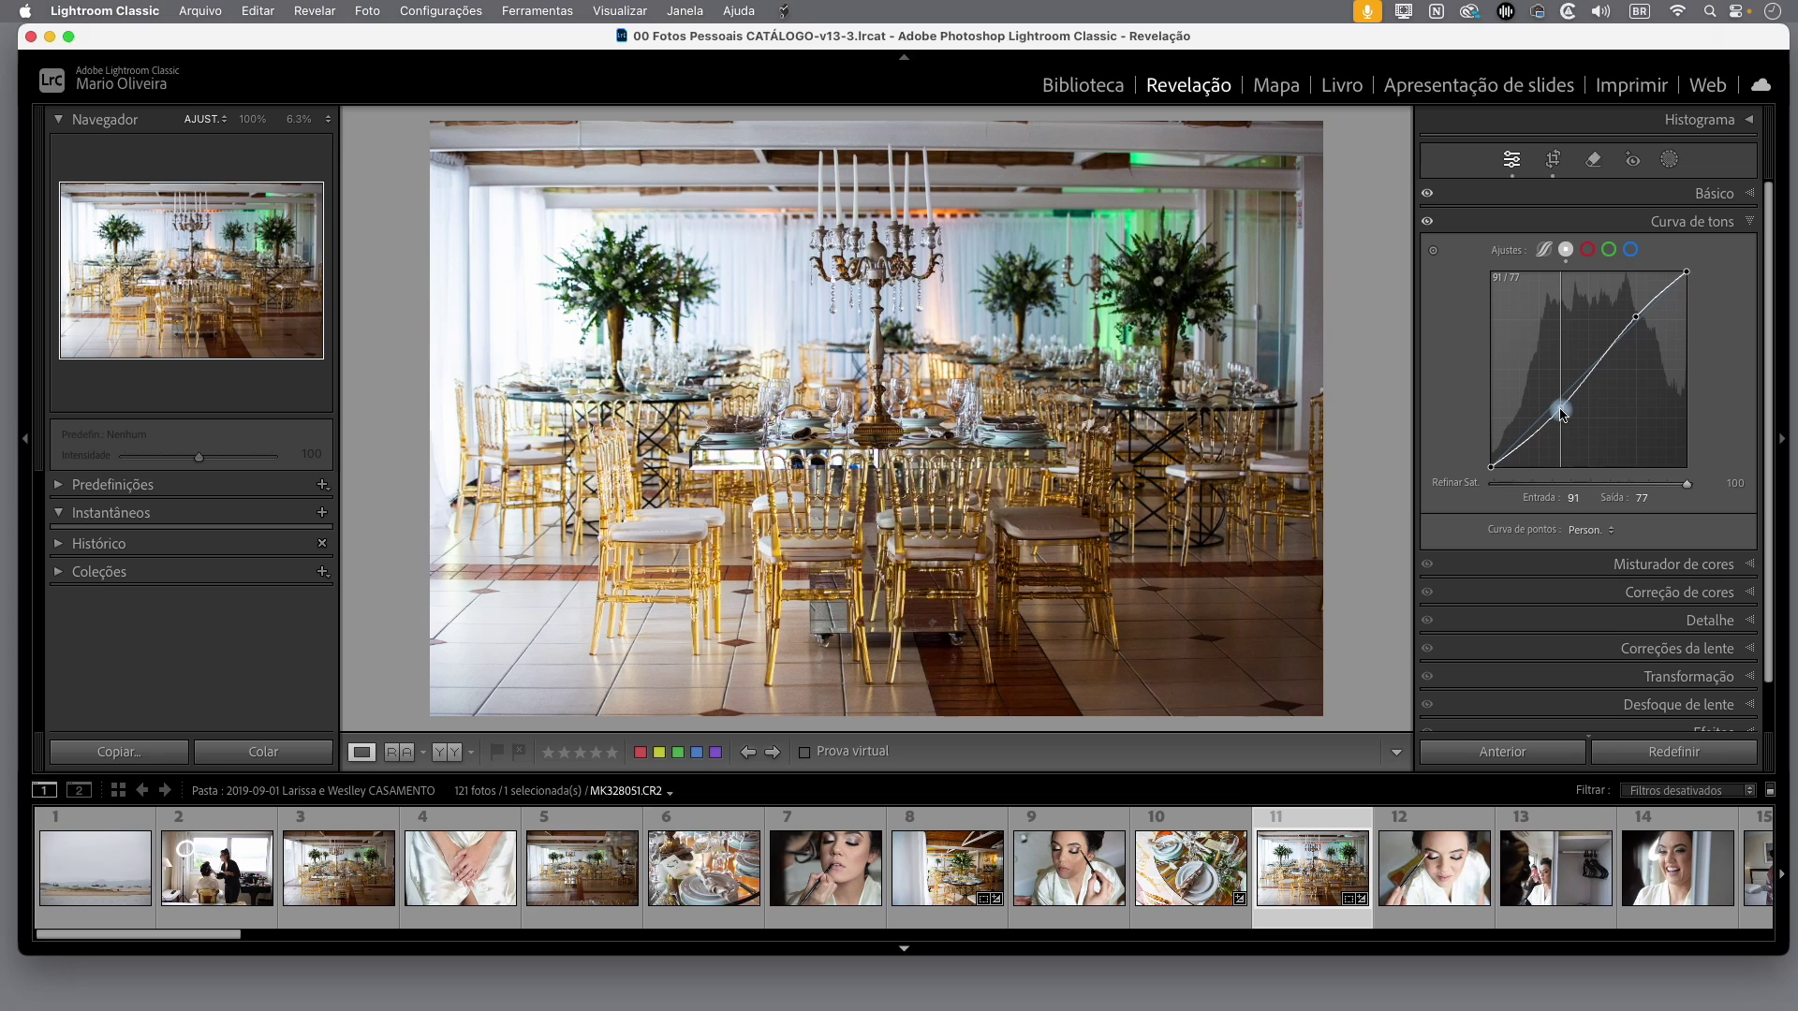
drag(1560, 412, 1559, 408)
click(1568, 255)
drag(1562, 414, 1560, 408)
- Compare photo 11 with the tone curve adjustment switched on and off
click(1428, 227)
click(1428, 227)
click(1428, 226)
click(1427, 226)
click(1428, 226)
- Reduce the tone curve's Refine Saturation on photo 11 to 22
drag(1687, 489, 1557, 498)
drag(1557, 489, 1547, 485)
drag(1545, 483, 1531, 484)
click(1541, 484)
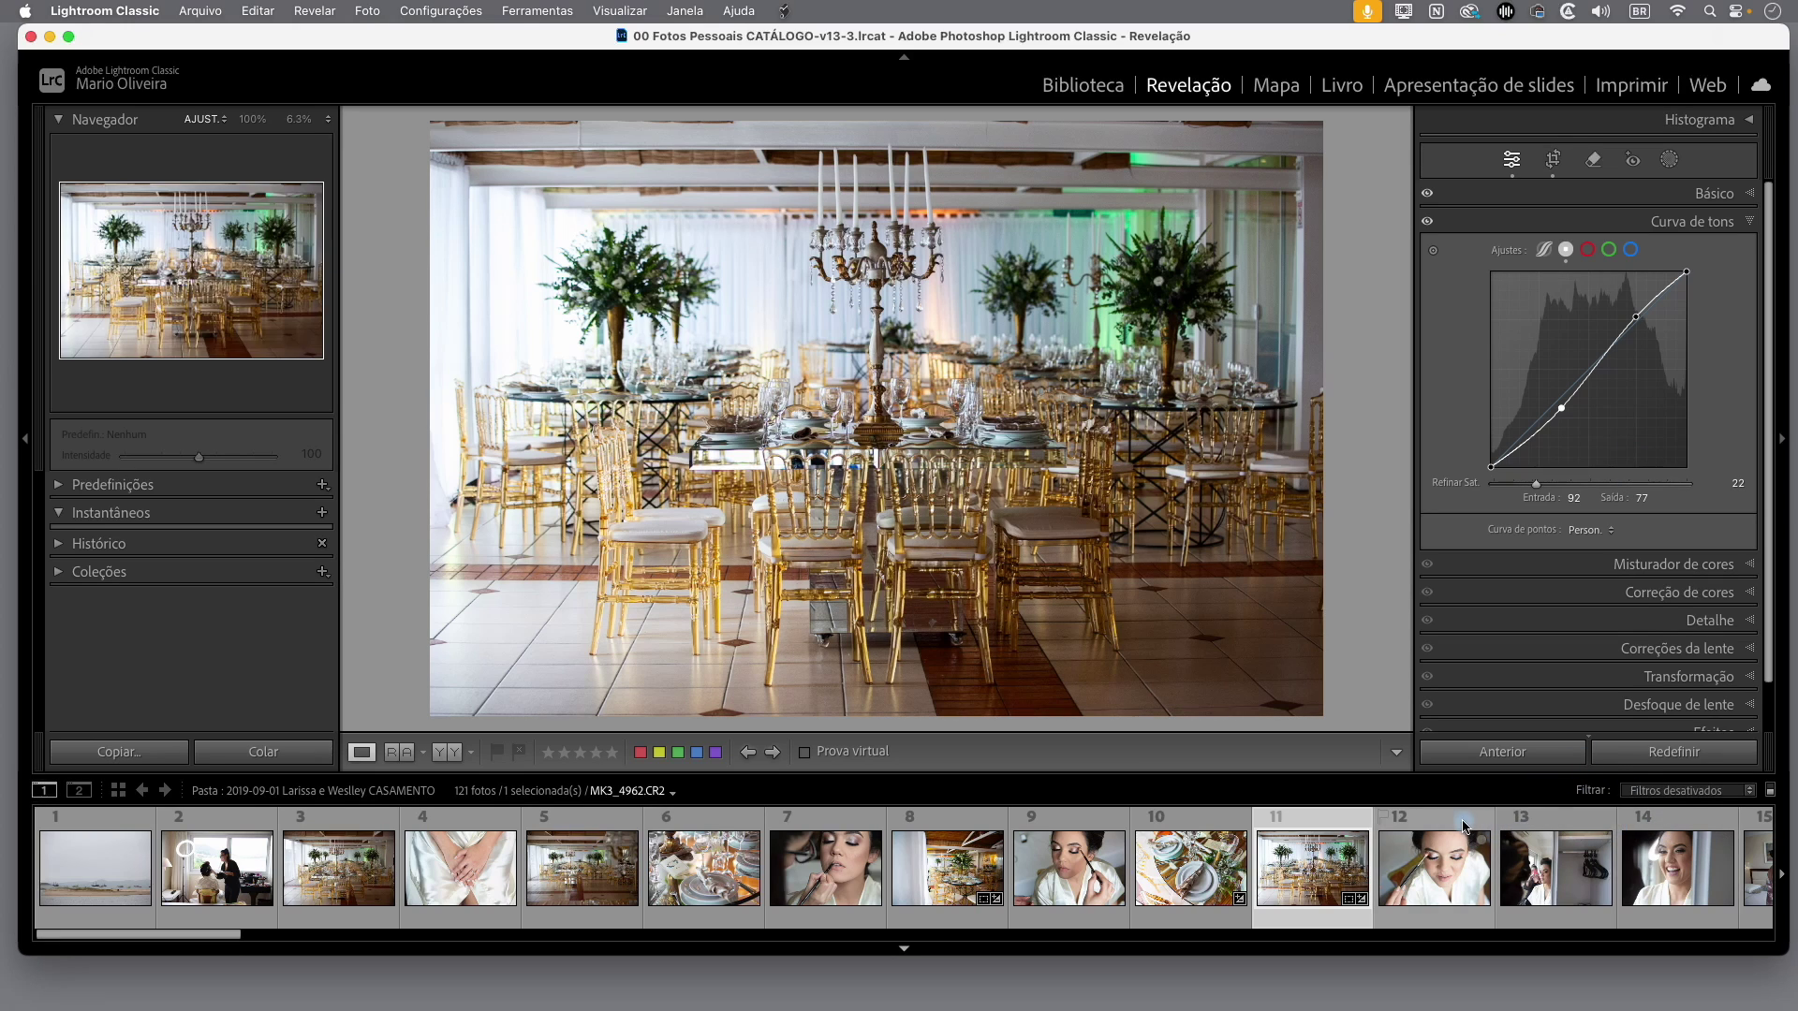
- Expand the filmstrip filters, show only unedited photos, and replace that filter with one showing only edited photos
click(1596, 791)
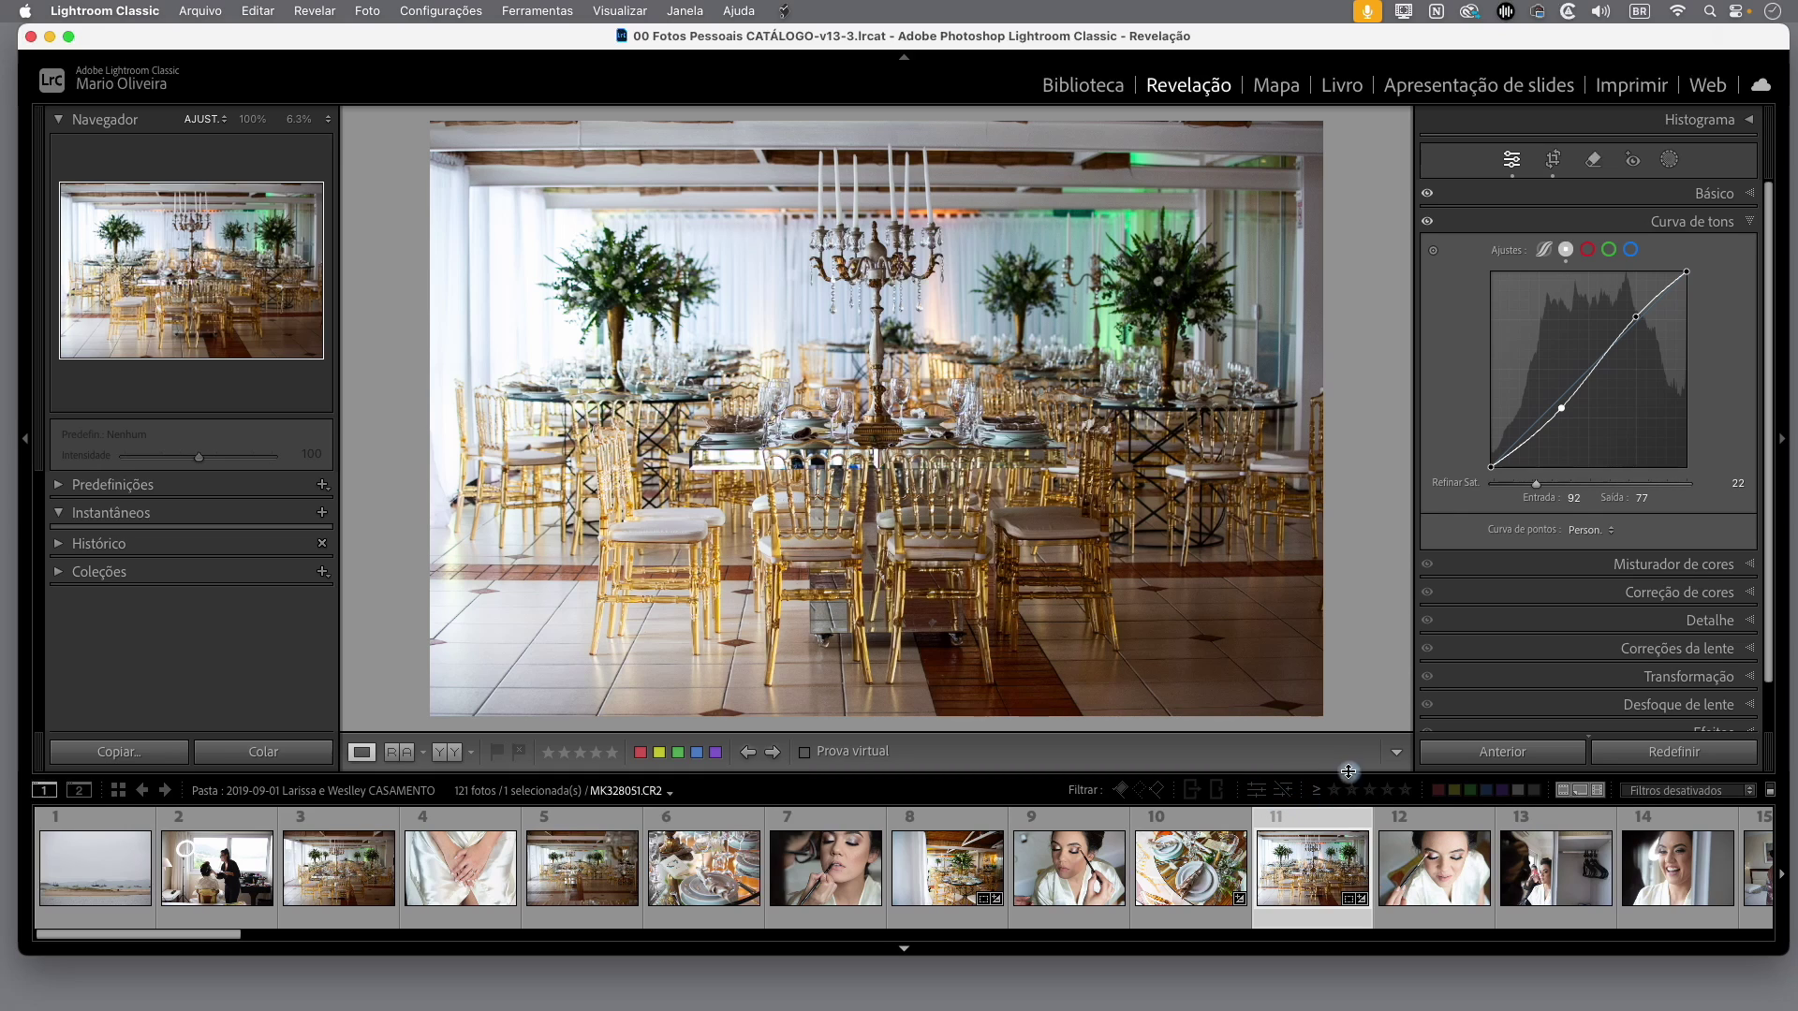
click(1287, 798)
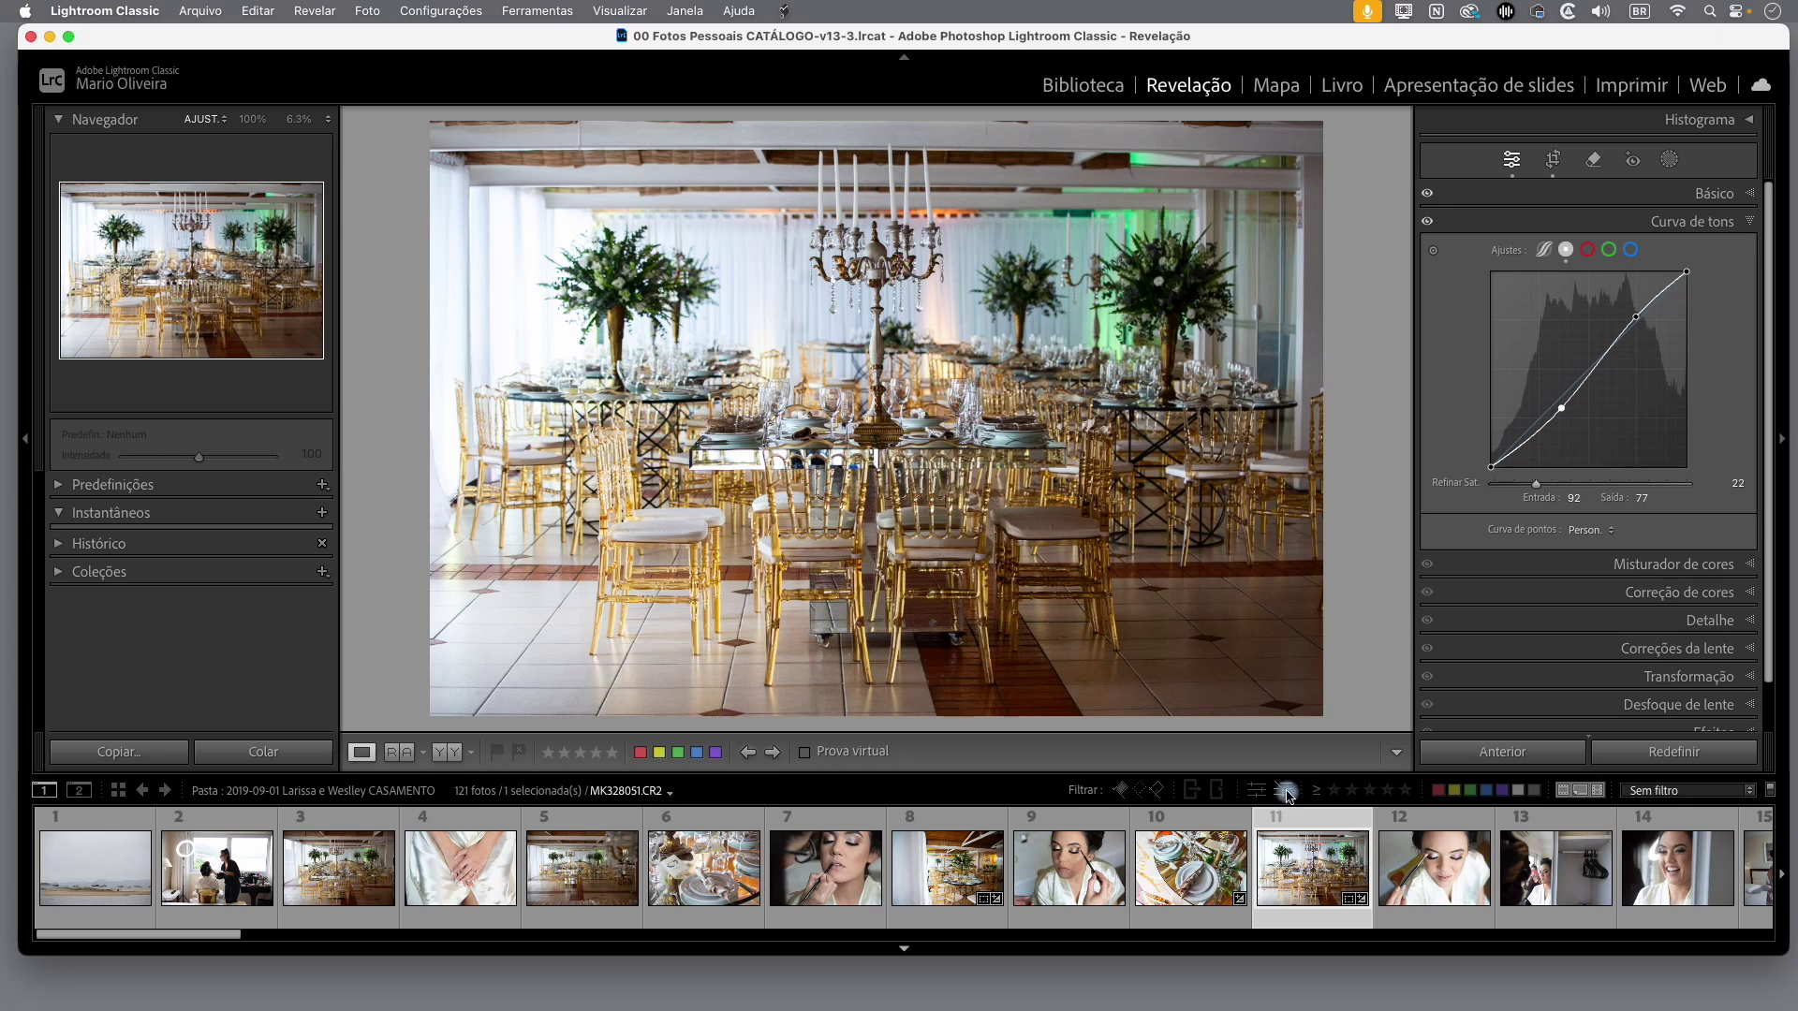
click(1285, 792)
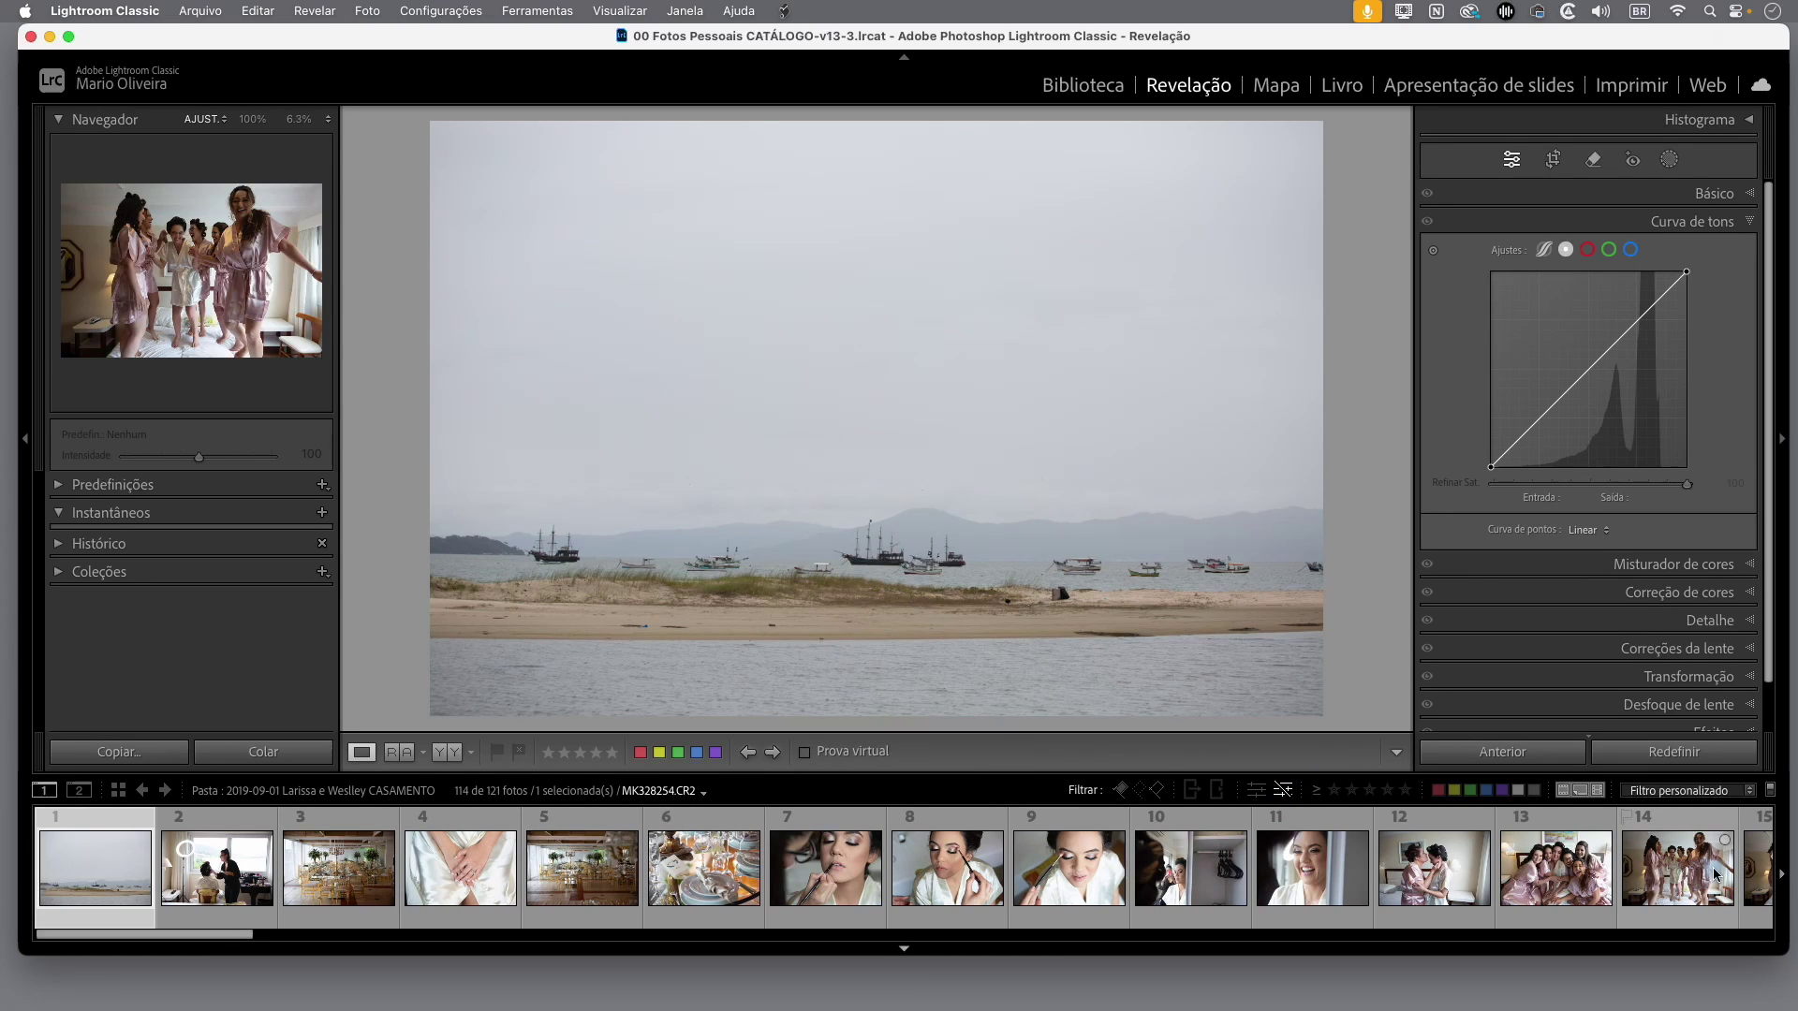
click(1282, 792)
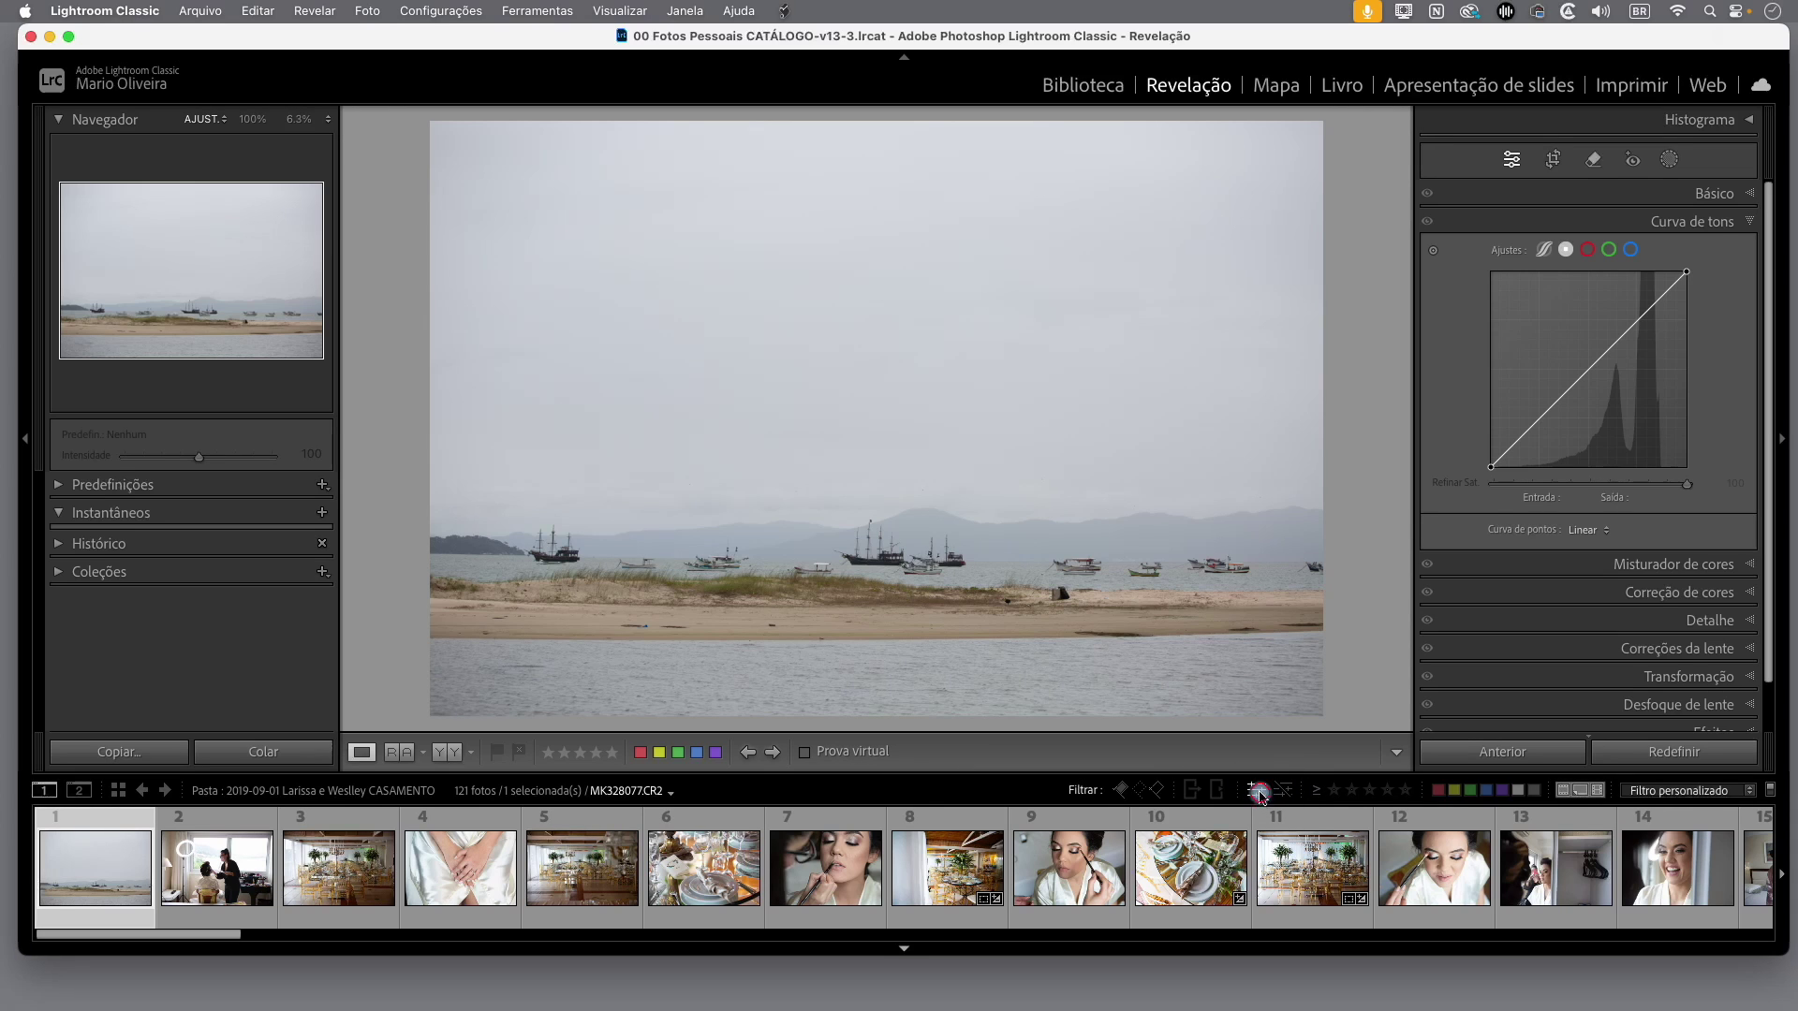
click(1256, 793)
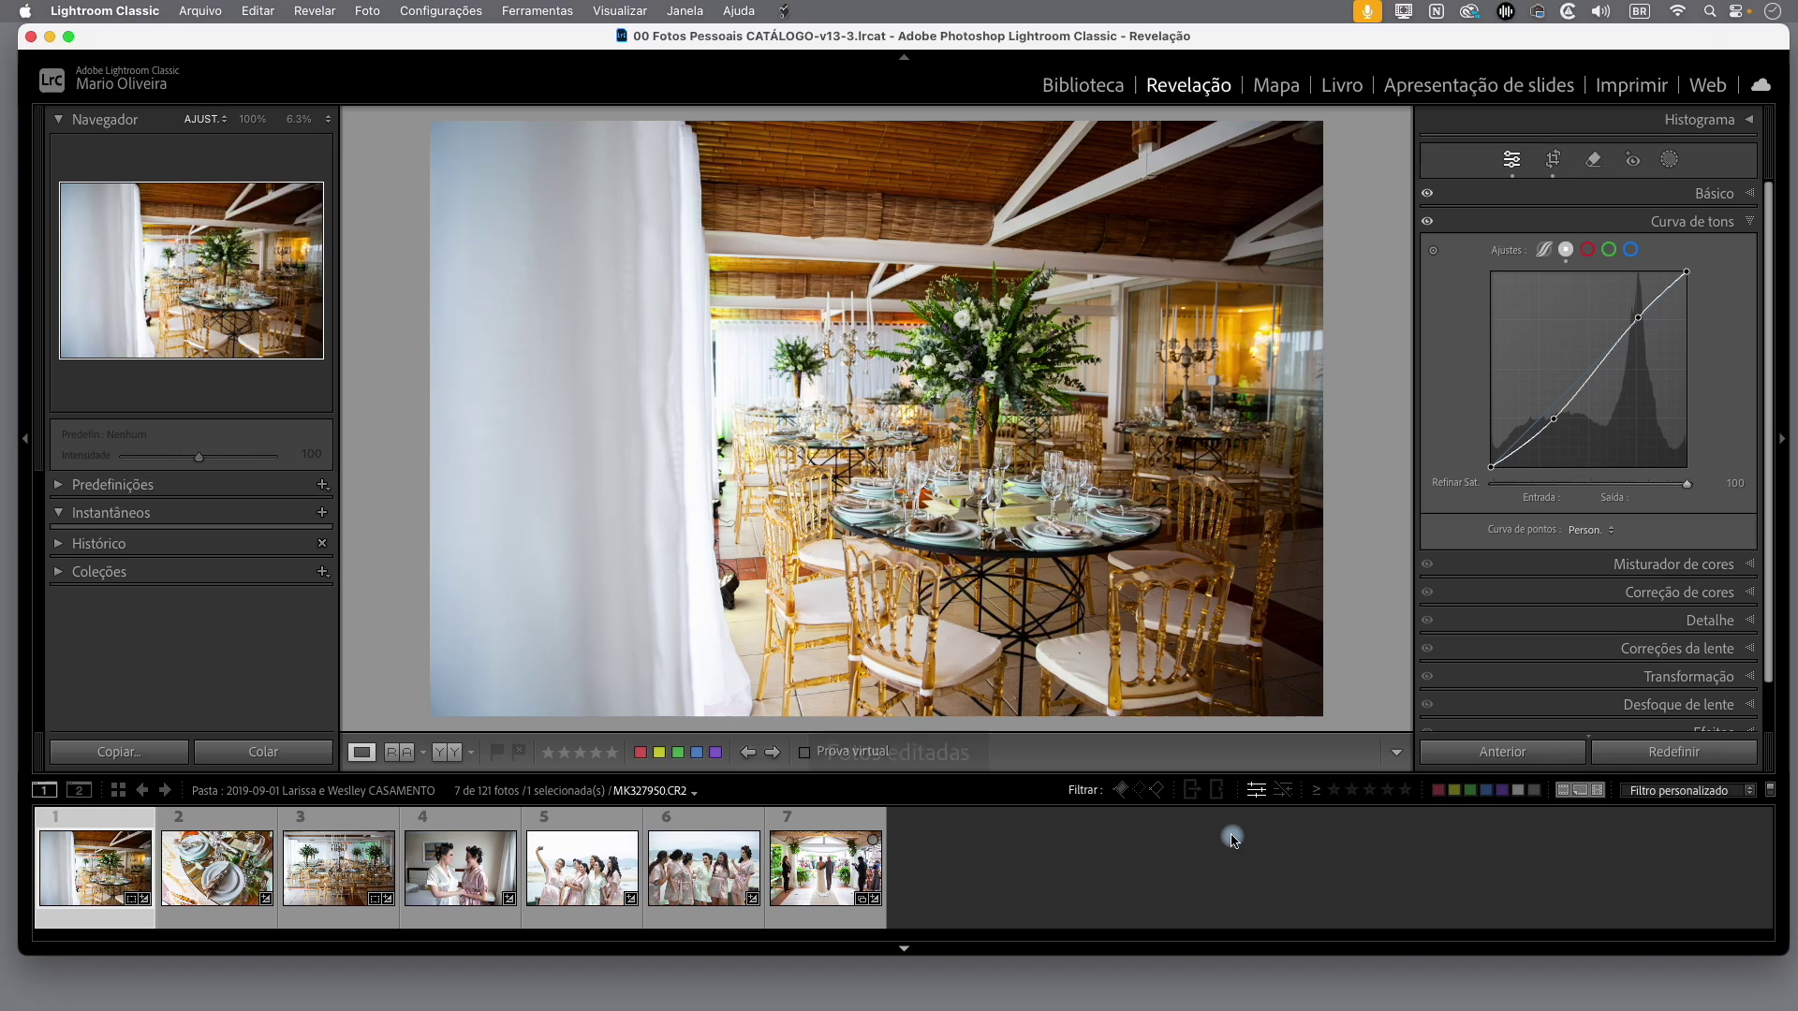